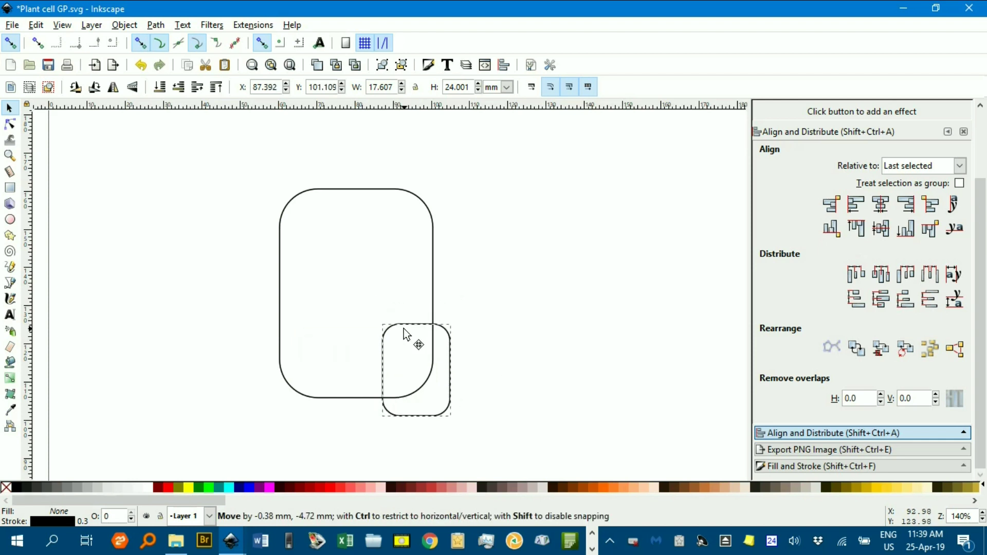
Turn off snapping and move the small rounded rectangle over the large one's lower-right corner.
click(10, 43)
drag(385, 324, 398, 315)
Create a shape from the Intersection of the large and small rounded rectangles.
drag(195, 148, 528, 470)
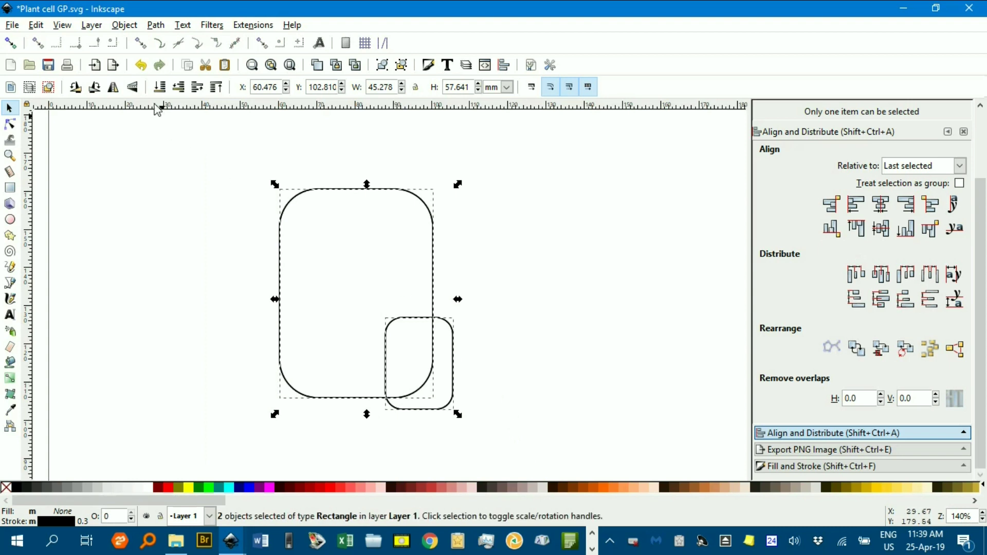
click(156, 24)
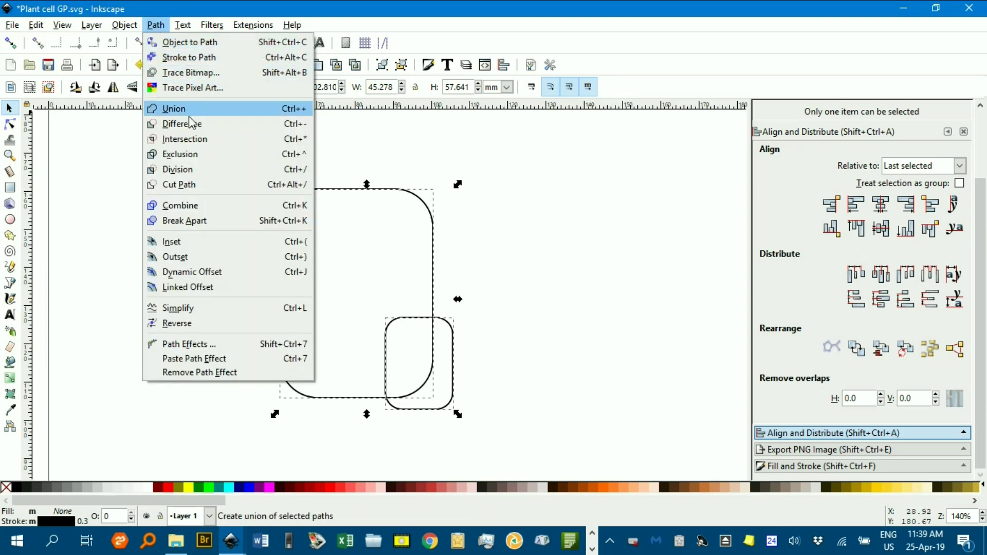
click(191, 137)
click(489, 312)
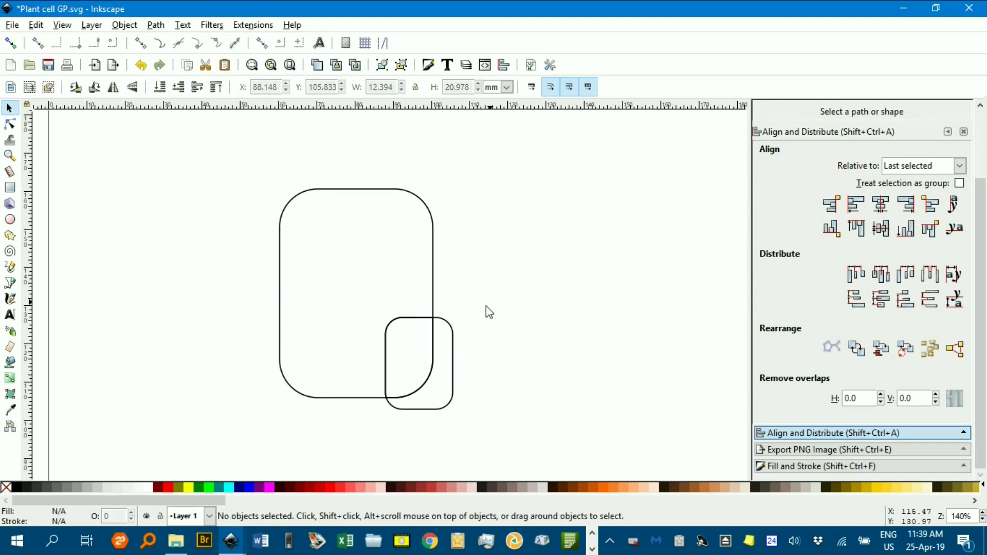
Delete the remaining small rounded rectangle and fill the intersection shape with yellow.
click(454, 335)
key(Delete)
click(384, 397)
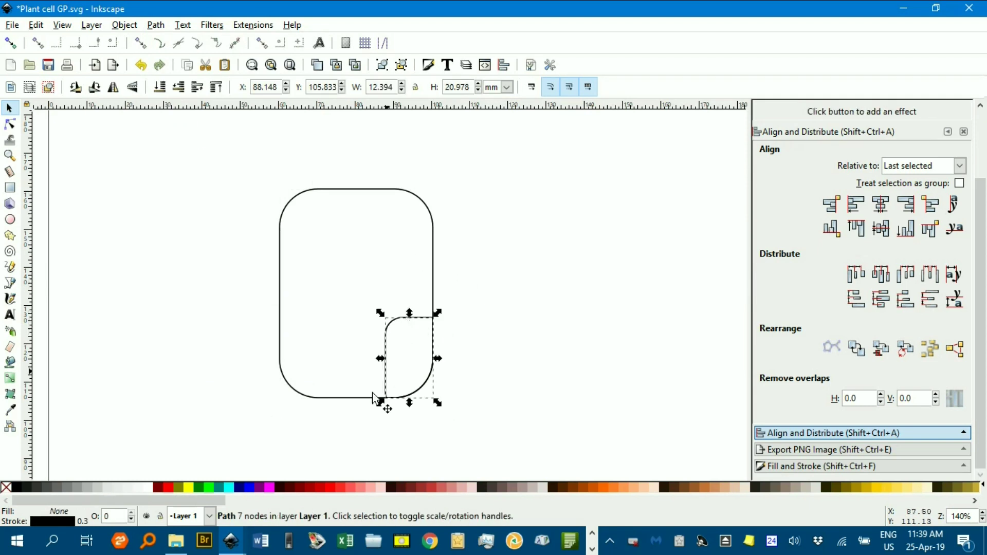
click(189, 487)
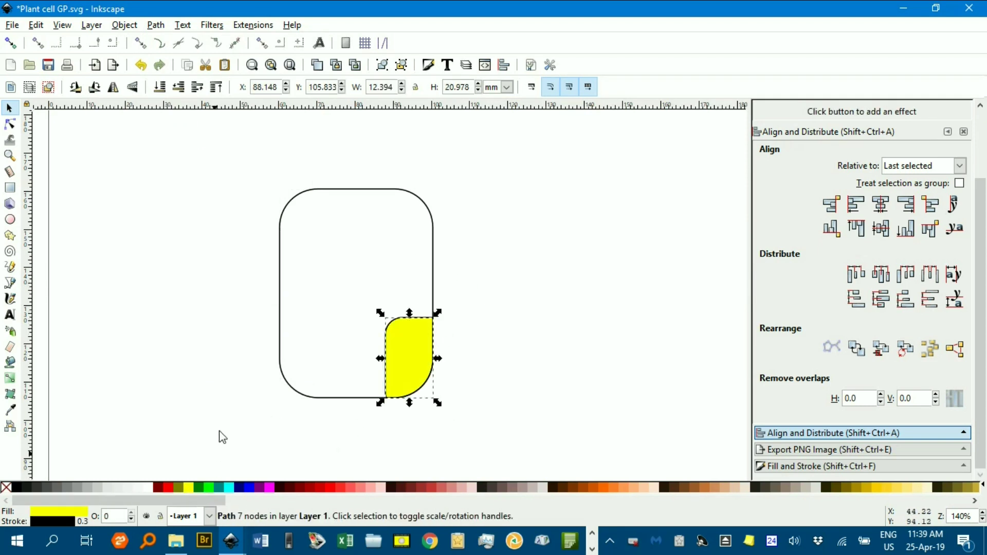
click(180, 359)
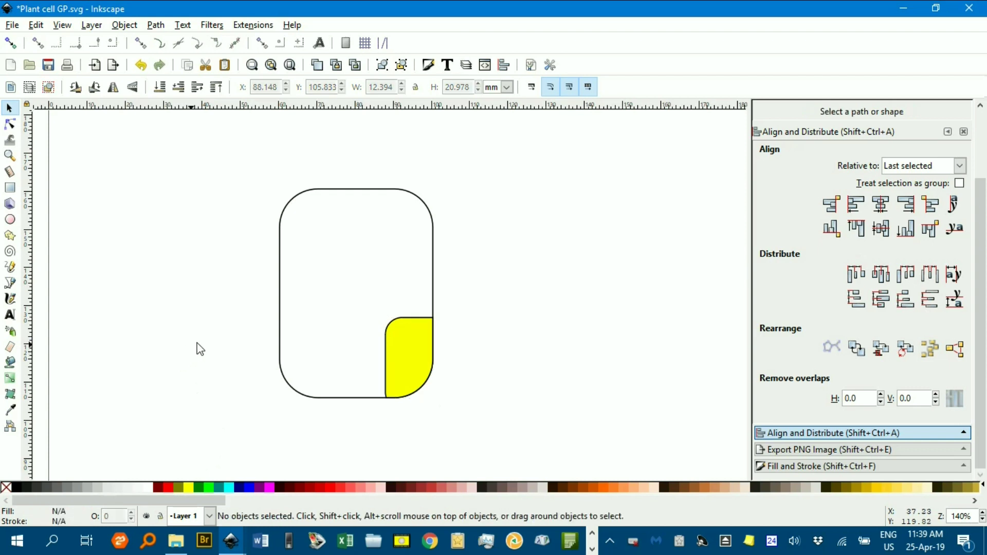
Try scaling a duplicate of the large rounded rectangle down about its centre to about 30.4 by 41.4 mm.
click(322, 193)
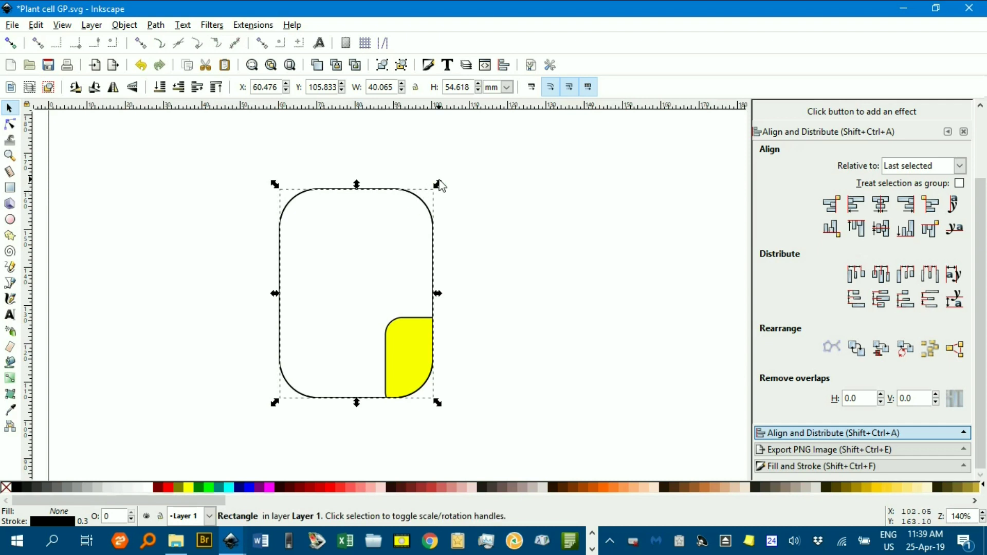
drag(439, 184, 426, 212)
click(390, 255)
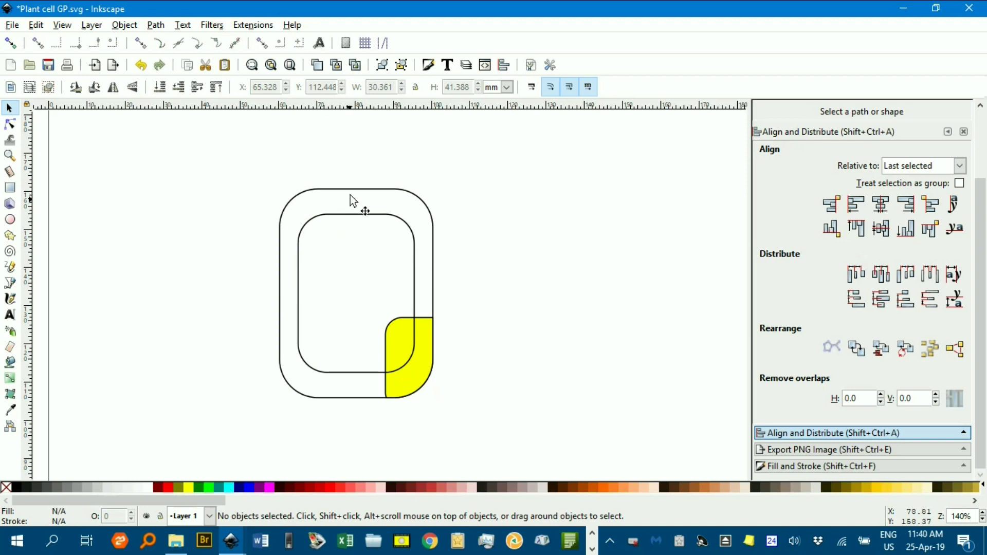
key(ctrl+z)
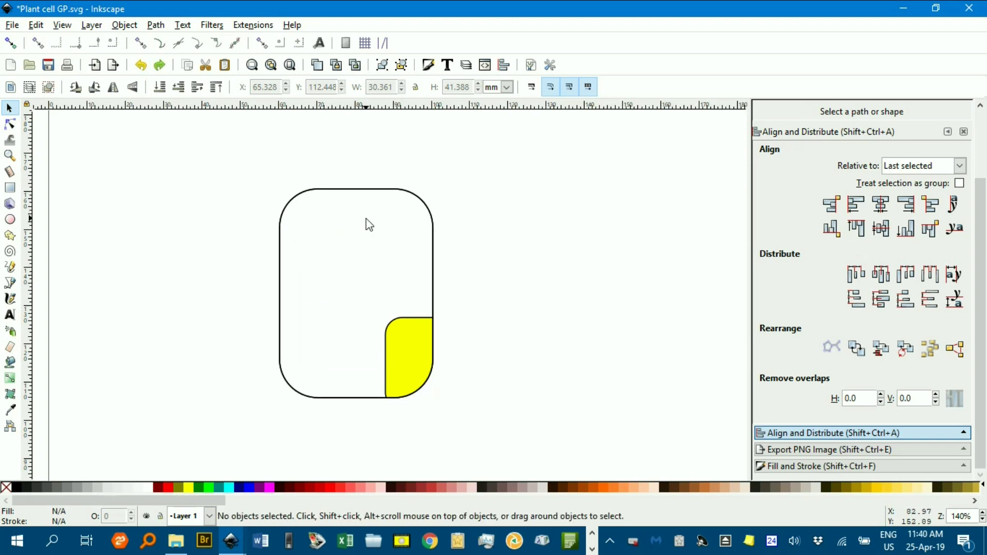
Inset a duplicate of the large rounded rectangle with Dynamic Offset to about 27.6 by 42.1 mm.
click(362, 192)
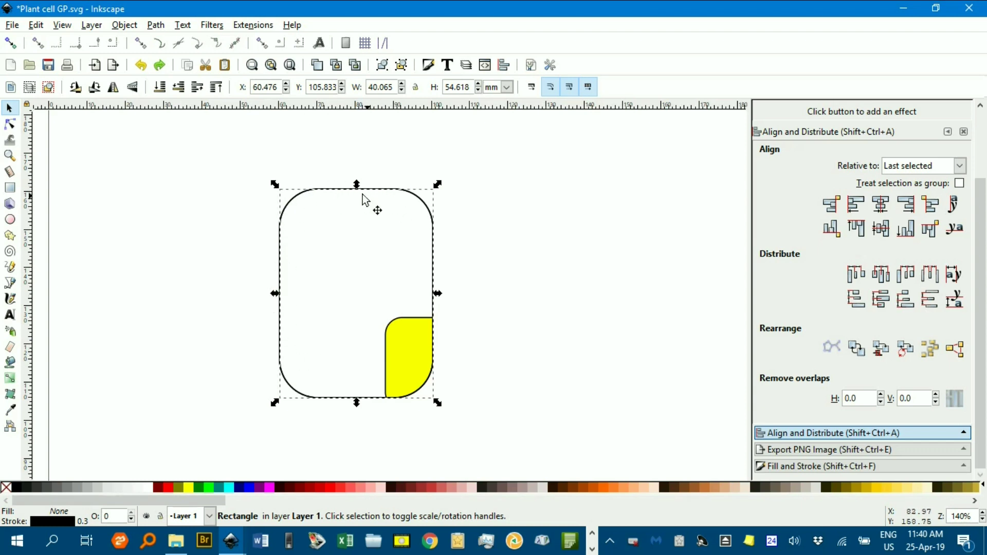
click(156, 24)
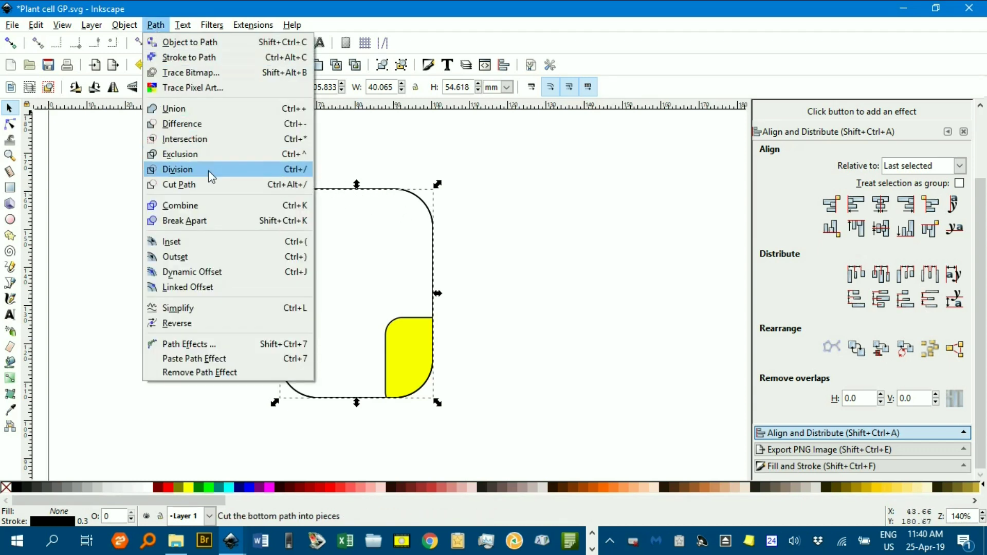
click(227, 274)
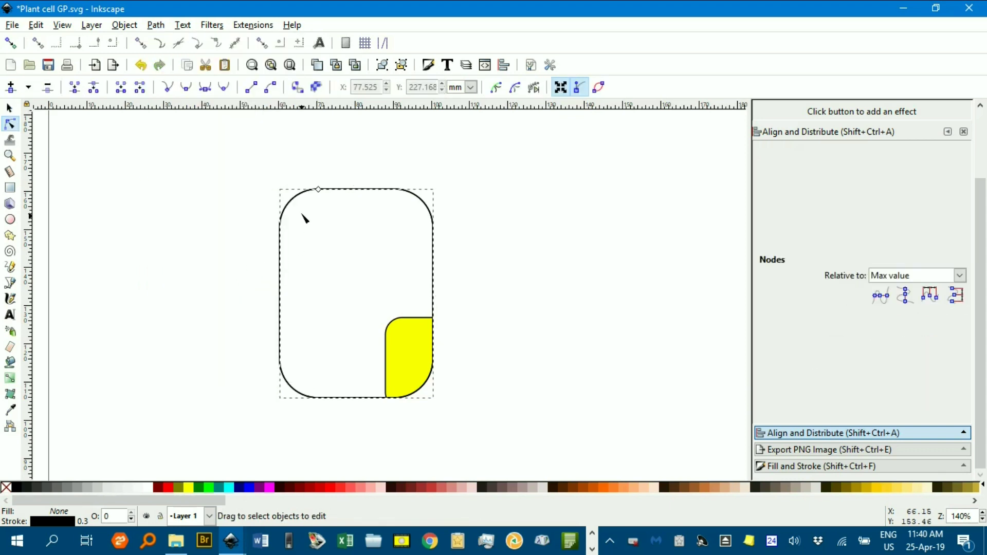
drag(320, 191, 323, 214)
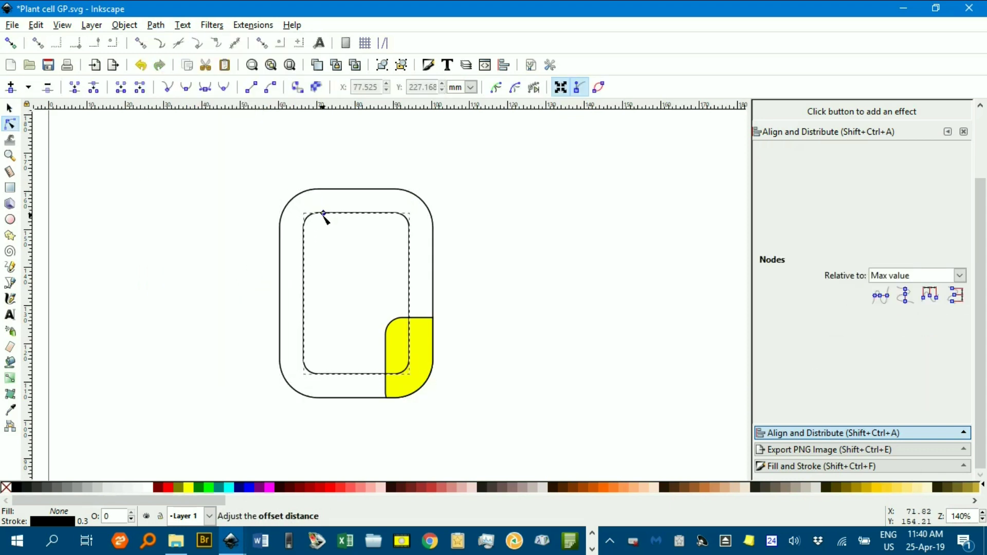
Convert the inner offset outline to a path and inspect its nodes.
click(8, 108)
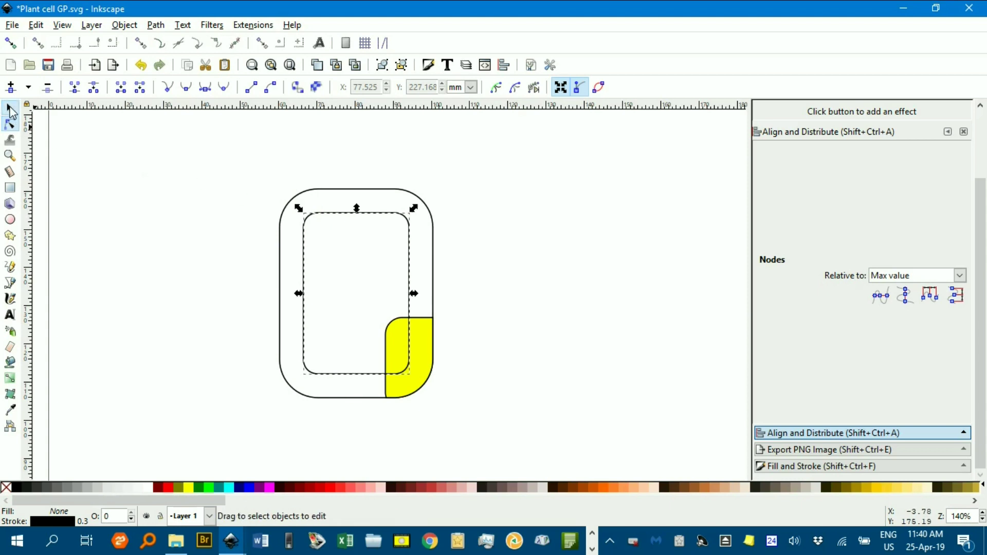
click(156, 26)
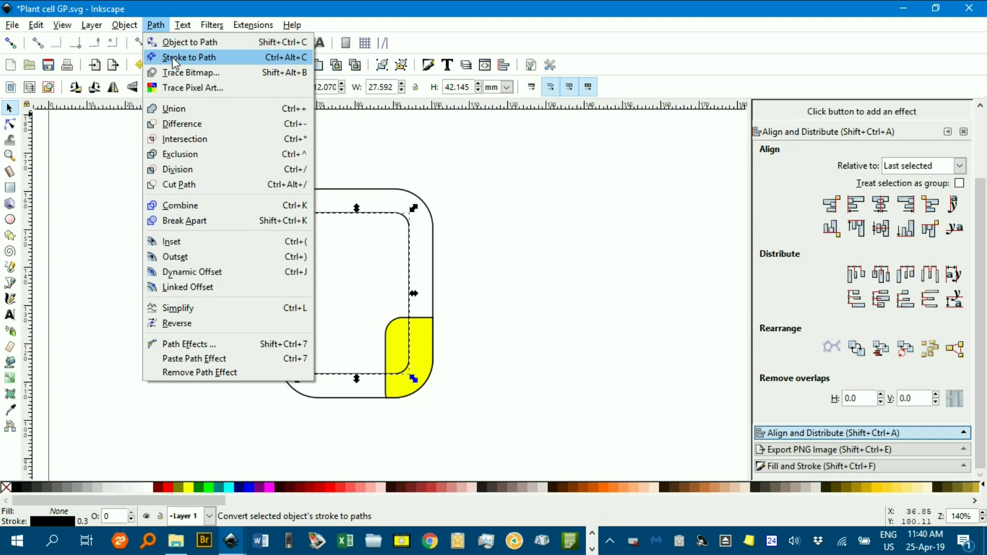
click(172, 44)
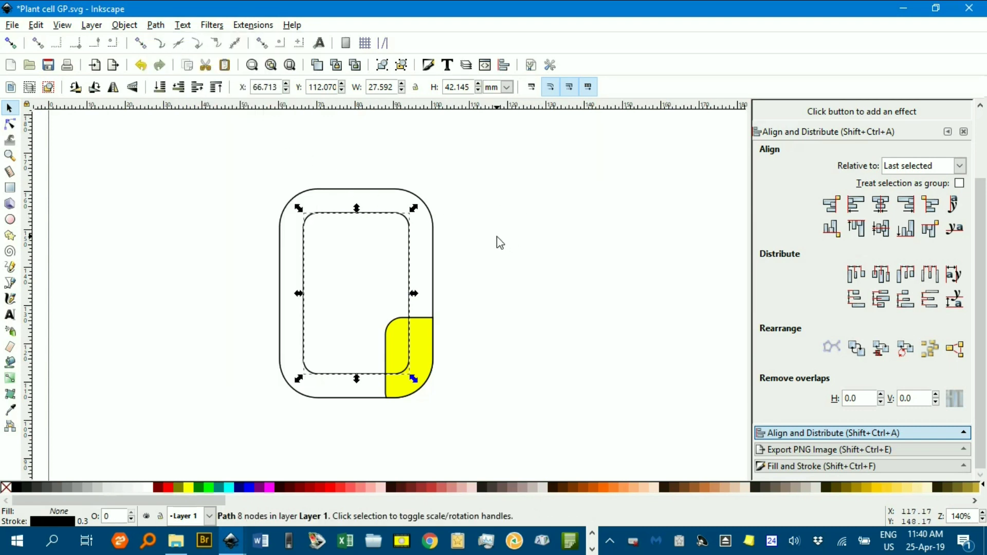
key(n)
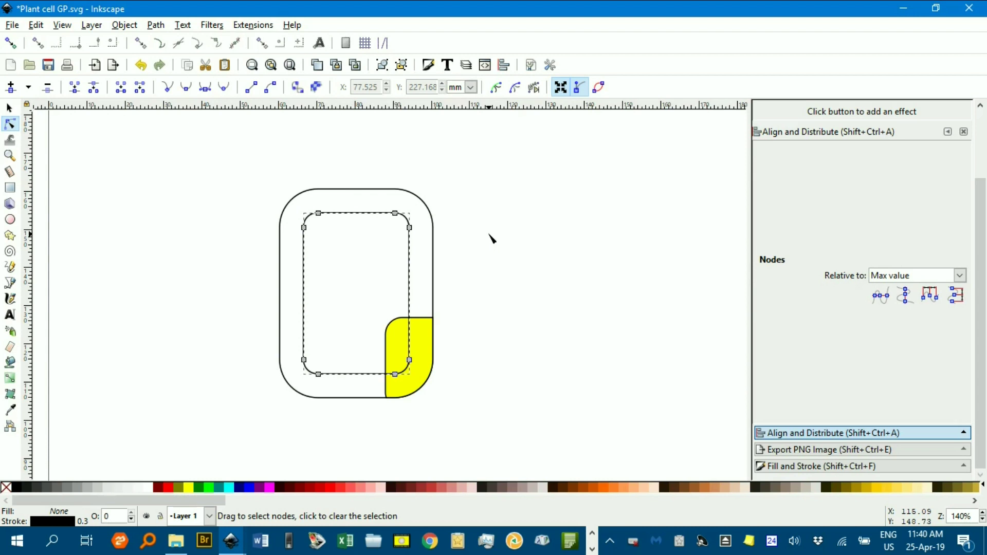
click(9, 108)
click(243, 180)
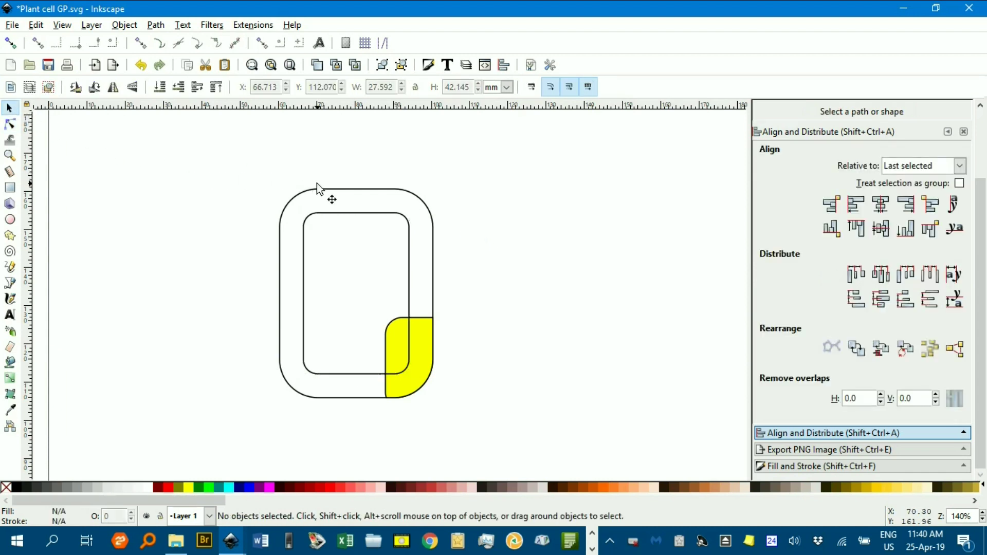
Apply Exclusion to the inner and outer outlines and fill the resulting ring with green.
click(325, 202)
shift+click(331, 214)
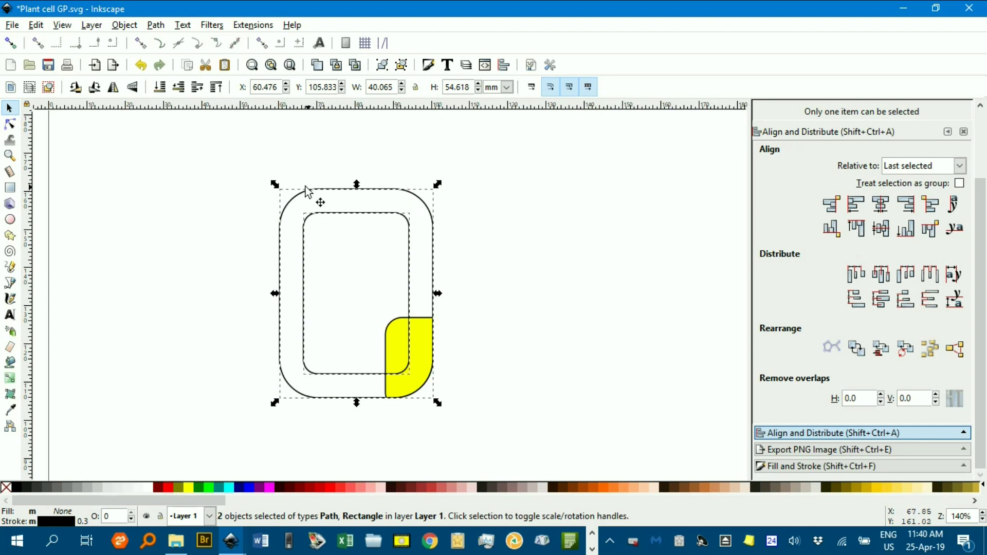
click(157, 27)
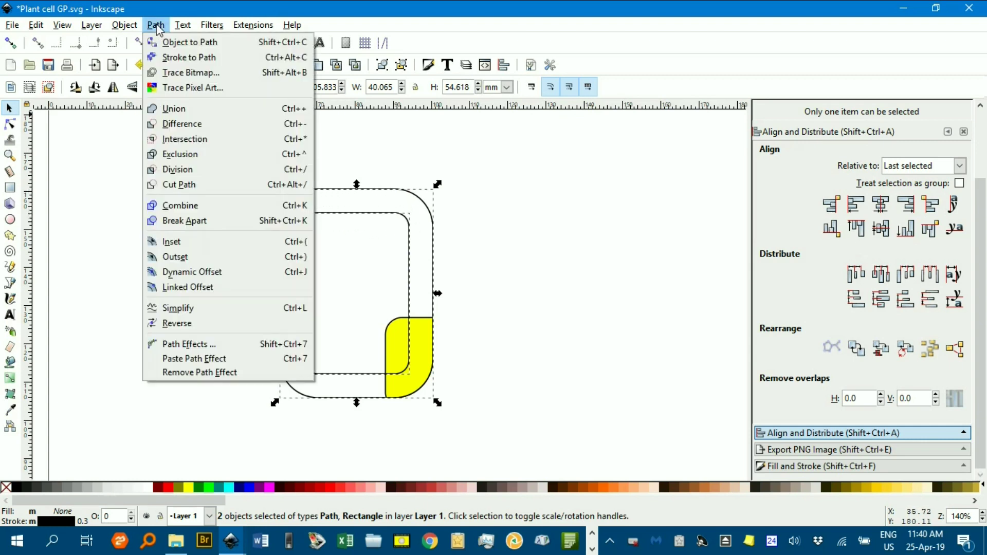
click(189, 157)
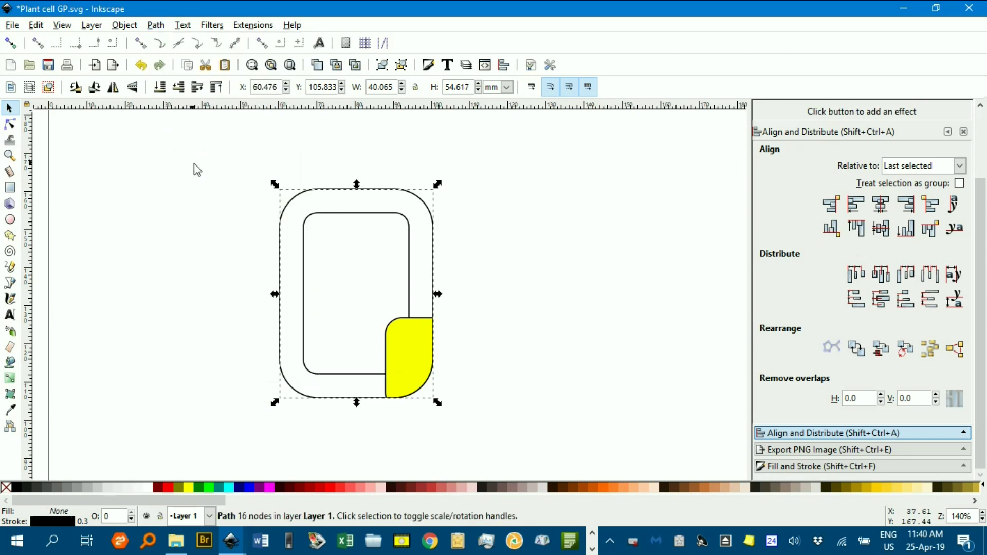
click(209, 487)
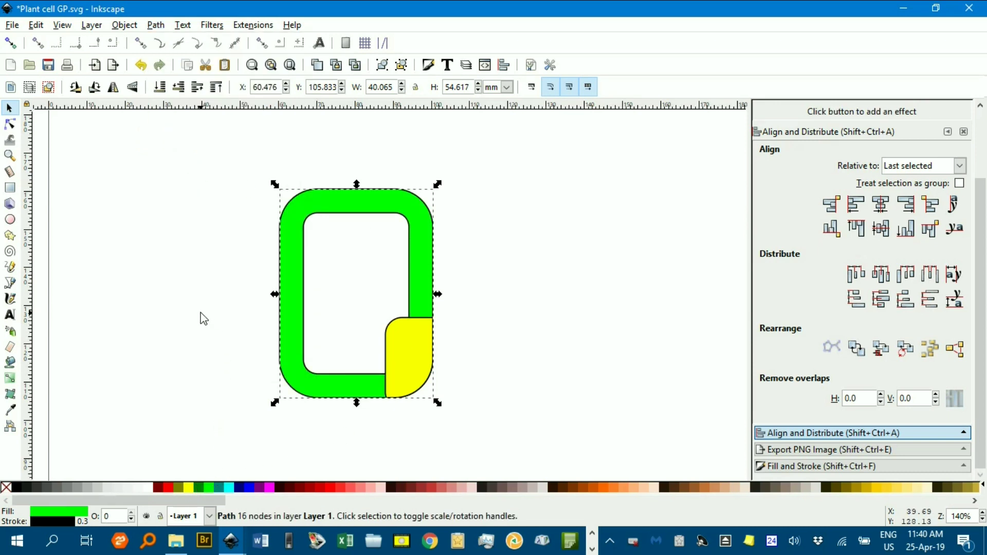
Try moving the yellow corner piece sideways off the green ring.
drag(413, 340, 446, 340)
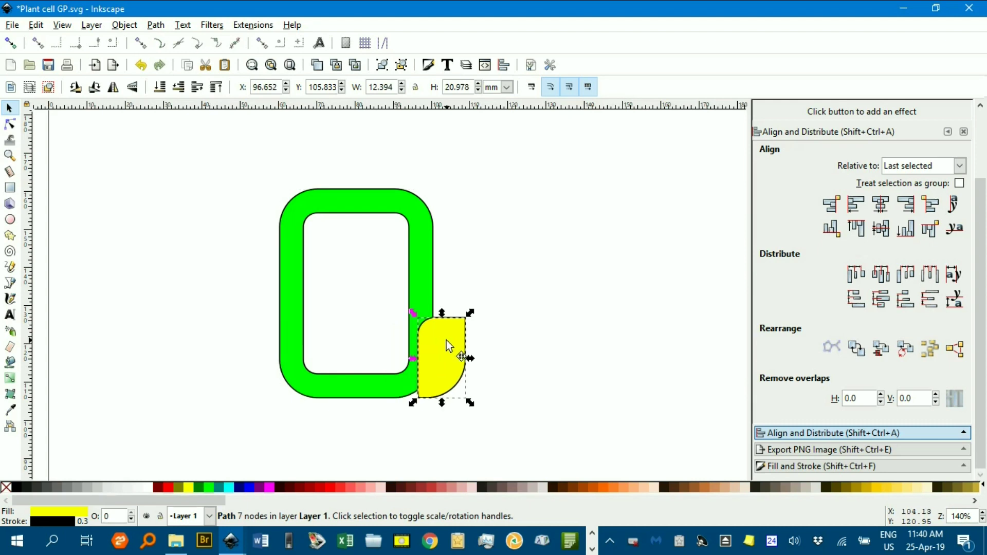
key(ctrl+z)
click(447, 285)
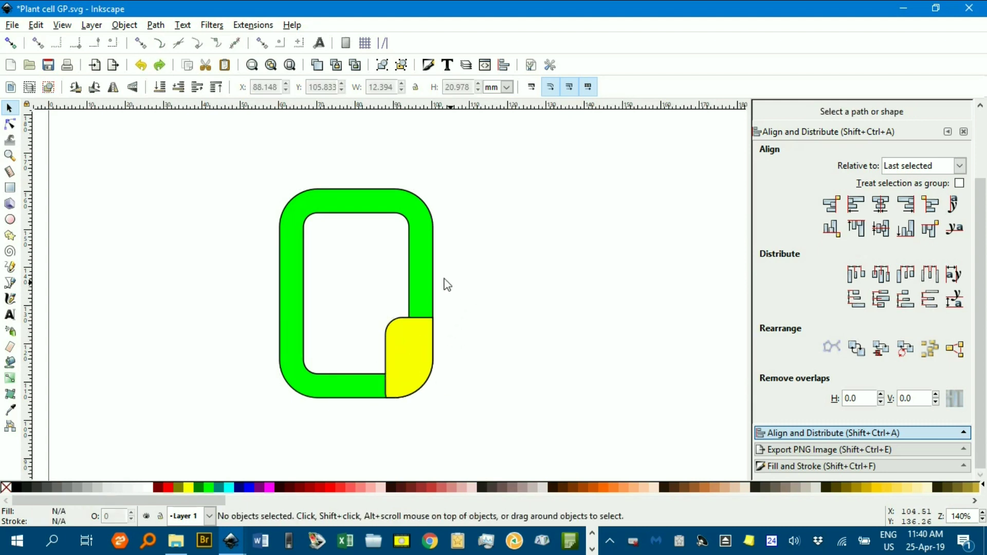
Merge the green ring and the yellow corner piece with Union.
drag(196, 155, 503, 428)
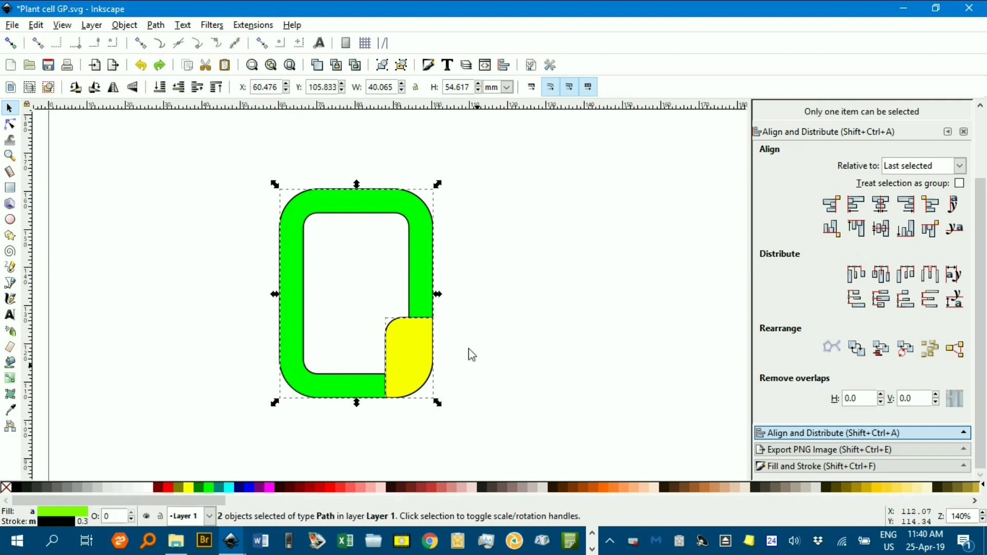
click(156, 25)
click(170, 106)
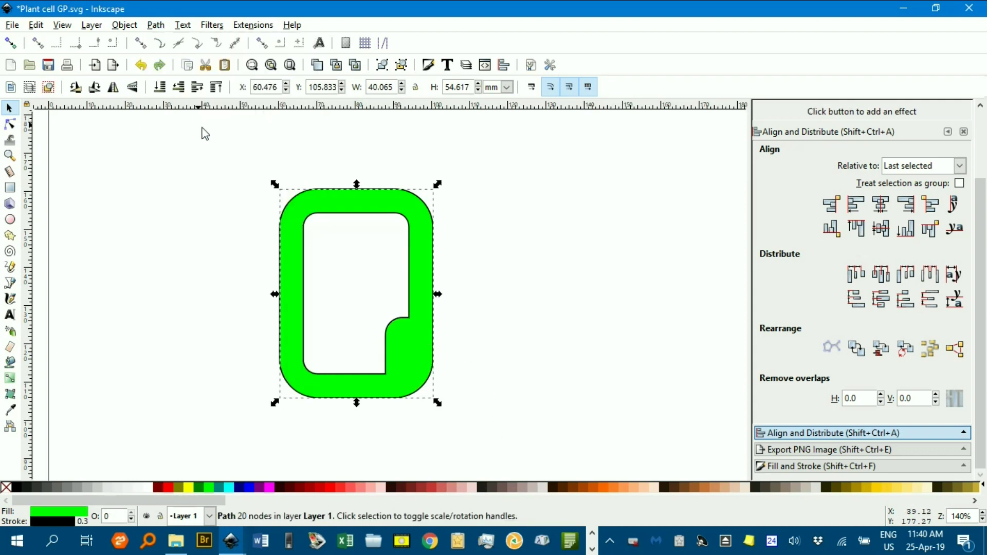
click(501, 245)
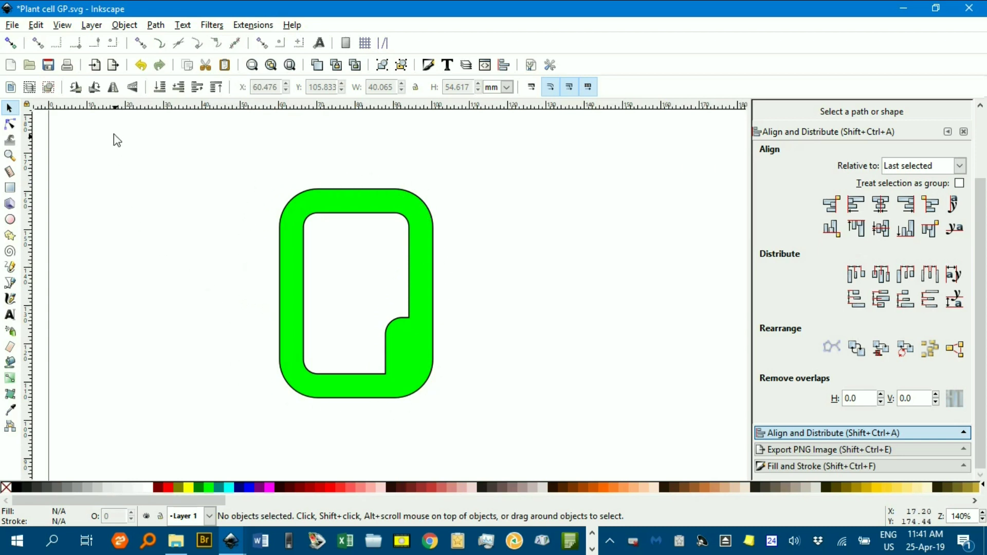
Push the green shape's inner and outer edges into an irregular wavy form using the Tweak tool with width 10 and force 15.
click(310, 207)
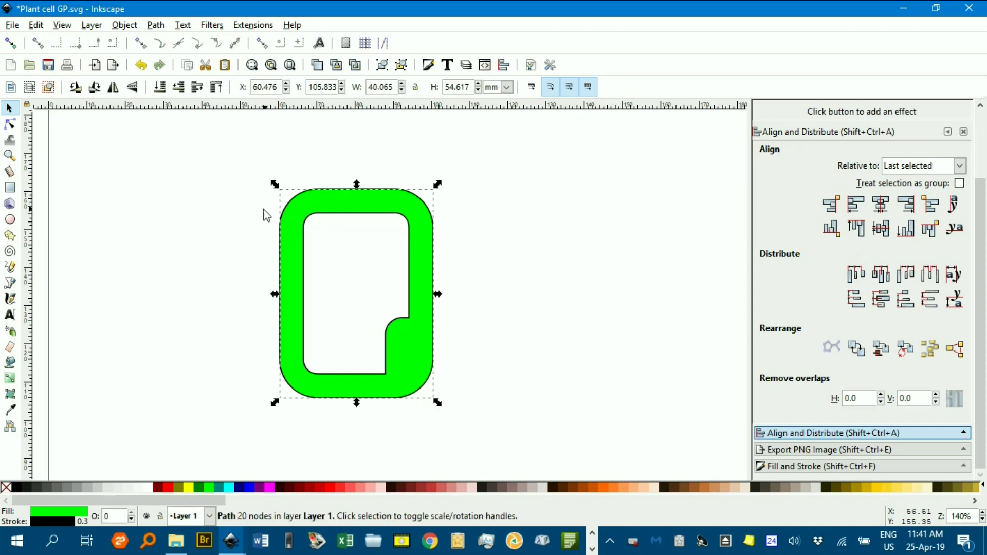
click(10, 140)
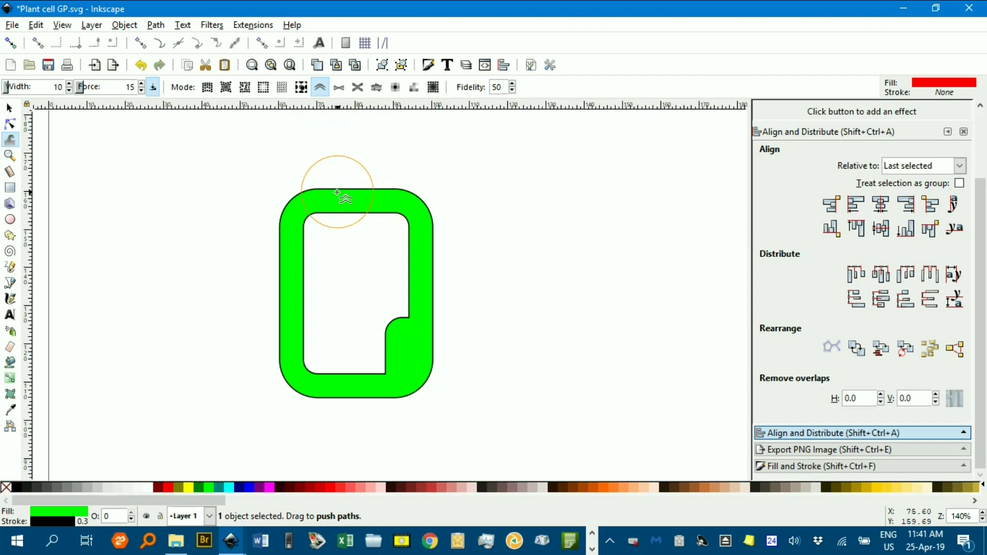
mouse_move(362, 204)
mouse_down()
mouse_move(327, 220)
mouse_move(296, 220)
mouse_move(308, 293)
mouse_move(319, 298)
mouse_move(279, 298)
mouse_move(301, 364)
mouse_move(288, 381)
mouse_move(343, 382)
mouse_move(372, 352)
mouse_move(393, 370)
mouse_move(388, 383)
mouse_move(380, 375)
mouse_move(408, 314)
mouse_move(435, 341)
mouse_move(383, 337)
mouse_move(440, 345)
mouse_move(379, 349)
mouse_move(453, 345)
mouse_move(428, 281)
mouse_move(451, 273)
mouse_move(439, 240)
mouse_move(415, 247)
mouse_move(454, 240)
mouse_move(430, 224)
mouse_move(439, 215)
mouse_move(431, 196)
mouse_up()
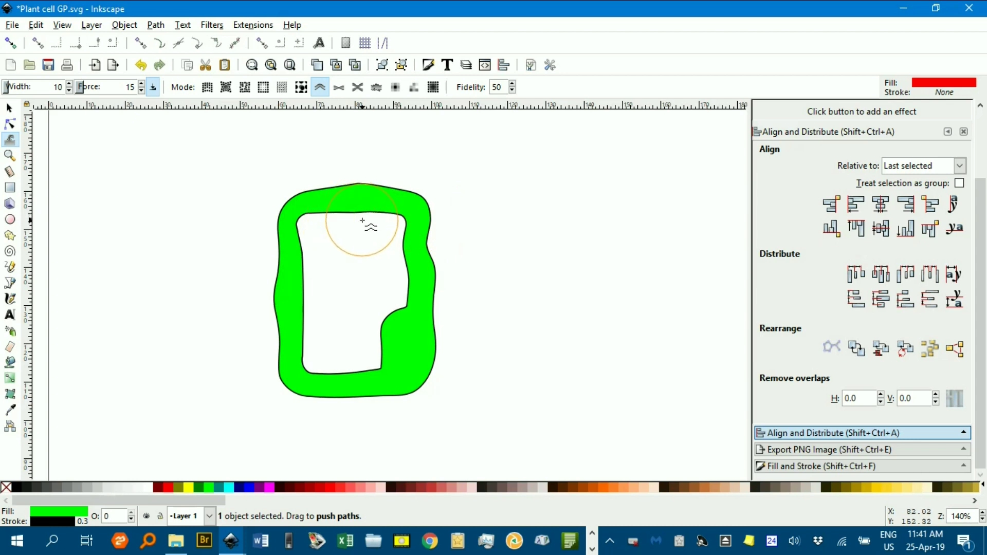
mouse_move(365, 212)
mouse_down()
mouse_move(369, 185)
mouse_move(379, 190)
mouse_up()
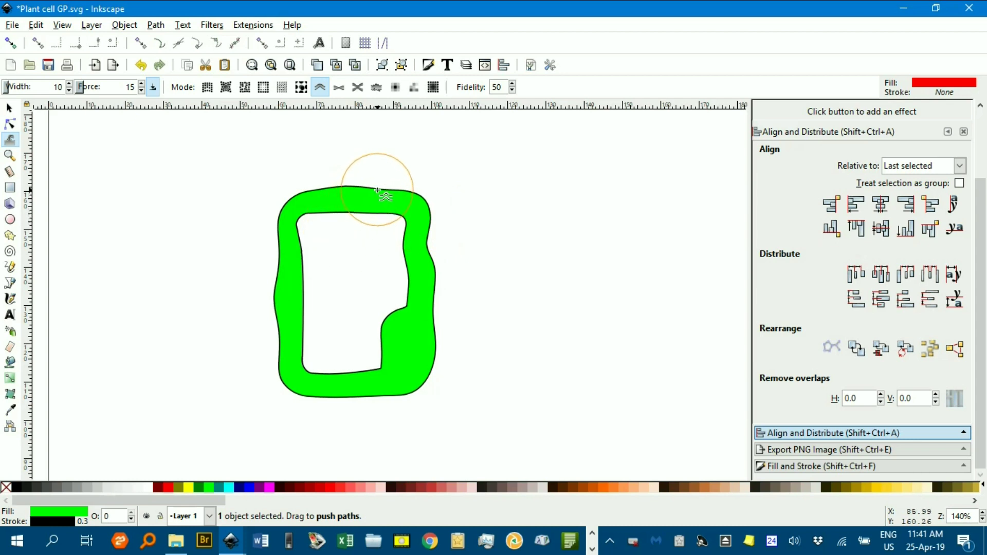
mouse_move(362, 381)
mouse_down()
mouse_move(355, 403)
mouse_move(315, 308)
mouse_move(446, 377)
mouse_move(448, 339)
mouse_move(307, 218)
mouse_move(329, 202)
mouse_move(324, 195)
mouse_move(381, 195)
mouse_move(329, 198)
mouse_up()
click(9, 108)
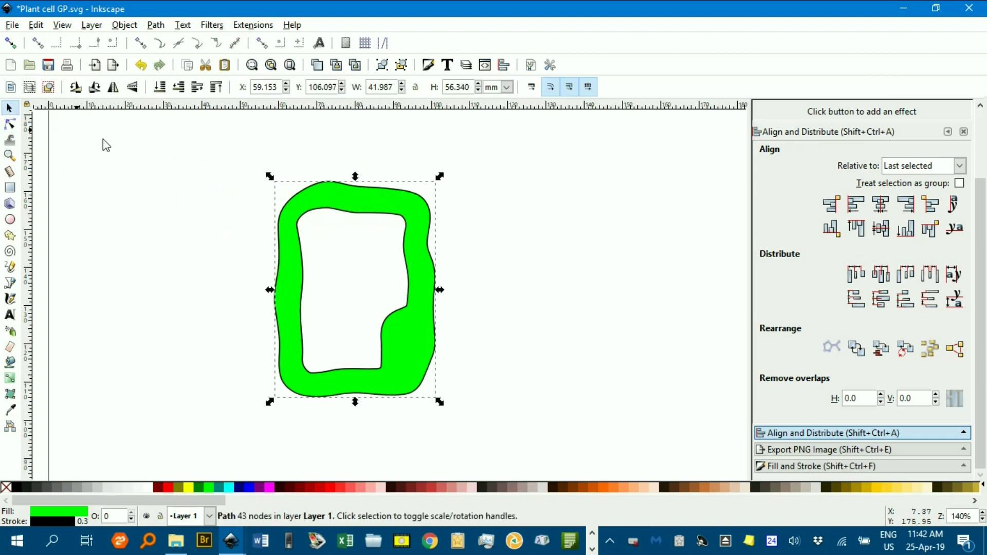
click(196, 171)
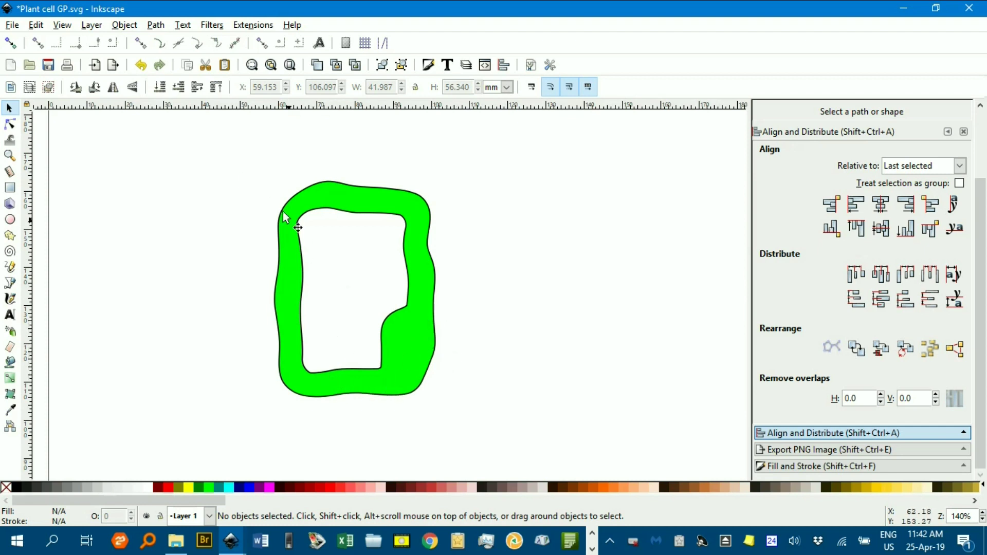
Select all nodes of the green ring and make them smooth.
drag(215, 162, 495, 441)
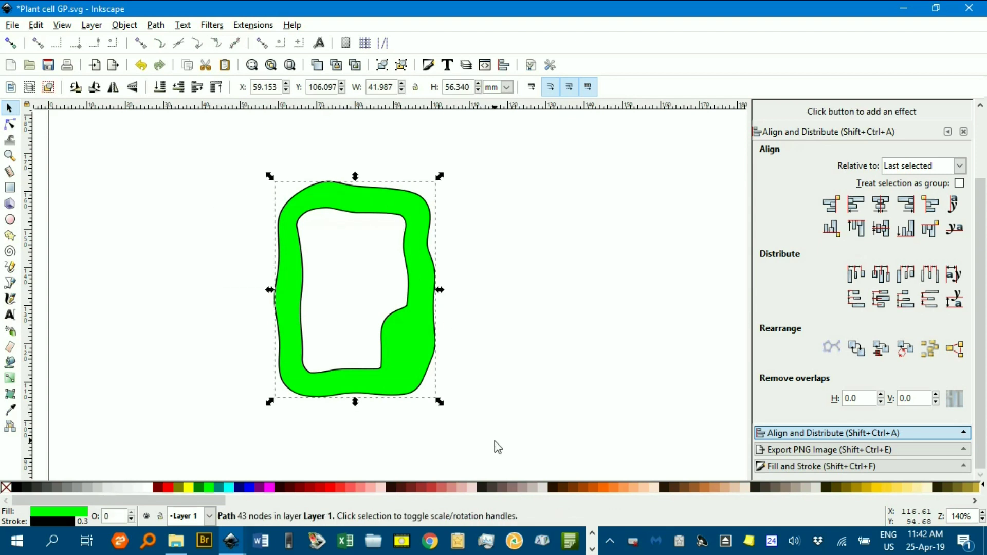
key(n)
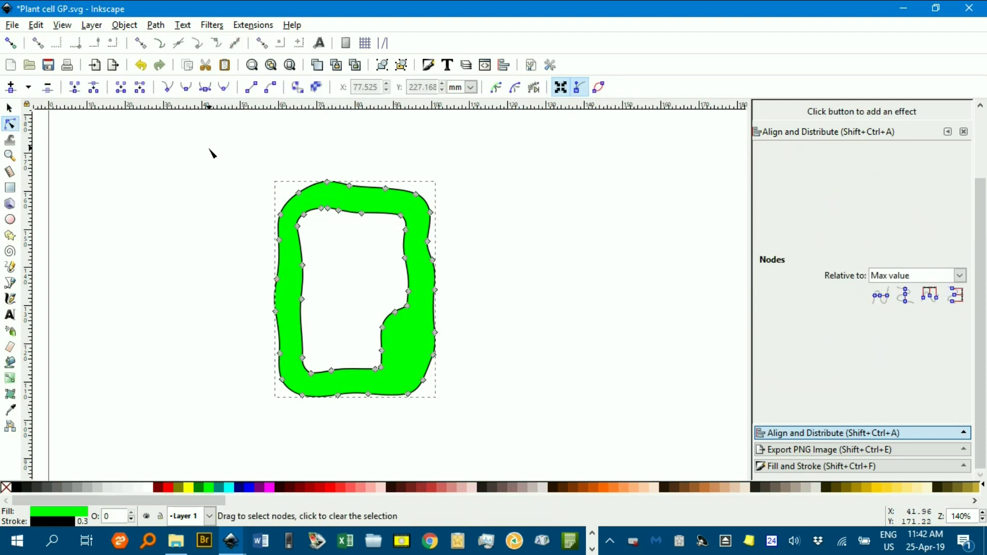
drag(209, 148, 507, 447)
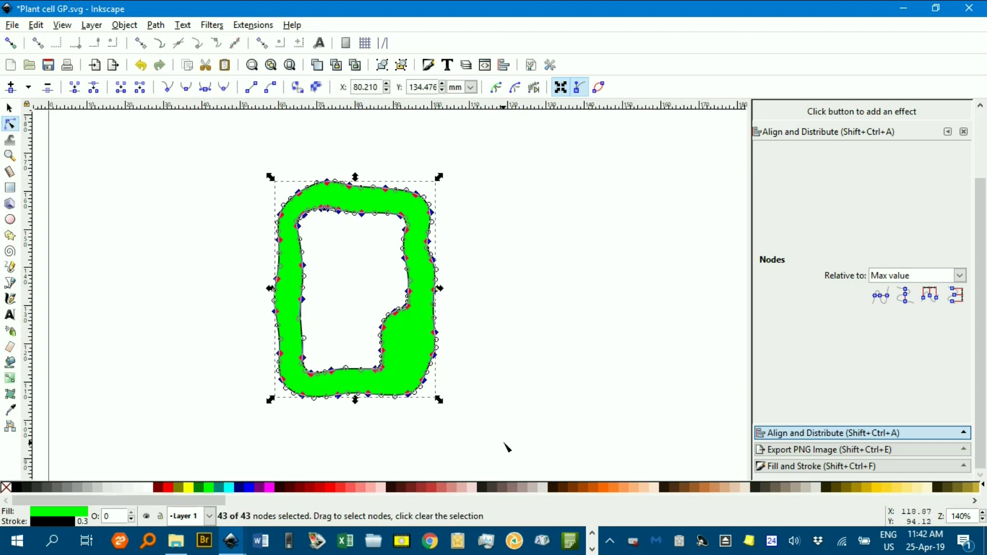
click(185, 89)
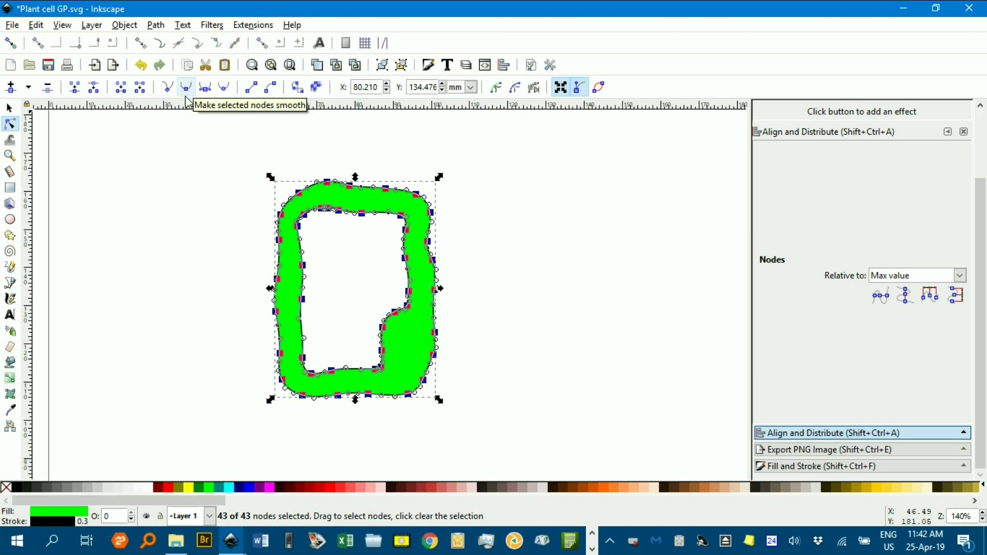
Simplify the green ring's path three times to reduce its nodes, and deselect it.
click(155, 25)
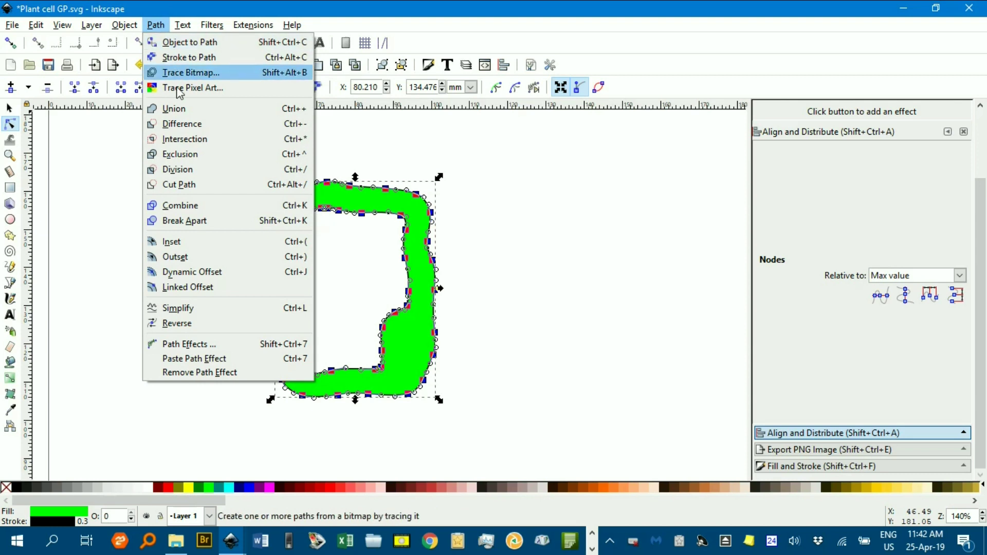
click(261, 310)
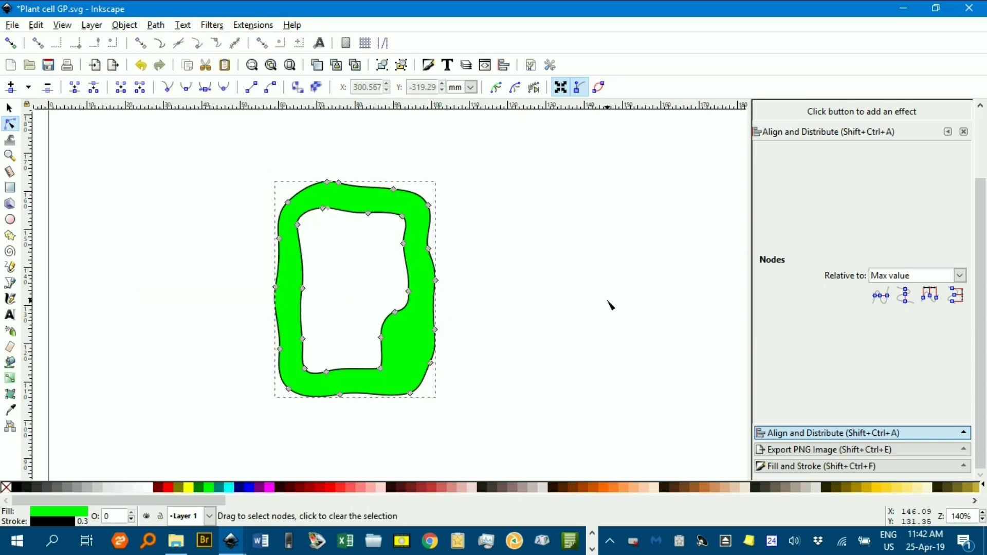
key(ctrl+l)
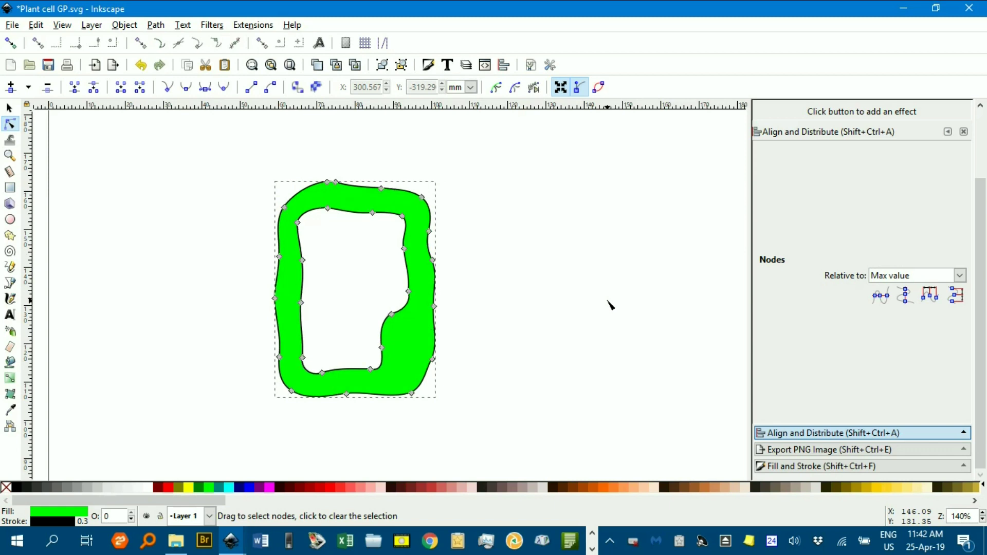
key(ctrl+l)
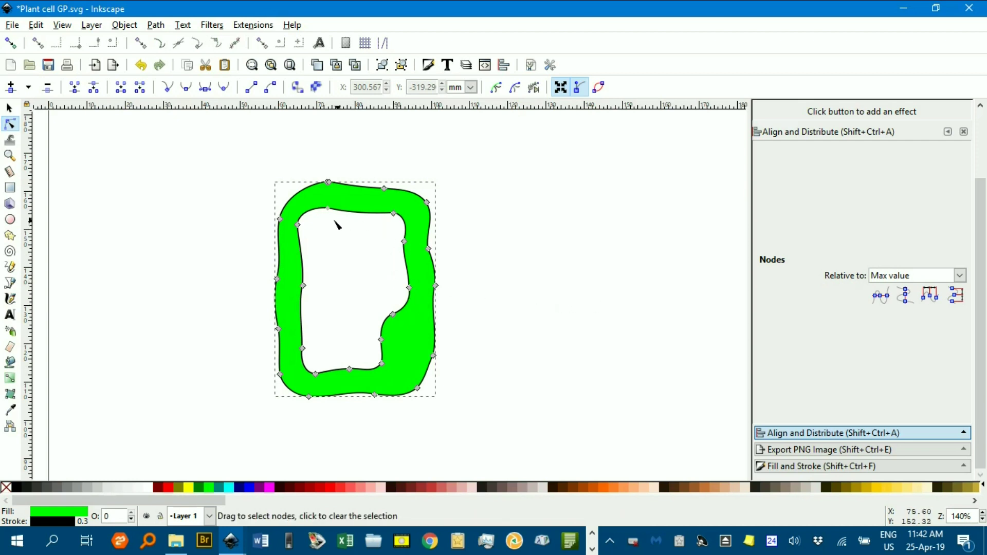
click(507, 235)
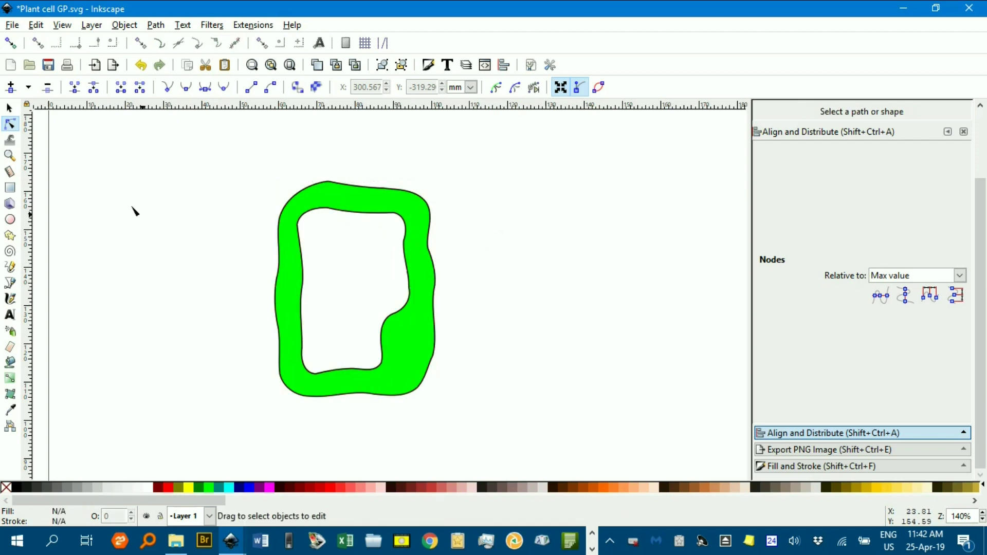
Delete the redundant cusp node beside its neighbour at the top of the ring's outer edge.
click(348, 197)
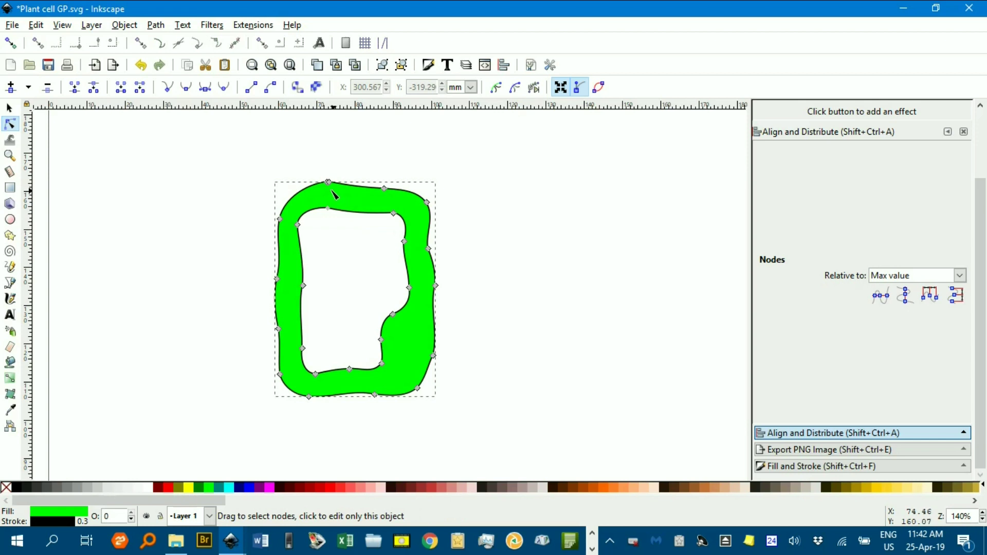
scroll(333, 194, up, 5)
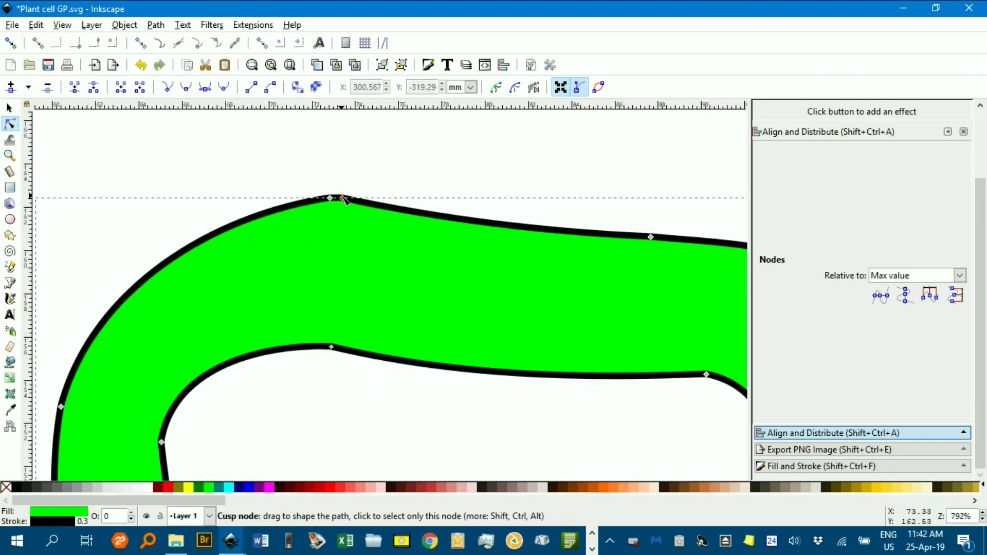
click(342, 198)
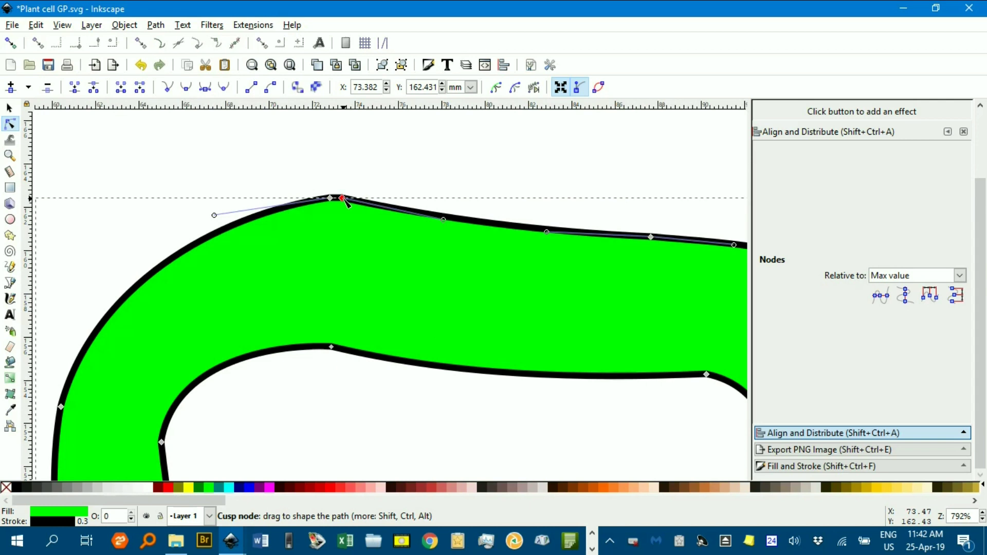
key(Delete)
scroll(354, 207, down, 4)
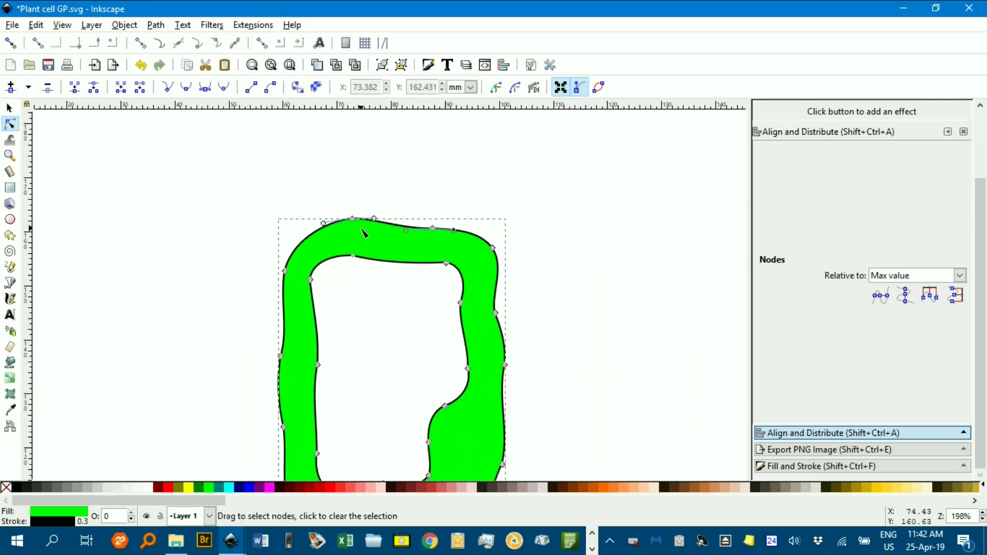
click(540, 286)
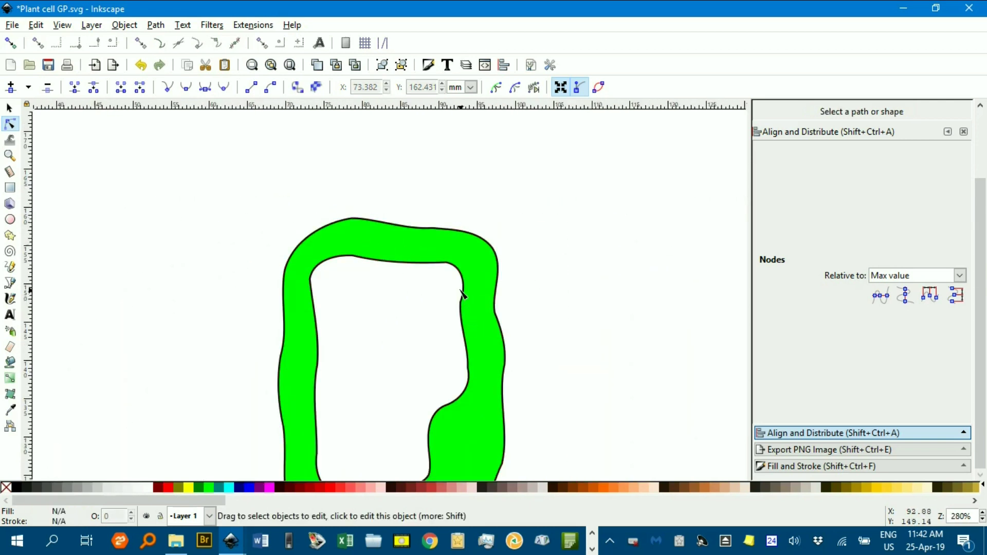
Examine the node on the ring's inner edge just below the upper right corner up close.
scroll(460, 315, up, 2)
scroll(460, 315, up, 2)
click(472, 316)
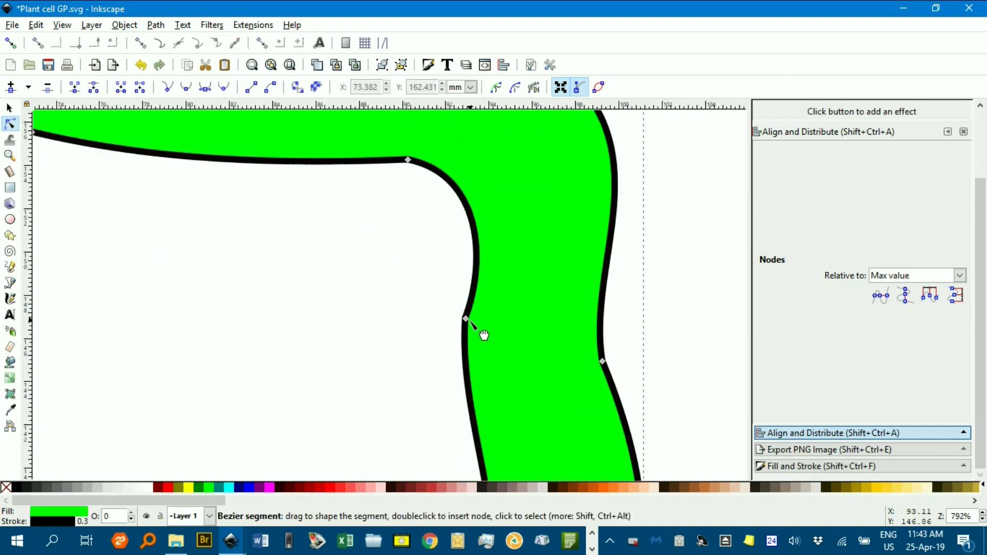
scroll(472, 324, up, 2)
click(461, 316)
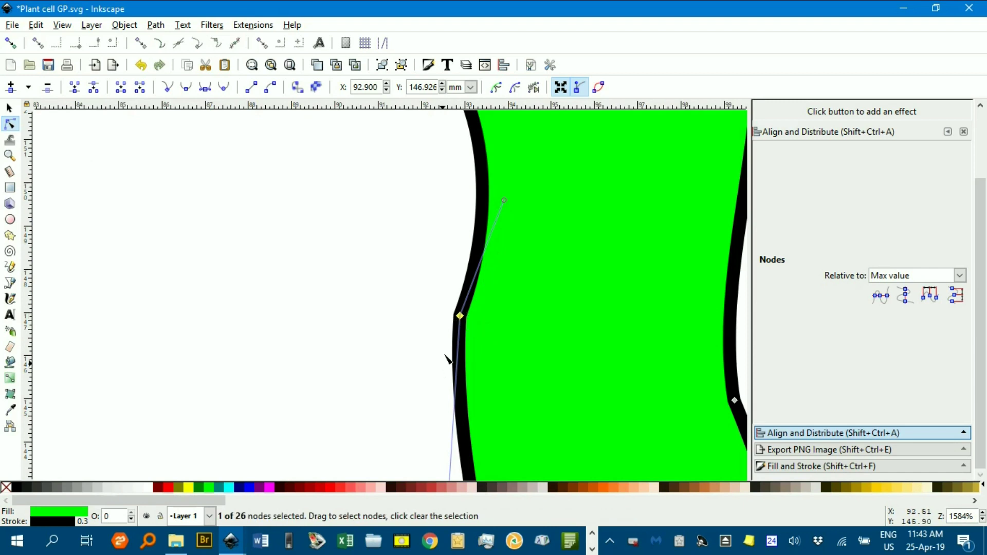
scroll(463, 331, down, 2)
scroll(459, 323, down, 4)
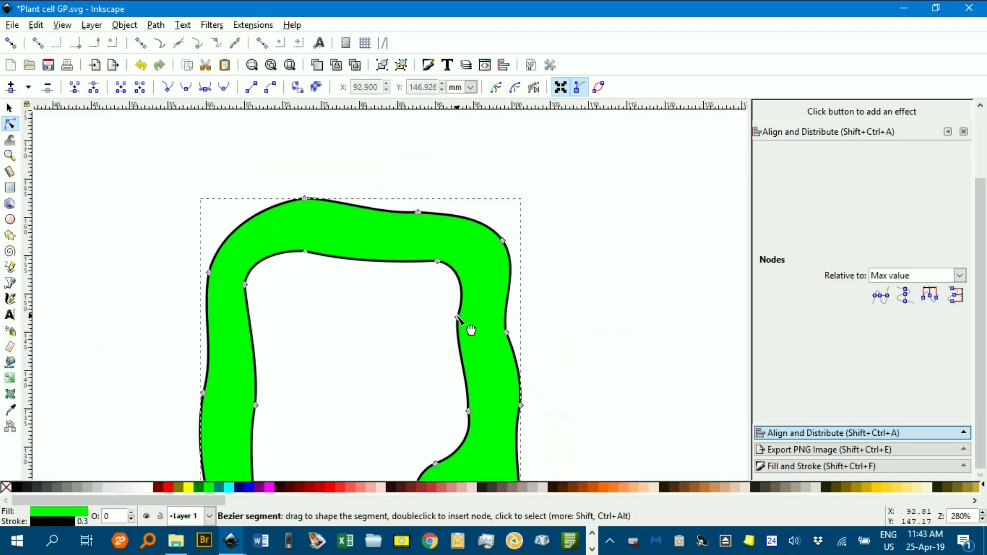
scroll(468, 287, down, 2)
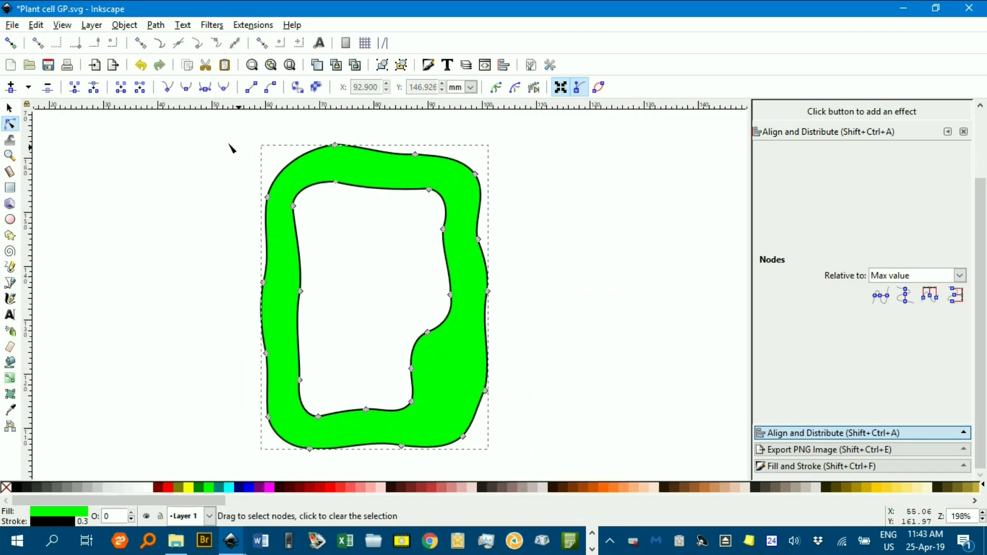
Make all the remaining nodes of the simplified green ring smooth and deselect the shape.
drag(186, 132, 572, 467)
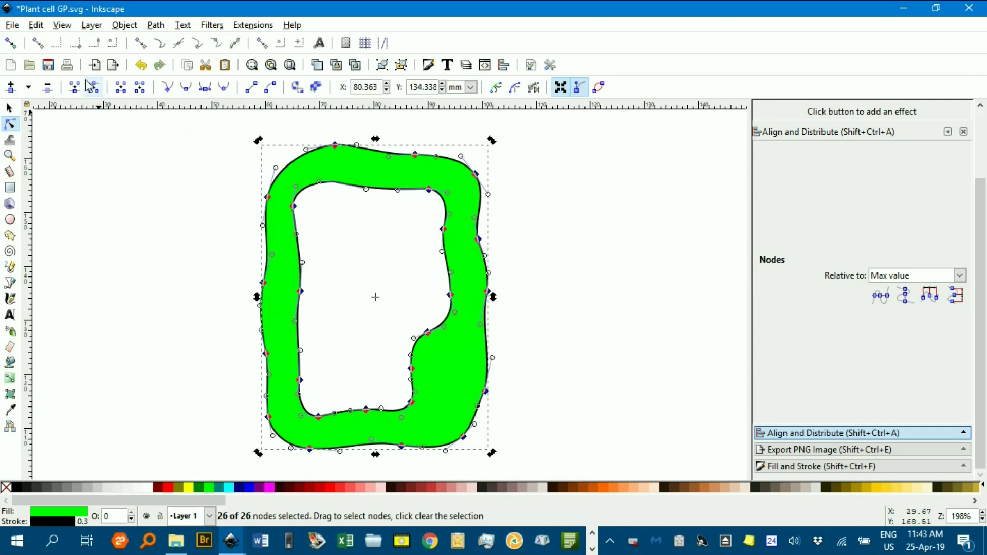
click(188, 91)
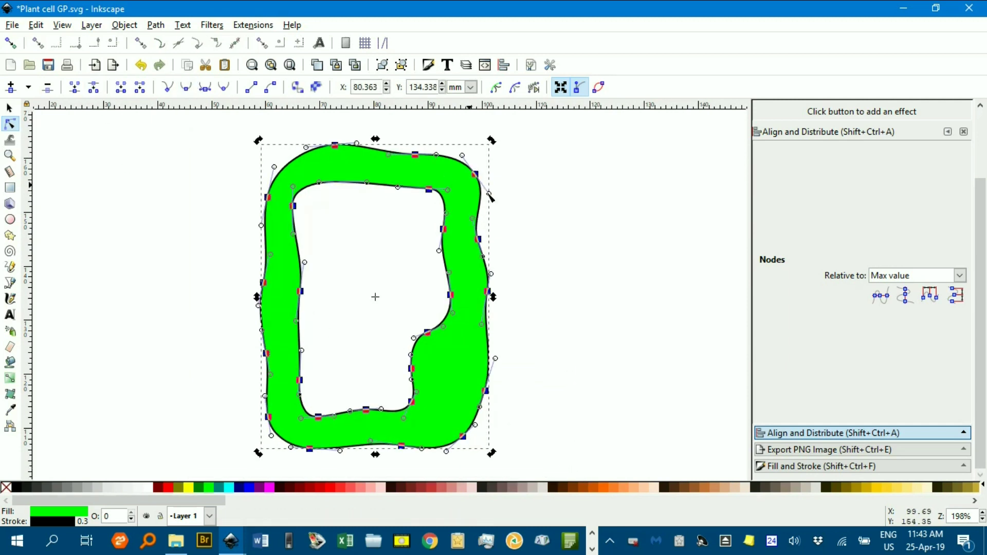
click(570, 235)
click(546, 240)
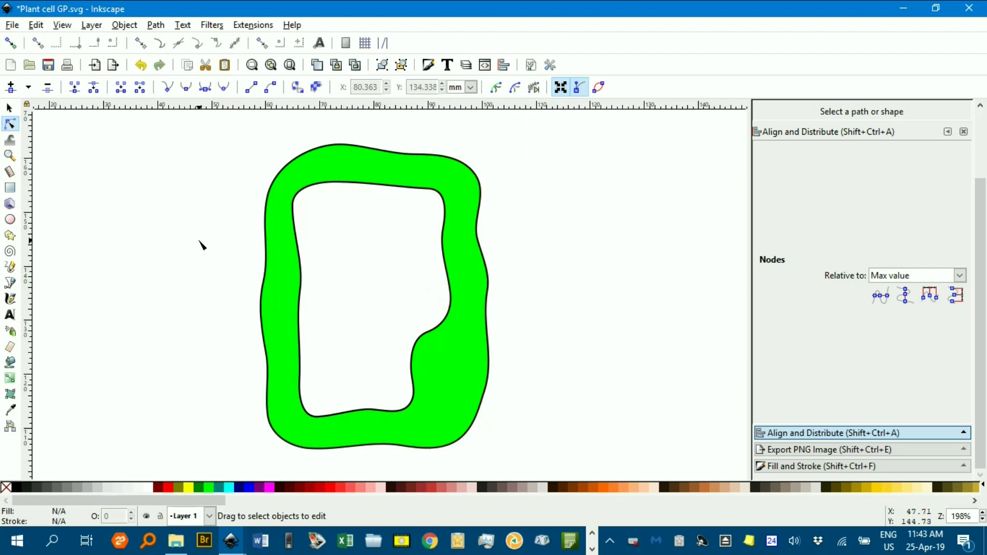
Draw an upright ellipse about 8 mm wide and 12 mm high beside the cell and fill it with red.
drag(470, 279, 309, 261)
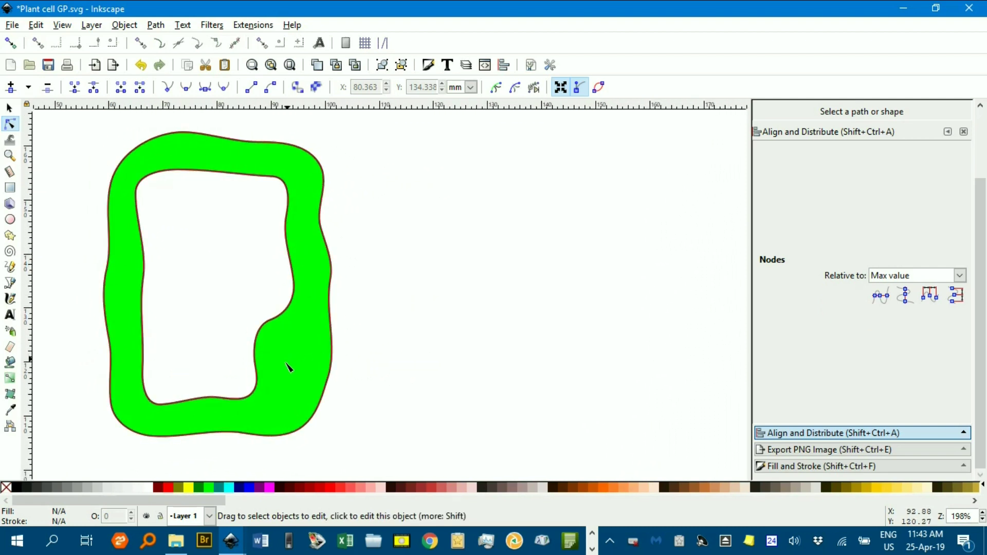
click(10, 220)
drag(397, 276, 442, 340)
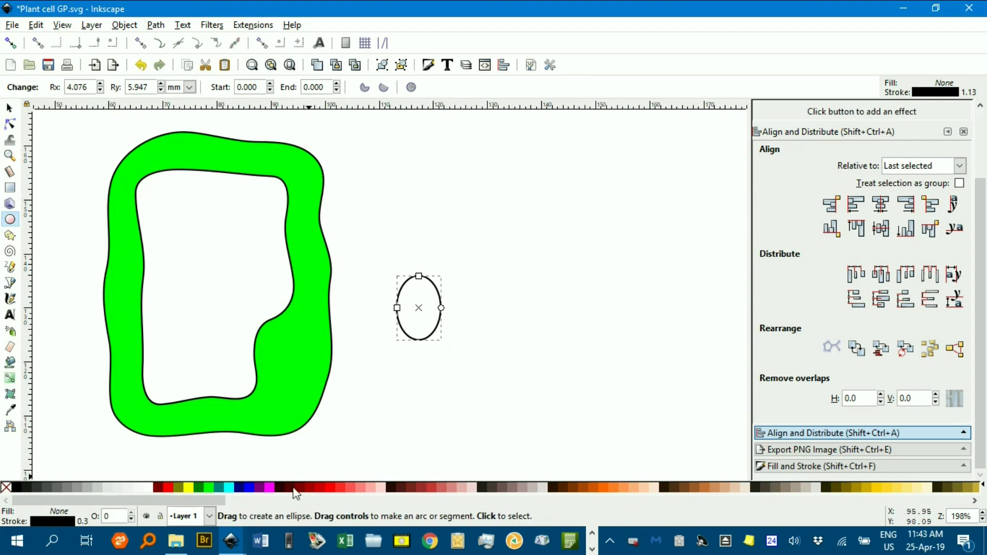
click(334, 488)
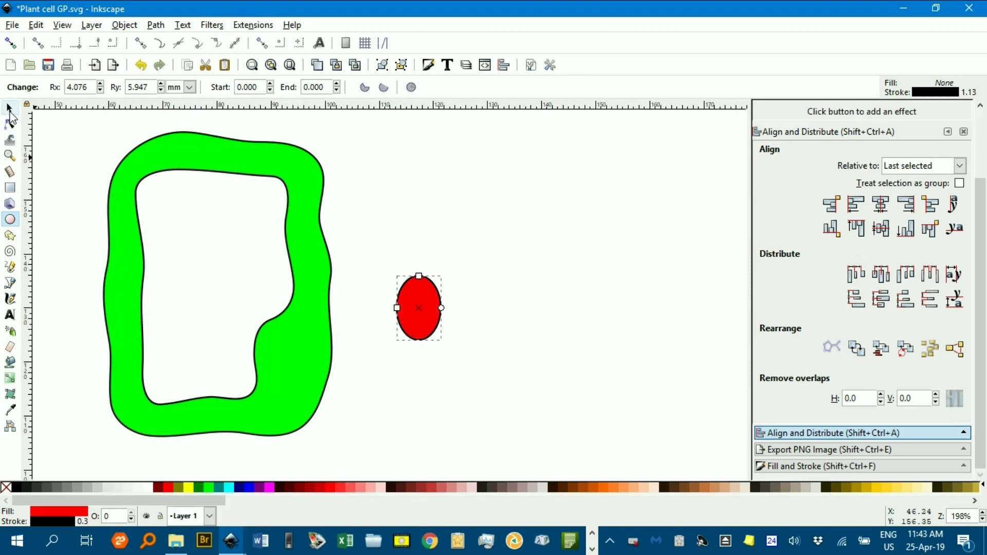
Push the red ellipse's edges into an irregular bean-like form using the Tweak tool with width 10 and force 15.
click(9, 110)
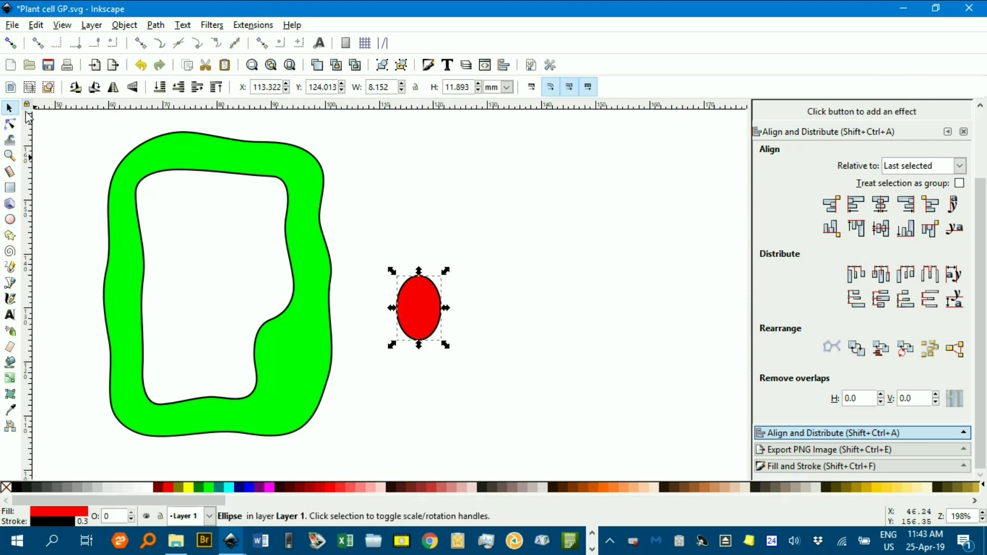
click(9, 140)
mouse_move(448, 293)
mouse_down()
mouse_move(441, 332)
mouse_move(414, 310)
mouse_move(397, 312)
mouse_move(410, 307)
mouse_move(381, 308)
mouse_move(422, 307)
mouse_move(376, 307)
mouse_move(426, 304)
mouse_move(425, 276)
mouse_move(439, 278)
mouse_up()
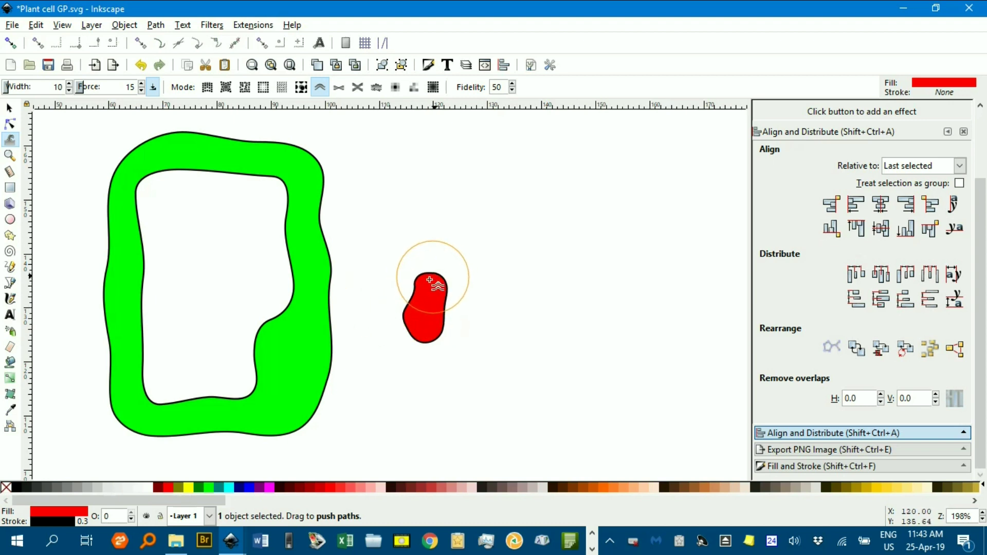
Move the red shape into the bulge at the ring's lower right corner and shrink it to about 6.6 by 10.5 mm.
click(12, 109)
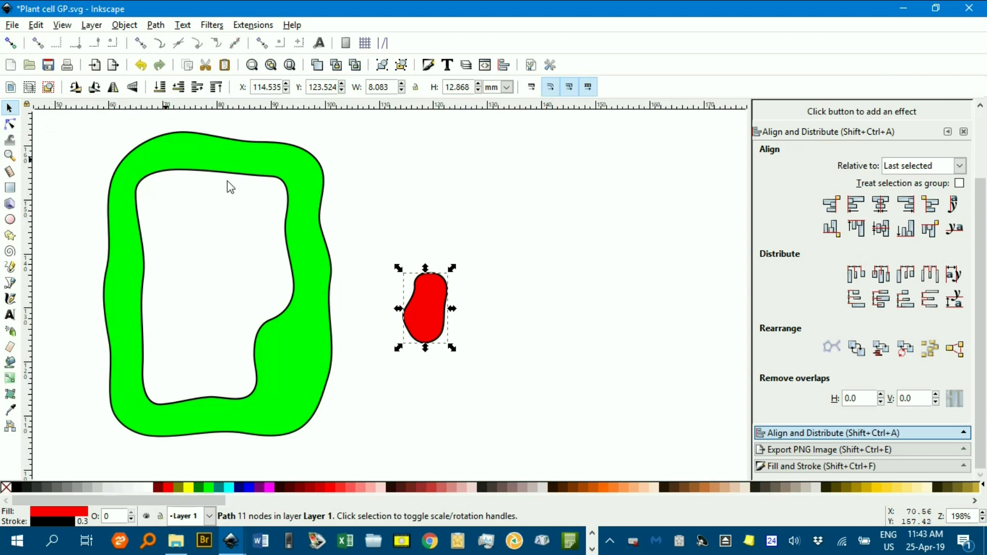
click(410, 242)
drag(433, 317, 296, 377)
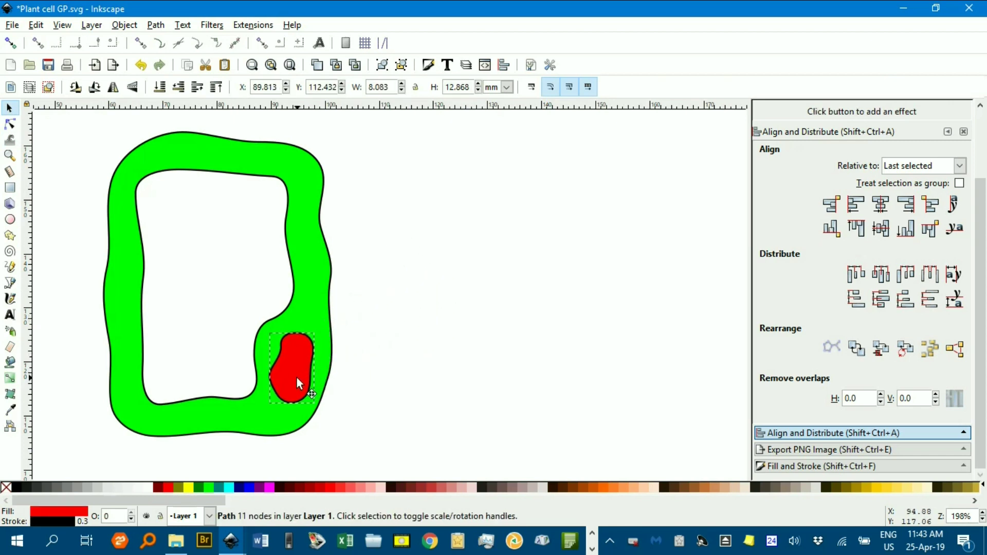
scroll(483, 286, left, 3)
scroll(453, 294, up, 2)
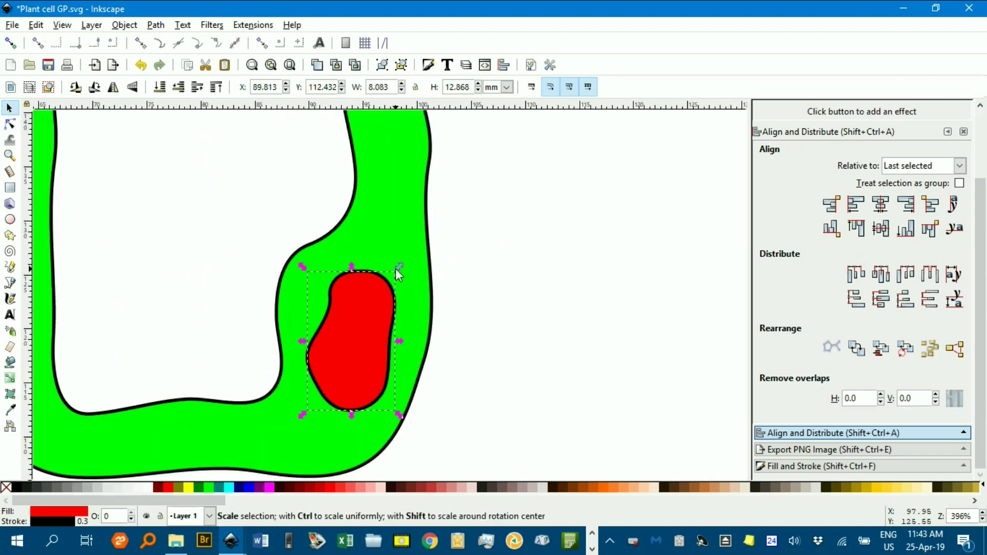
drag(394, 266, 389, 276)
click(499, 276)
scroll(501, 278, down, 2)
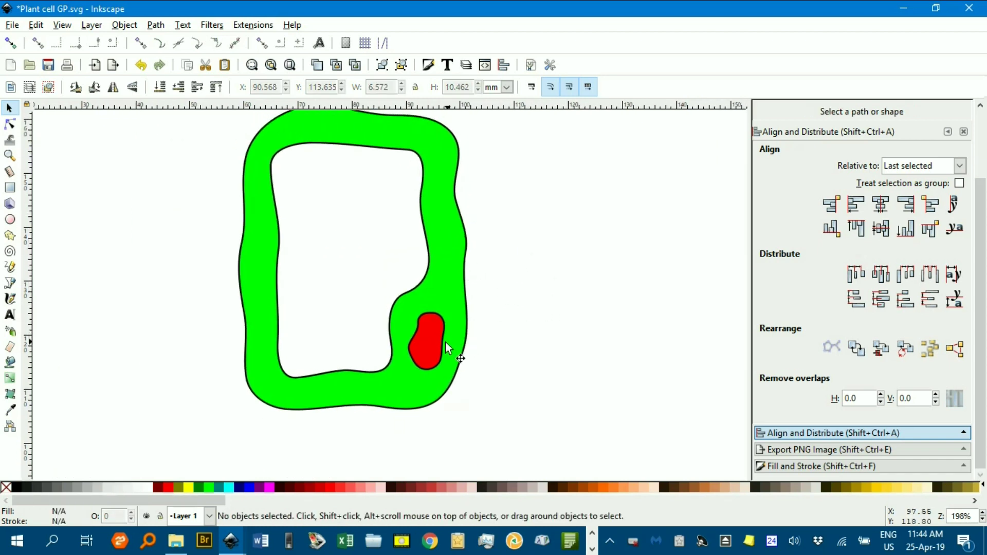
Paste a copy of the red shape beside the cell and fill the copy with dark green.
click(421, 342)
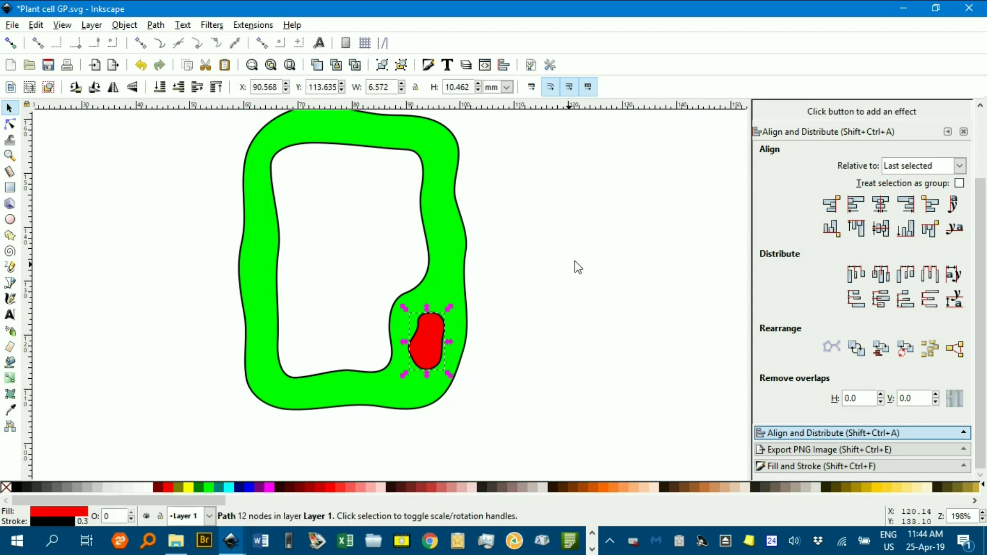
key(ctrl+c)
key(ctrl+v)
ctrl+scroll(591, 243, up, 2)
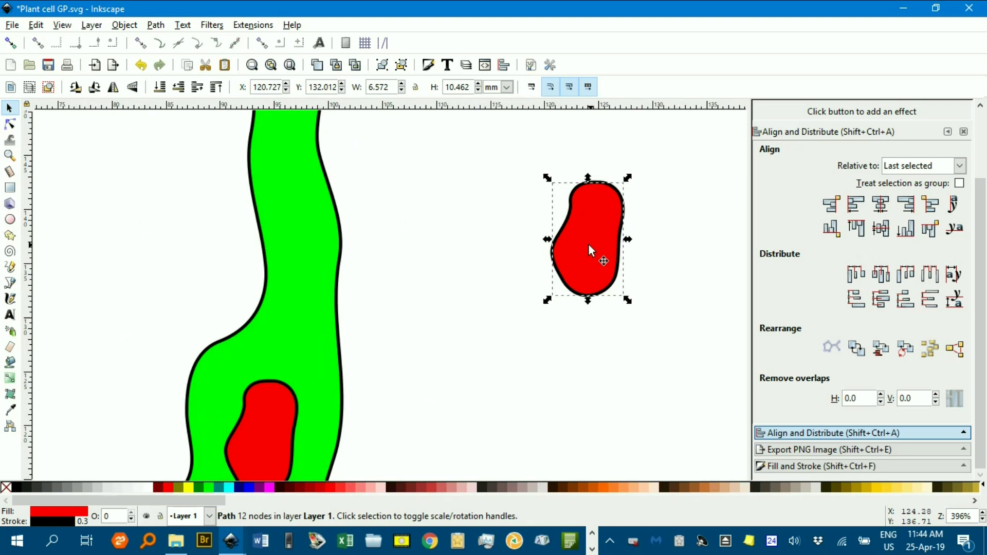
click(204, 486)
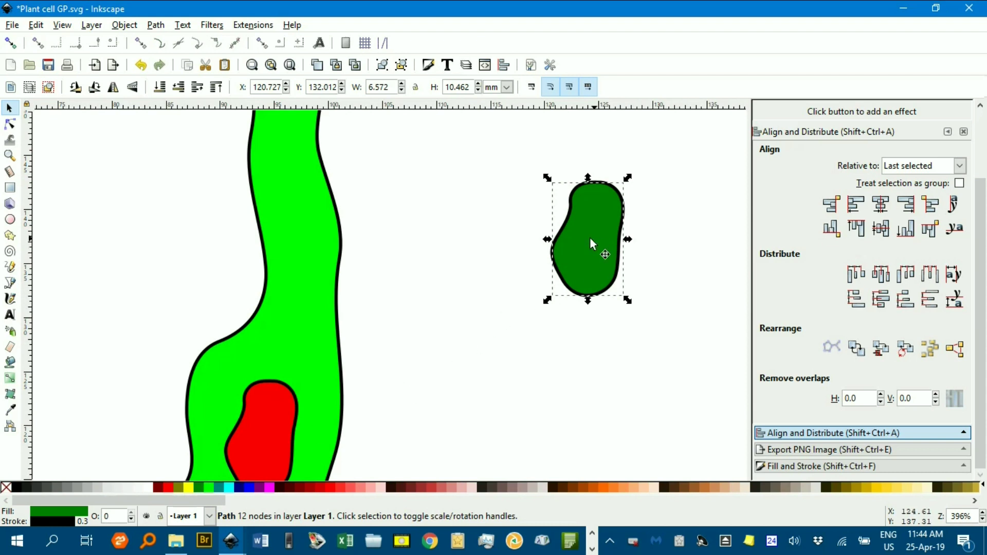
Try reshaping the dark green copy with the Tweak tool and delete the copy.
click(10, 140)
mouse_move(545, 260)
mouse_down()
mouse_move(600, 294)
mouse_move(569, 245)
mouse_move(577, 234)
mouse_move(554, 225)
mouse_up()
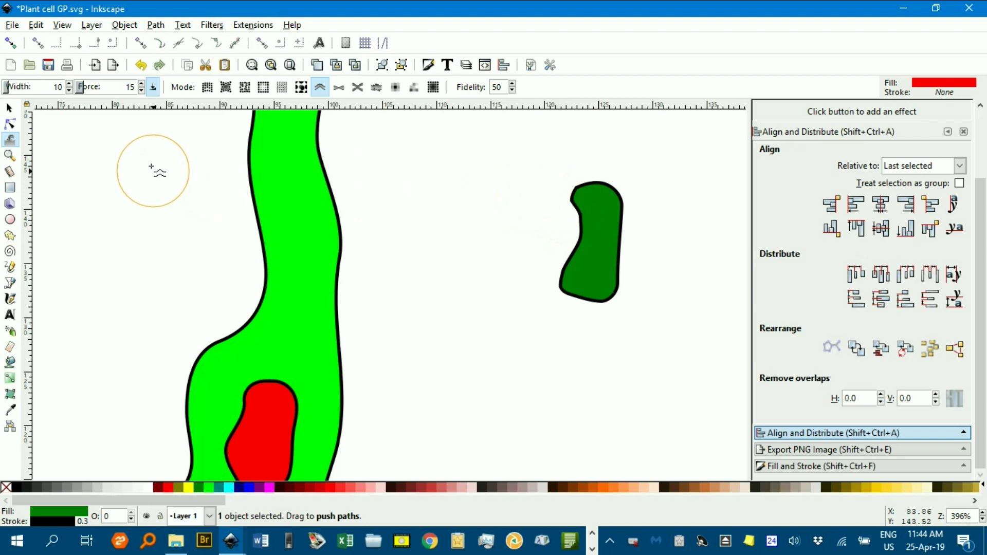
click(8, 109)
drag(446, 156, 675, 356)
key(Delete)
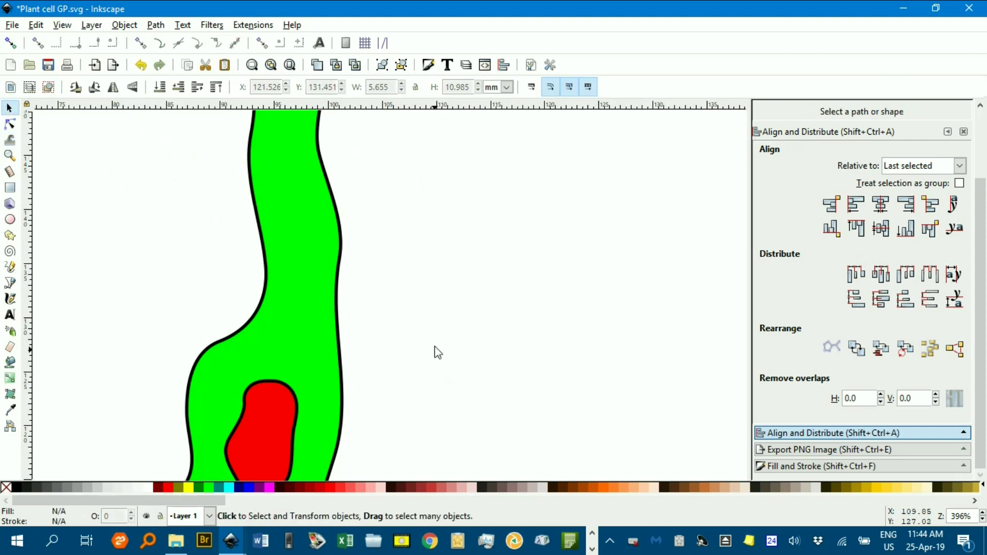
Draw an upright ellipse about 4.2 by 8.6 mm beside the cell, fill it dark green and push its edges into a bean shape.
drag(524, 237, 569, 330)
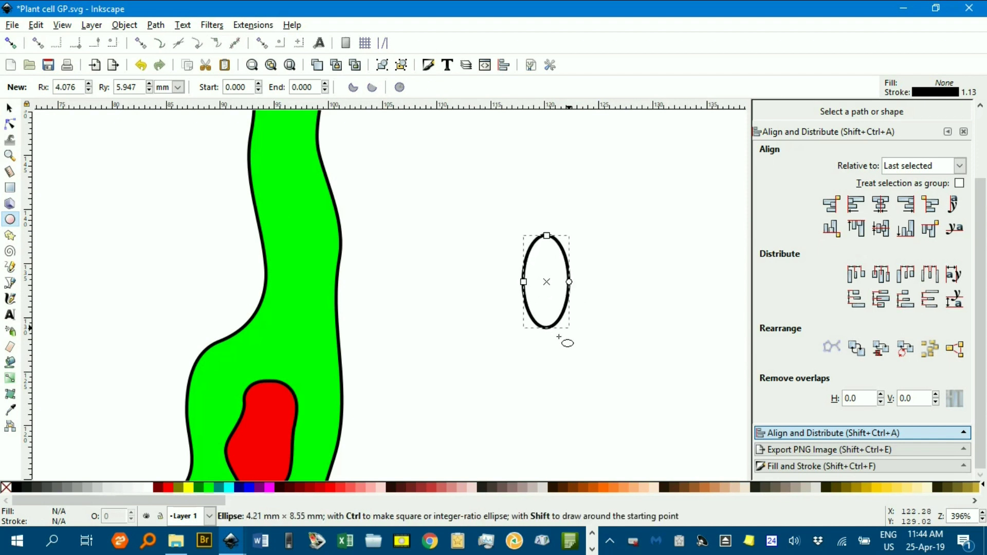
click(199, 486)
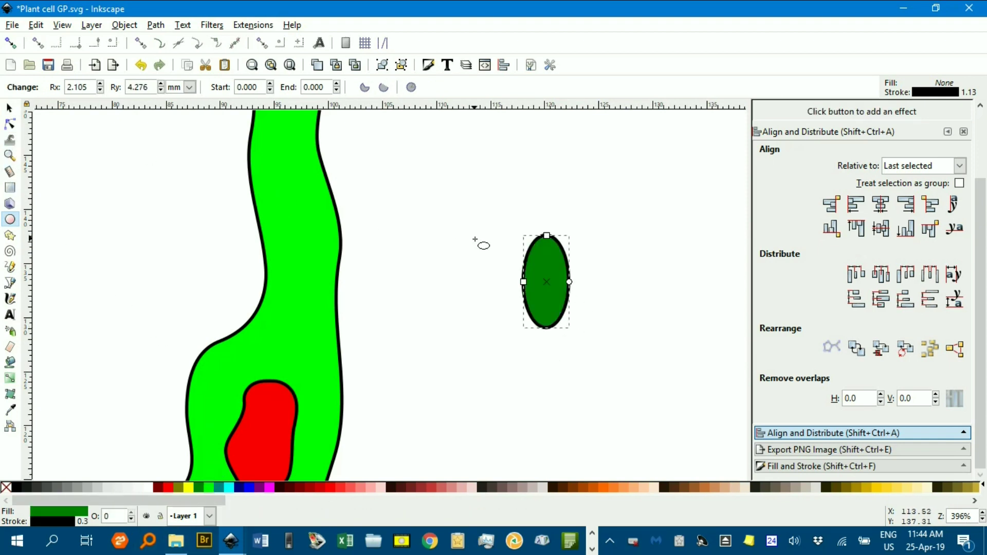
click(12, 144)
mouse_move(522, 270)
mouse_down()
mouse_move(521, 260)
mouse_move(559, 250)
mouse_move(546, 265)
mouse_move(551, 332)
mouse_up()
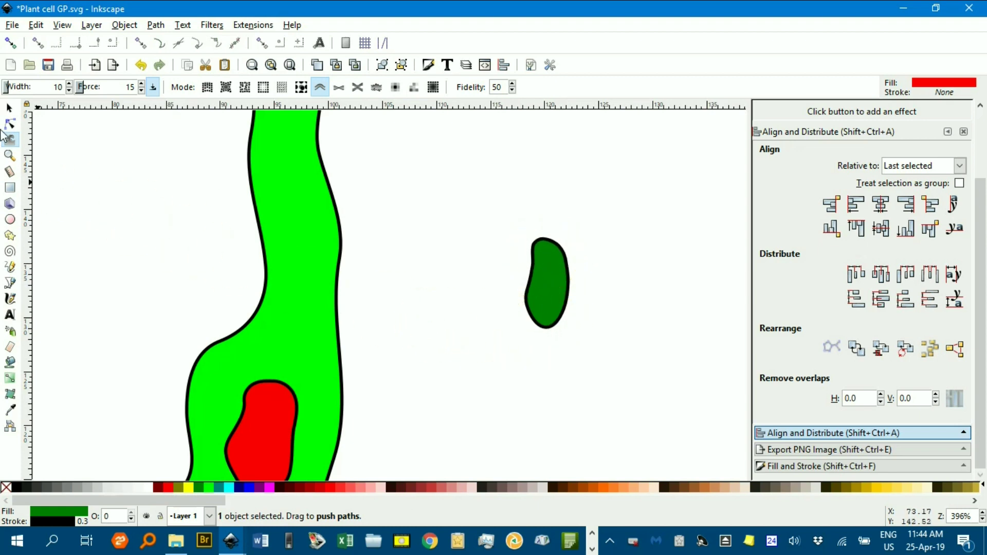
click(10, 108)
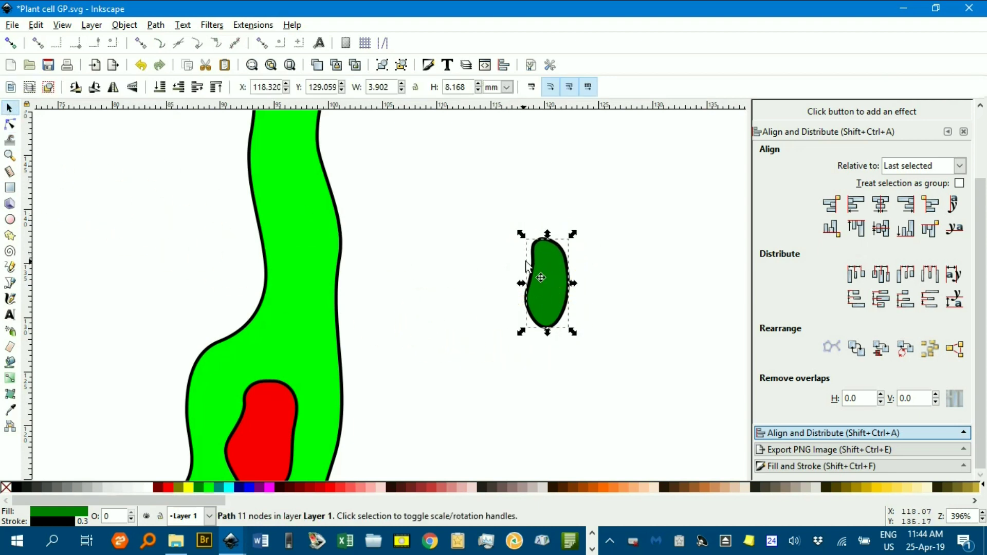
Make a spare copy of the dark green bean shape and move it to about X 198.6 mm, far from the cell.
scroll(584, 287, down, 2)
drag(584, 294, 452, 255)
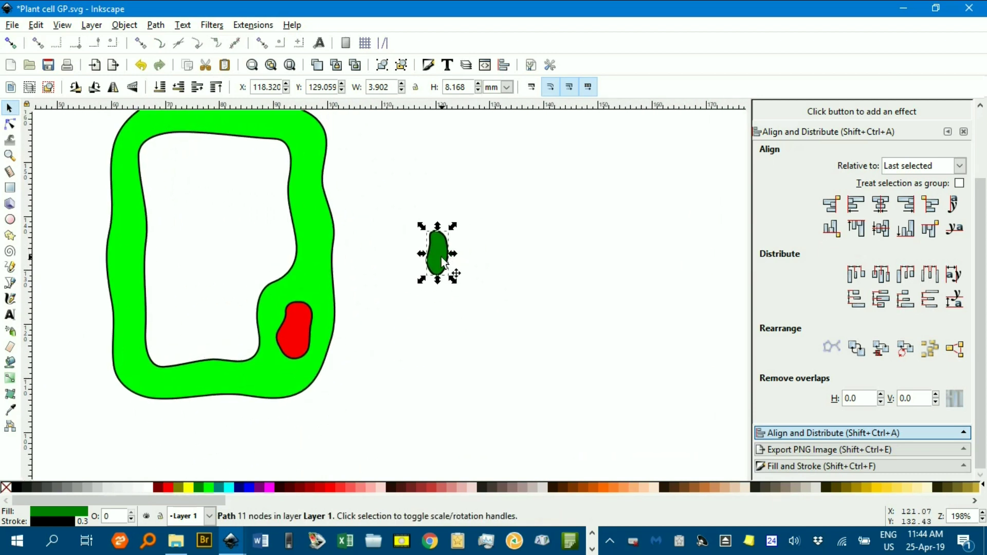
drag(440, 255, 741, 254)
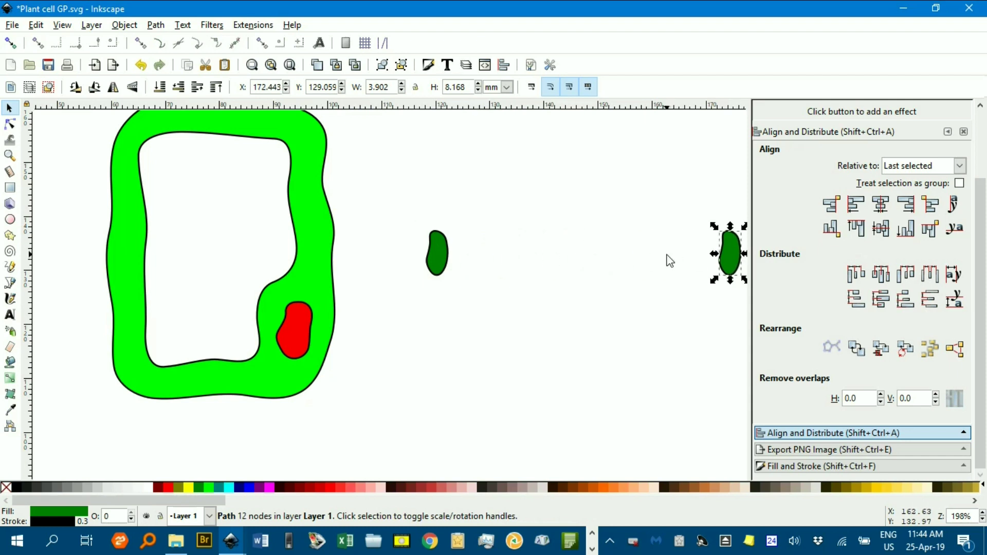
scroll(670, 261, right, 5)
drag(532, 267, 672, 267)
scroll(466, 255, left, 3)
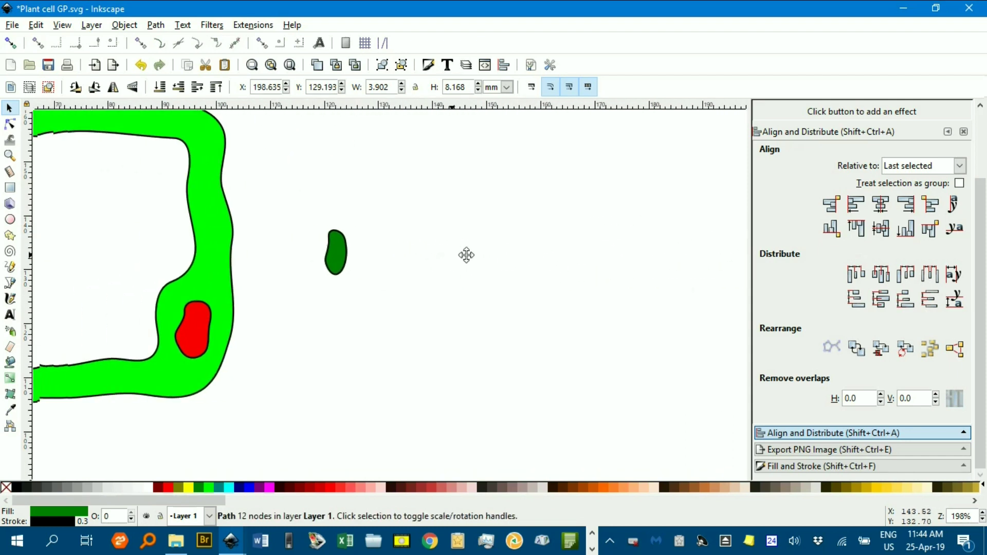
scroll(466, 256, left, 3)
Spray randomly rotated copies of the original dark green bean over the empty area beside the cell, using spray width 15.
click(493, 253)
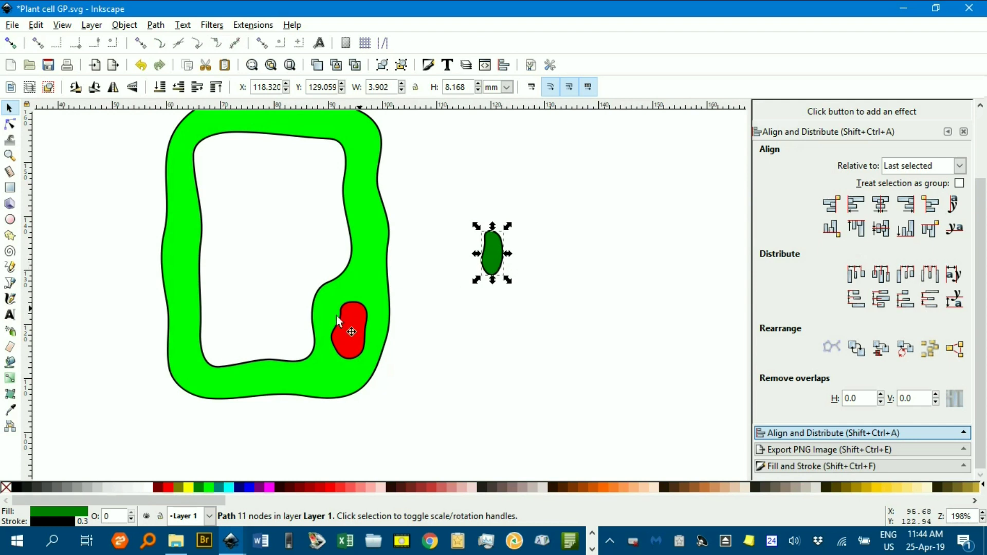
click(12, 334)
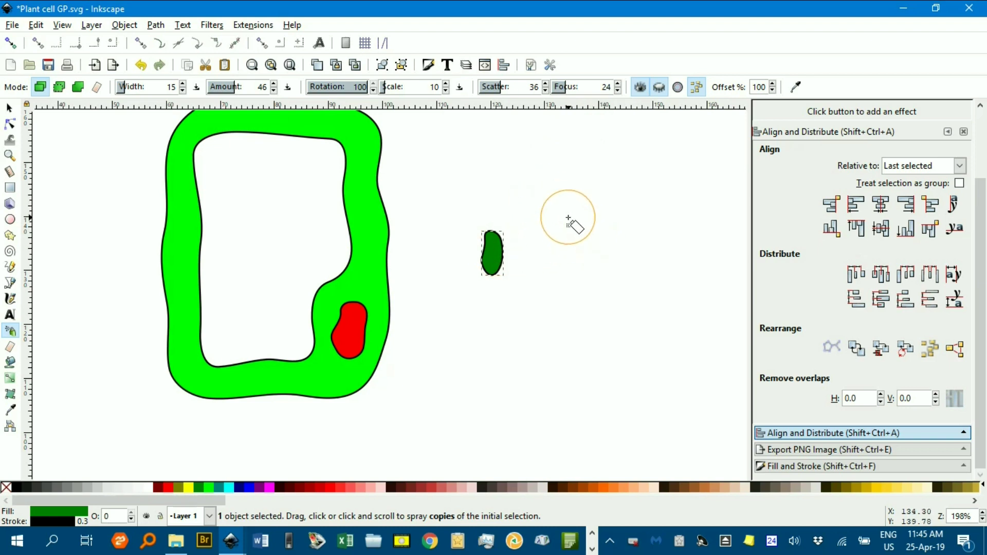
mouse_move(569, 218)
mouse_down()
mouse_move(634, 260)
mouse_move(609, 322)
mouse_move(520, 338)
mouse_move(538, 247)
mouse_move(503, 204)
mouse_move(460, 333)
mouse_move(502, 388)
mouse_move(508, 317)
mouse_move(617, 353)
mouse_move(650, 408)
mouse_move(612, 392)
mouse_up()
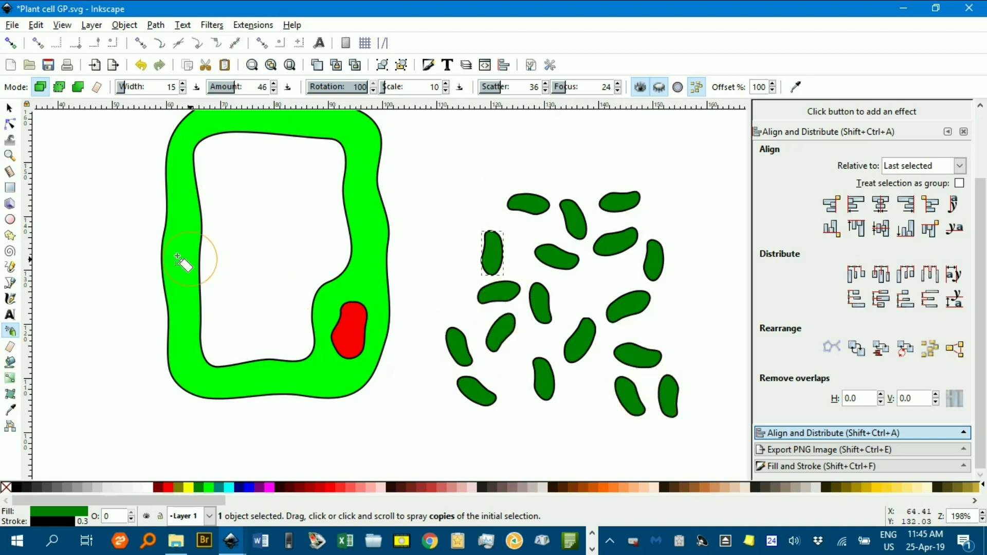
click(10, 111)
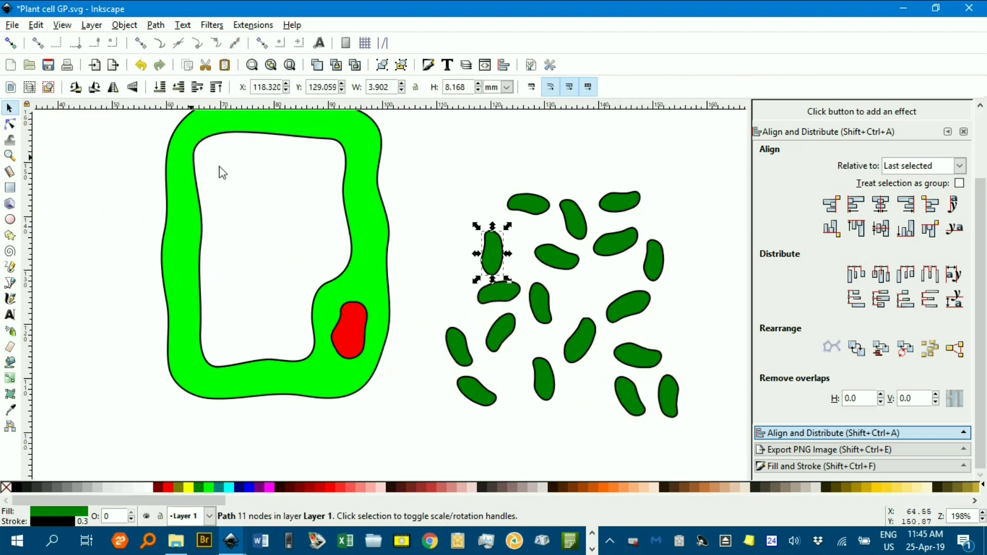
click(456, 198)
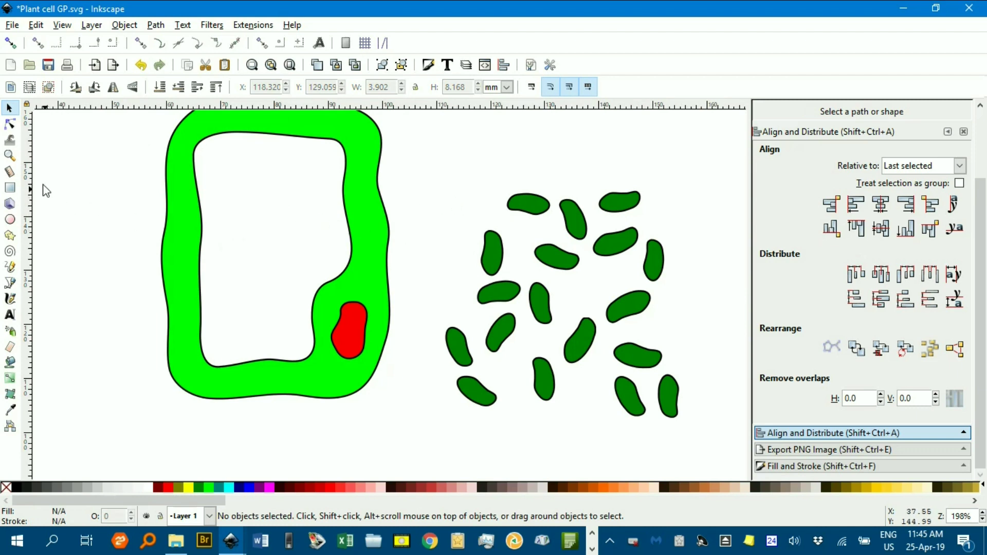
Push the edges of the sprayed dark green shapes into varied irregular forms with the Tweak tool at width 10 and force 15.
drag(414, 158, 686, 426)
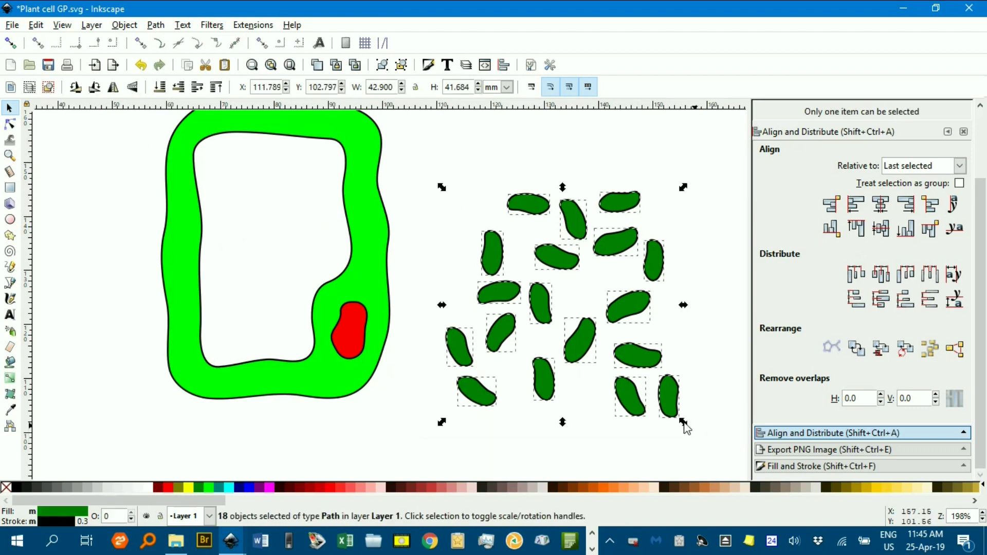
click(10, 139)
scroll(537, 220, up, 2)
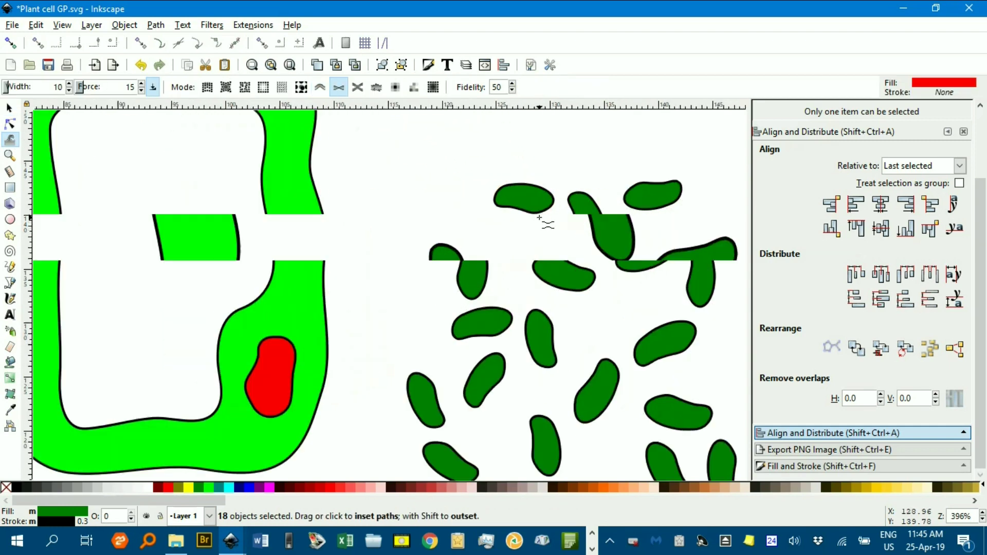
key(shift+p)
mouse_move(529, 214)
mouse_down()
mouse_move(523, 218)
mouse_move(584, 224)
mouse_move(701, 166)
mouse_move(697, 272)
mouse_move(710, 274)
mouse_move(548, 315)
mouse_move(592, 287)
mouse_move(436, 290)
mouse_move(472, 356)
mouse_move(479, 353)
mouse_move(470, 396)
mouse_move(530, 393)
mouse_move(522, 403)
mouse_move(573, 393)
mouse_move(639, 304)
mouse_move(662, 308)
mouse_move(713, 353)
mouse_move(699, 344)
mouse_up()
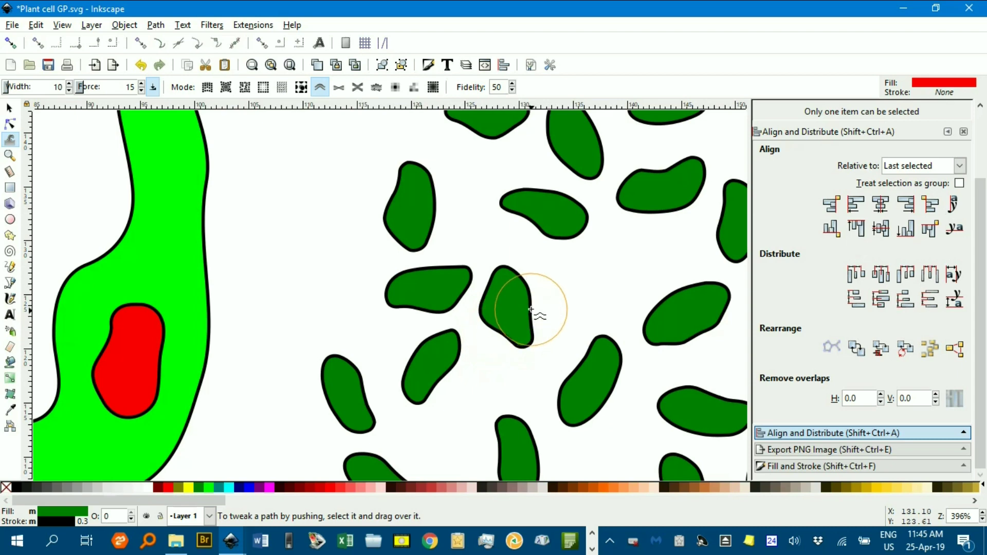
ctrl+scroll(535, 315, down, 2)
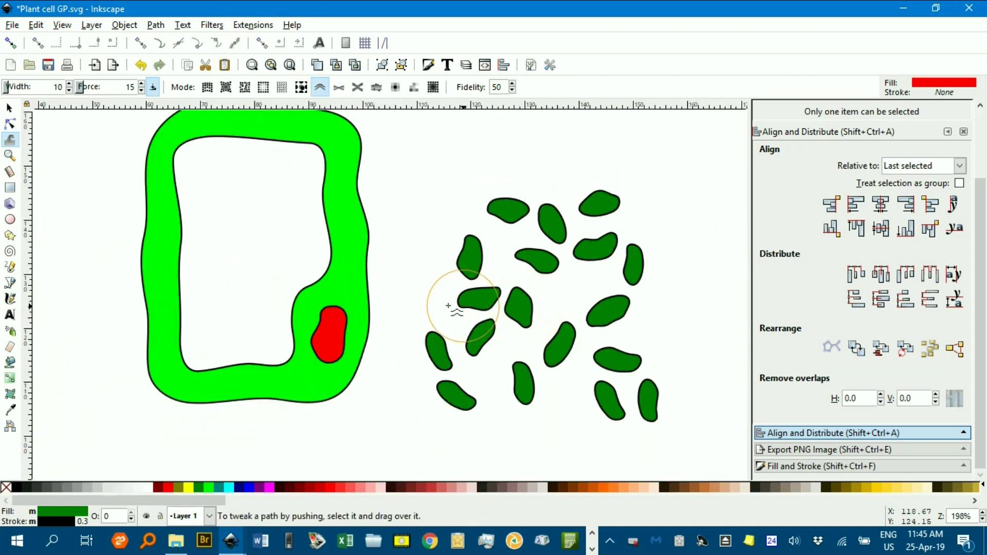
Delete the eight lowest dark green shapes and shrink the remaining ten to about half size.
click(9, 109)
click(372, 442)
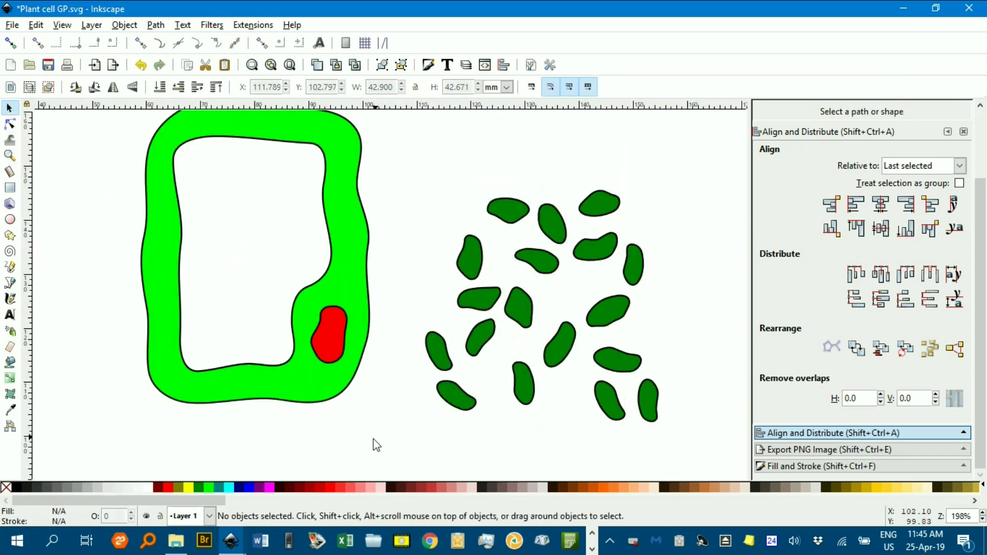
drag(372, 440, 717, 321)
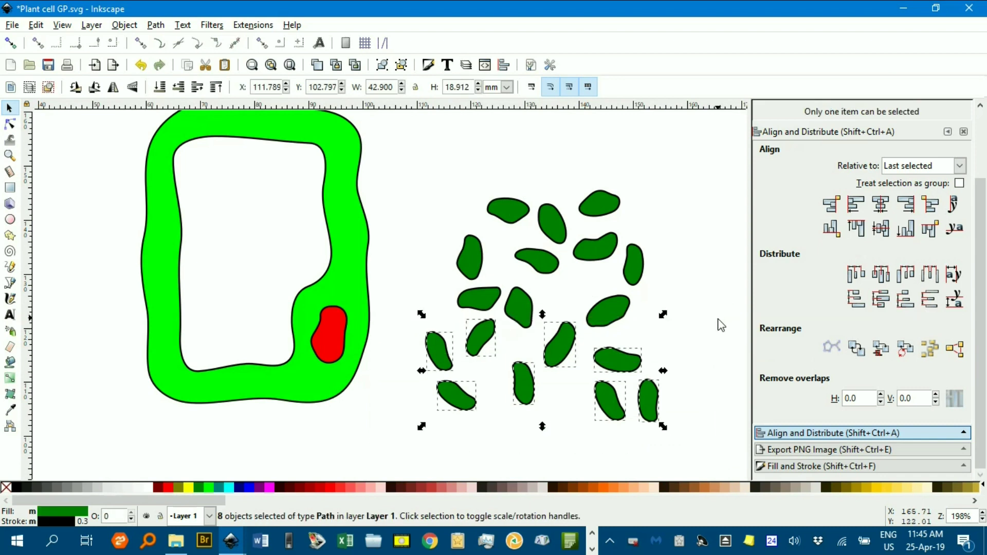
key(Delete)
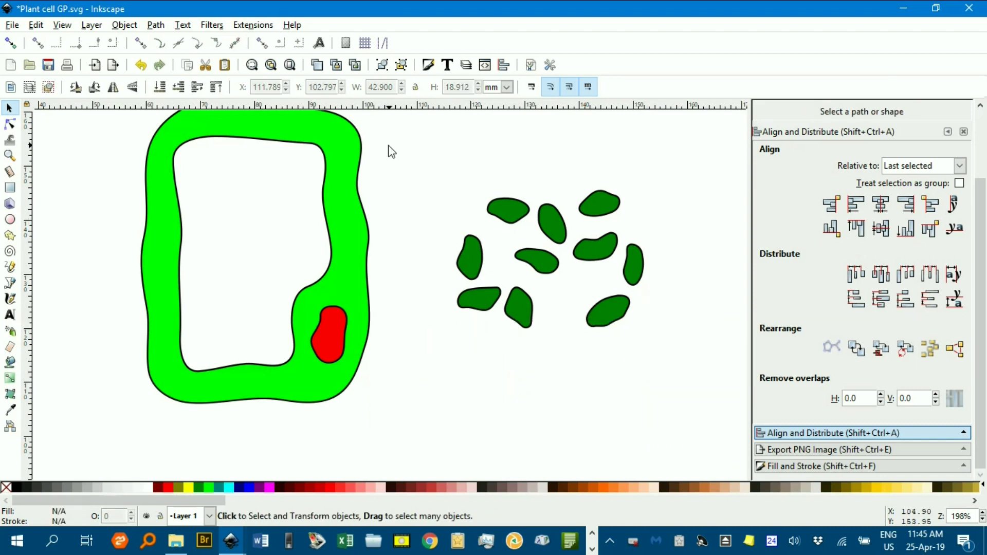
drag(401, 143, 684, 356)
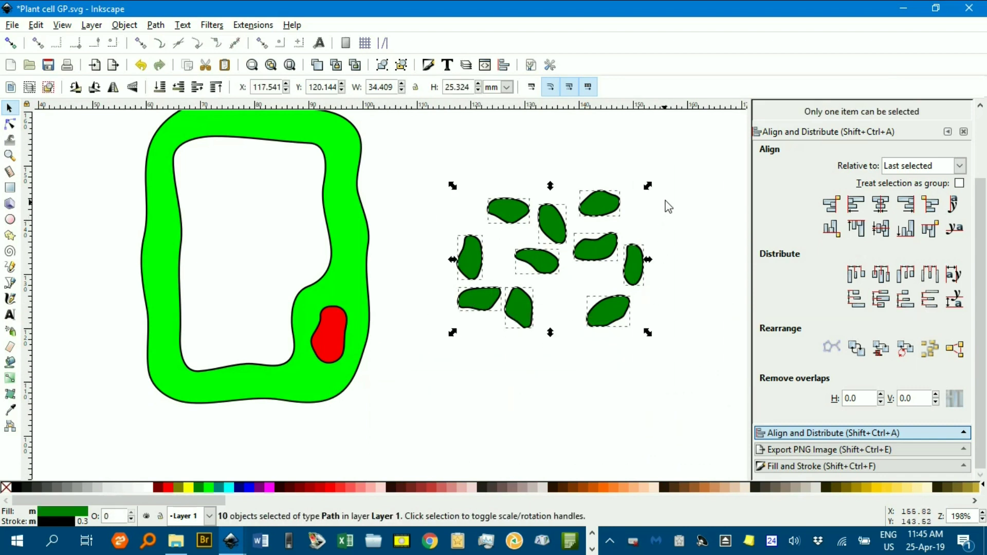
drag(648, 187, 609, 224)
Distribute eight of the small dark green shapes around the light green cytoplasm ring.
drag(519, 237, 320, 131)
drag(508, 256, 326, 166)
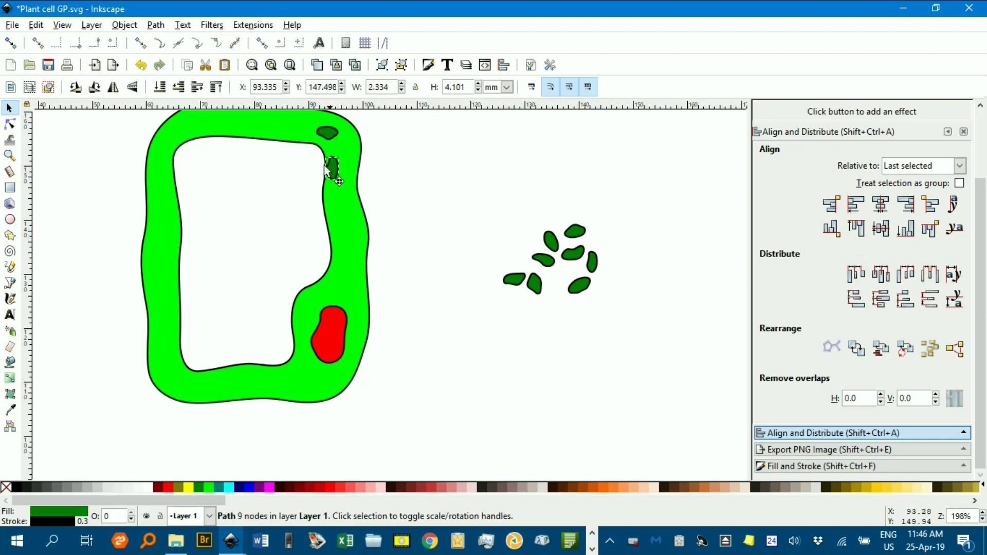
drag(509, 278, 283, 122)
drag(526, 282, 350, 294)
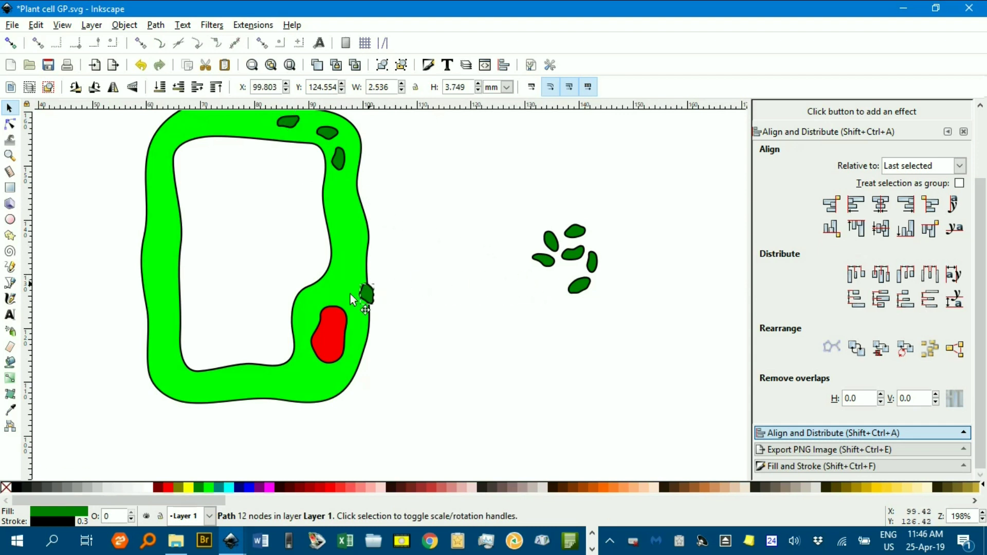
drag(544, 245, 170, 241)
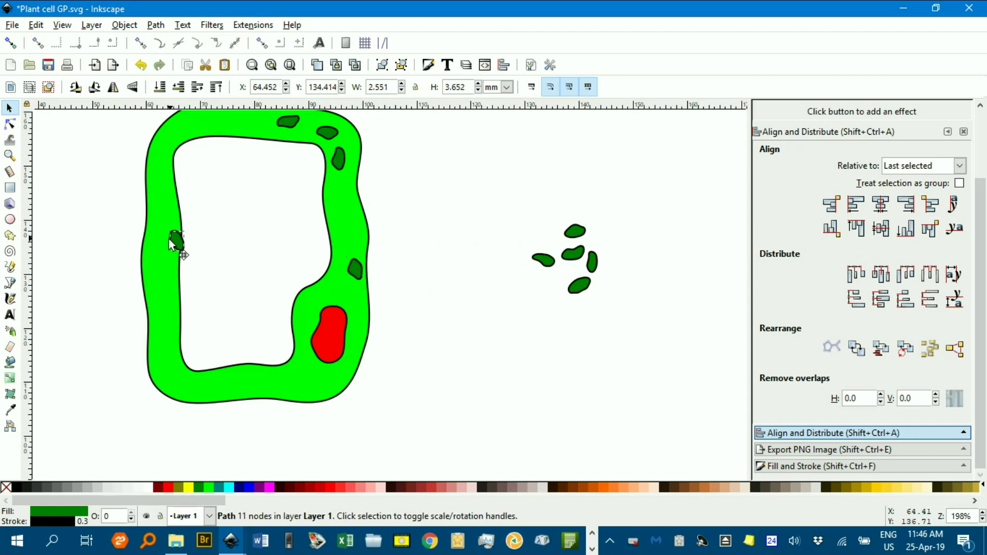
drag(567, 231, 150, 153)
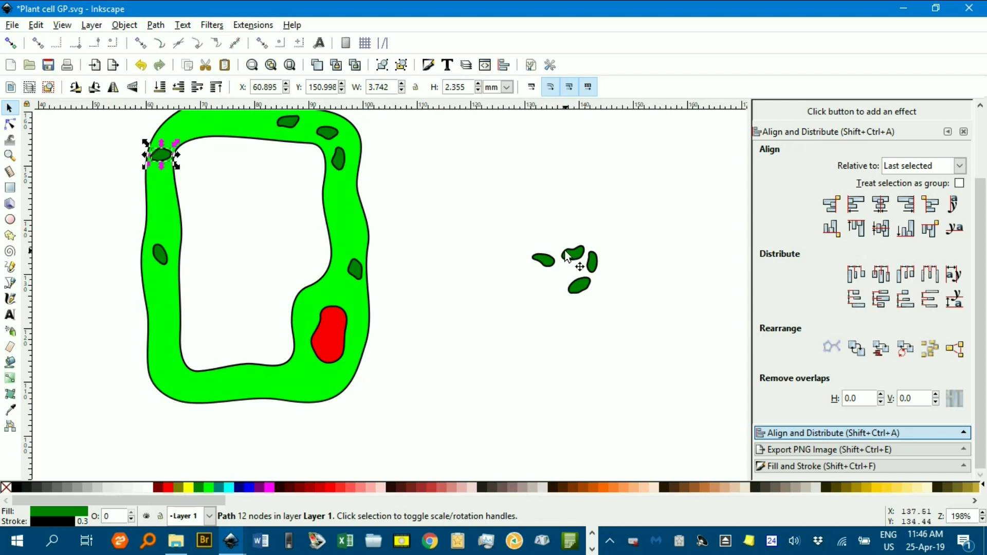
drag(567, 256, 186, 383)
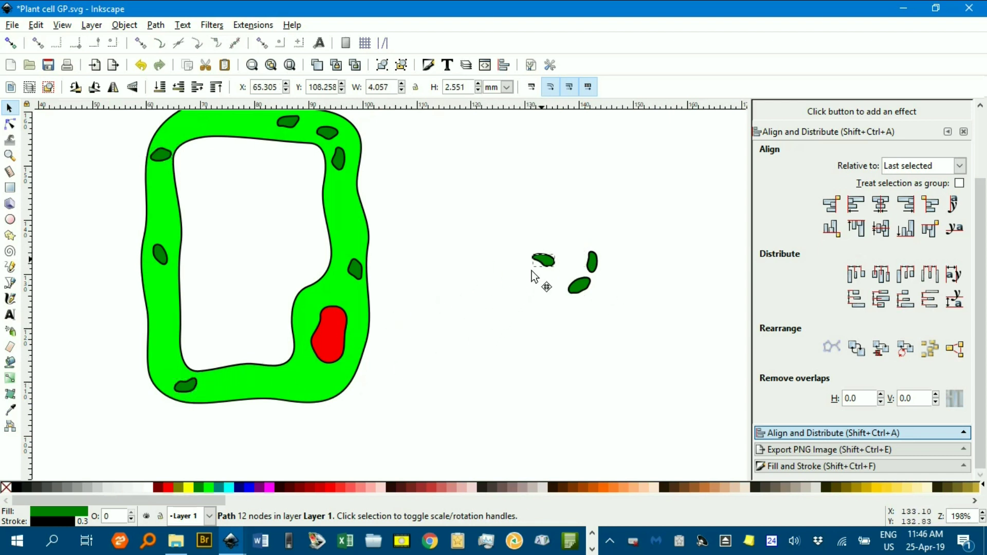
drag(539, 261, 292, 387)
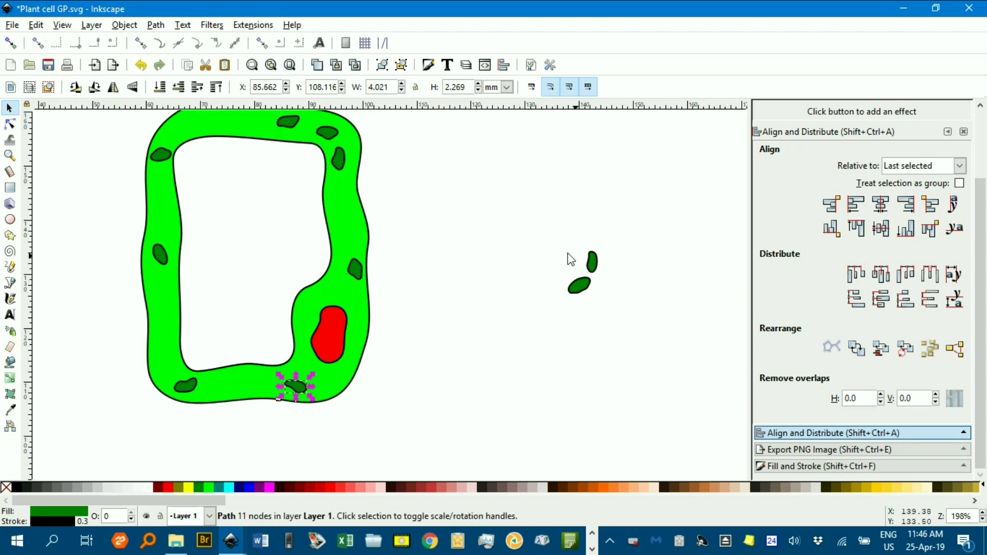
Fill the two leftover small shapes outside the cell with red and recolour the nucleus dark red.
drag(518, 223, 622, 328)
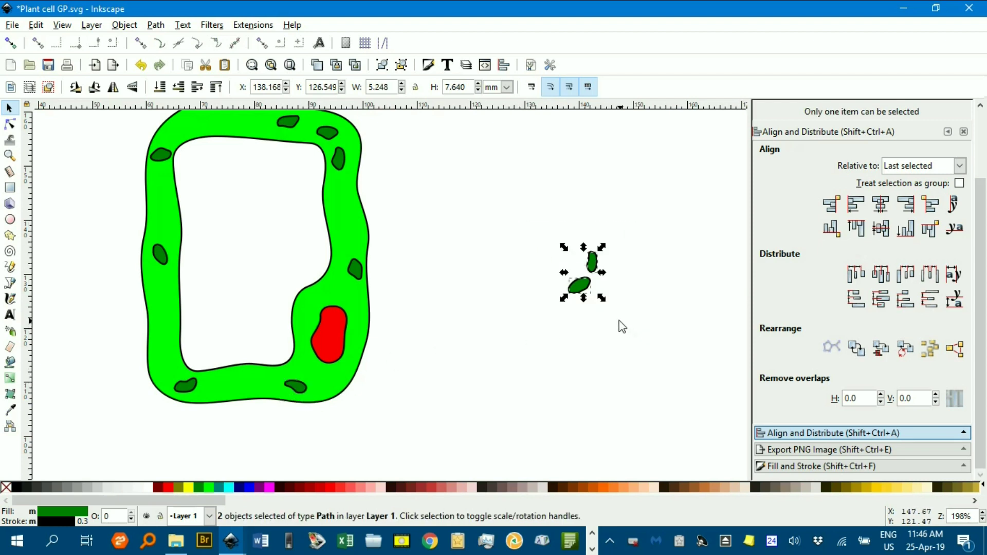
click(171, 488)
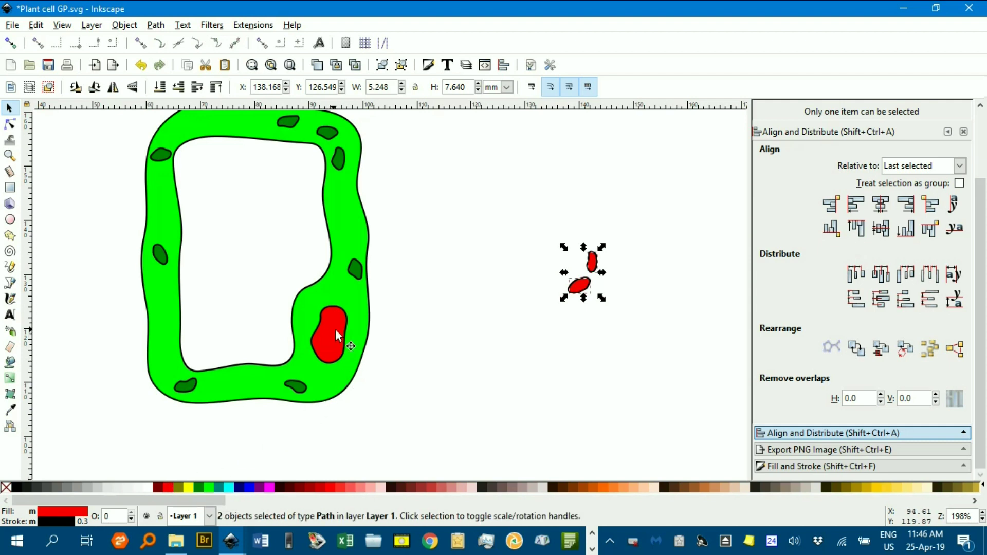
click(341, 344)
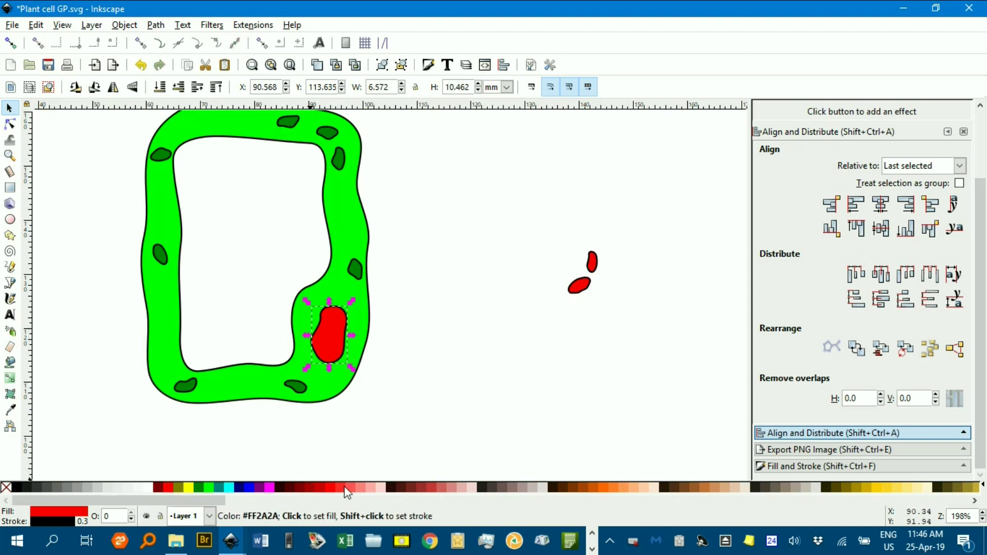
click(303, 487)
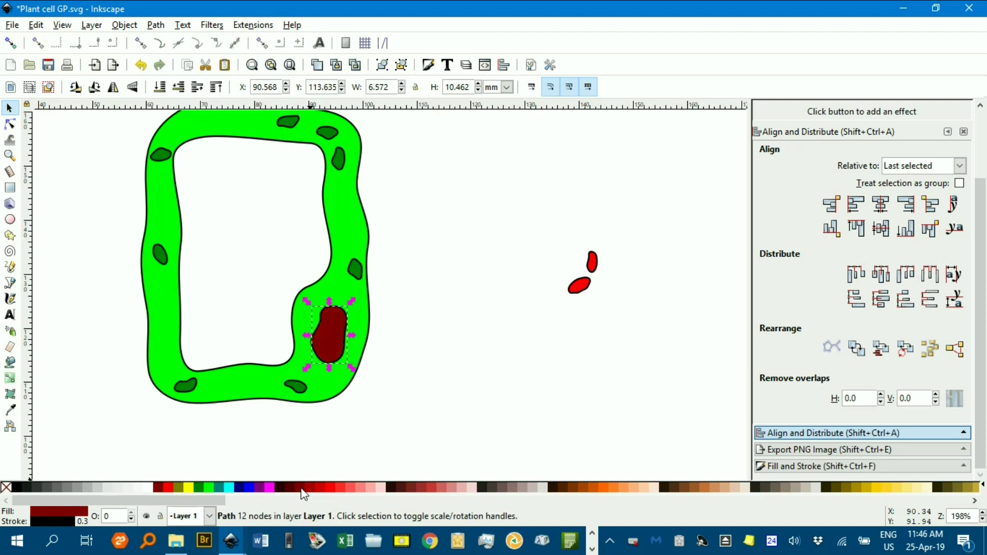
Delete the upright small red shape beside the cell and select the remaining slanted one.
click(483, 384)
drag(547, 232, 619, 310)
key(ctrl)
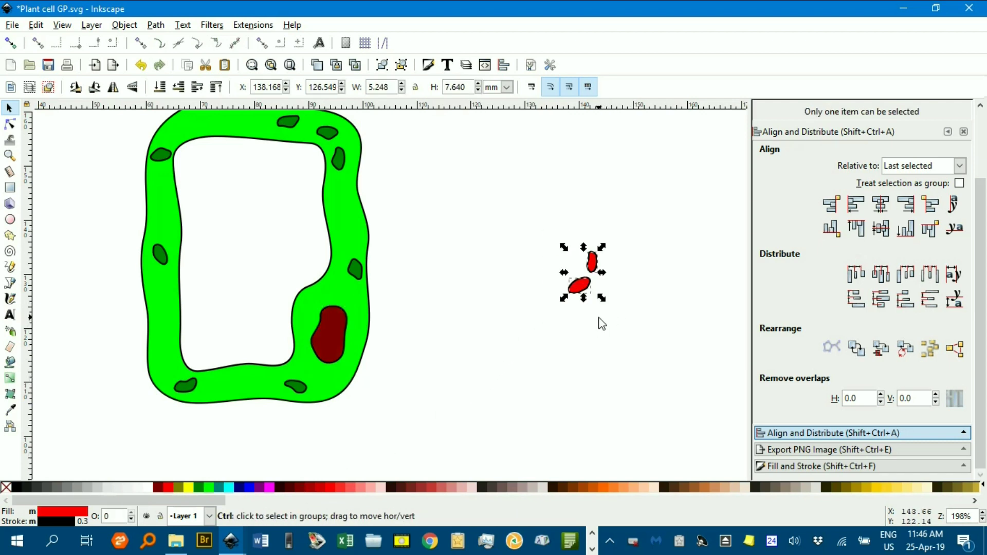
scroll(602, 323, up, 1)
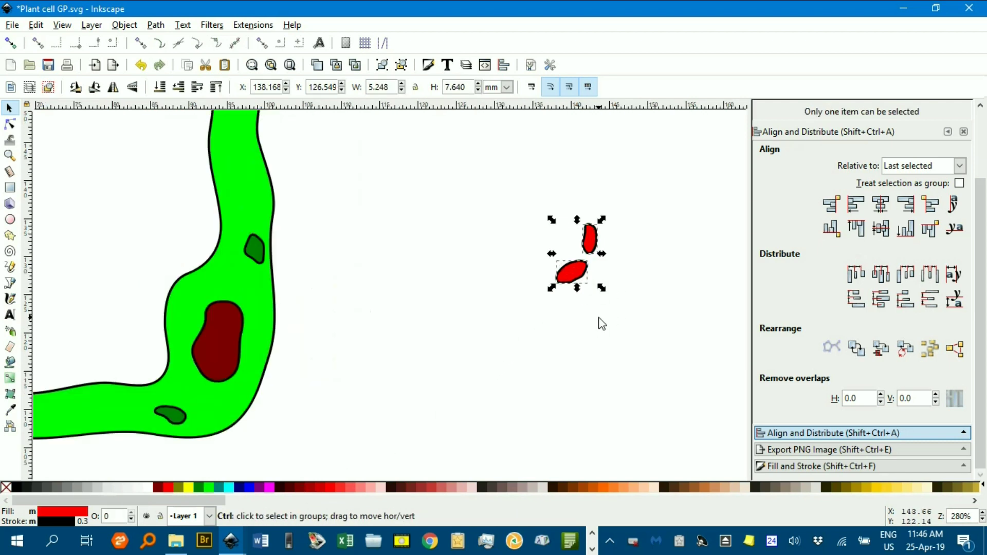
click(544, 299)
click(588, 230)
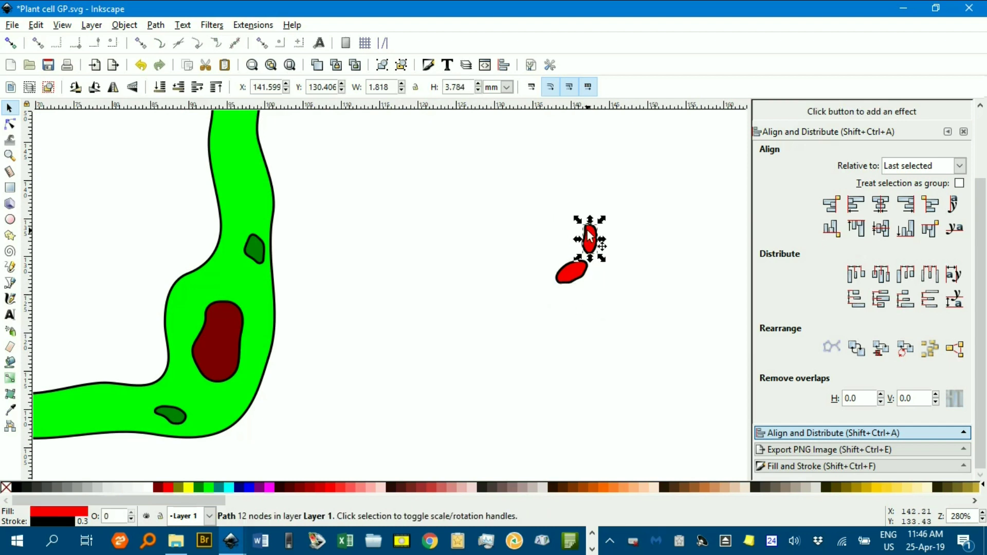
key(Delete)
scroll(571, 277, up, 4)
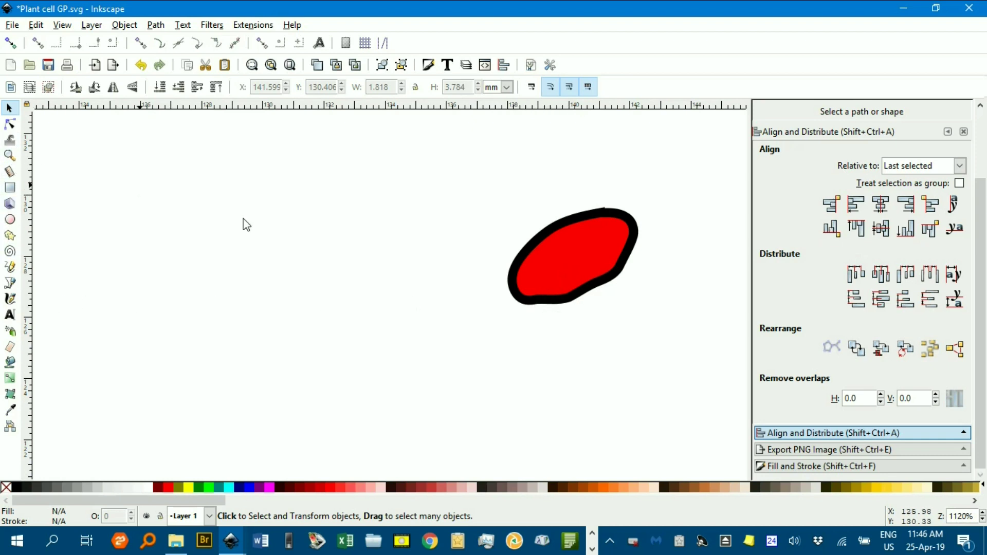
click(567, 285)
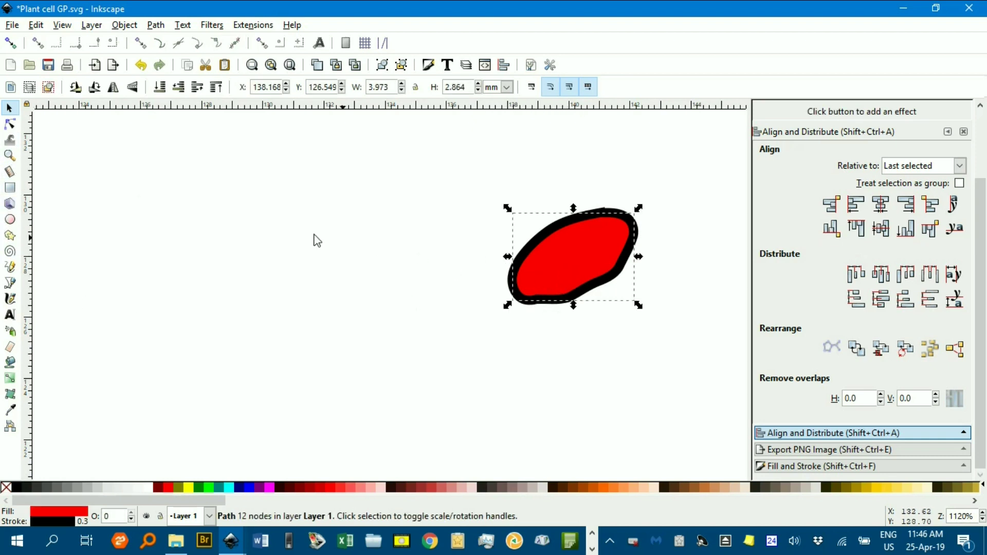
Push the outline of the slanted red shape with the Tweak tool to give it a more irregular, indented form.
click(10, 139)
mouse_move(602, 310)
mouse_down()
mouse_move(595, 286)
mouse_move(604, 304)
mouse_move(512, 269)
mouse_move(536, 245)
mouse_move(591, 224)
mouse_move(589, 286)
mouse_move(585, 276)
mouse_move(592, 282)
mouse_move(556, 271)
mouse_up()
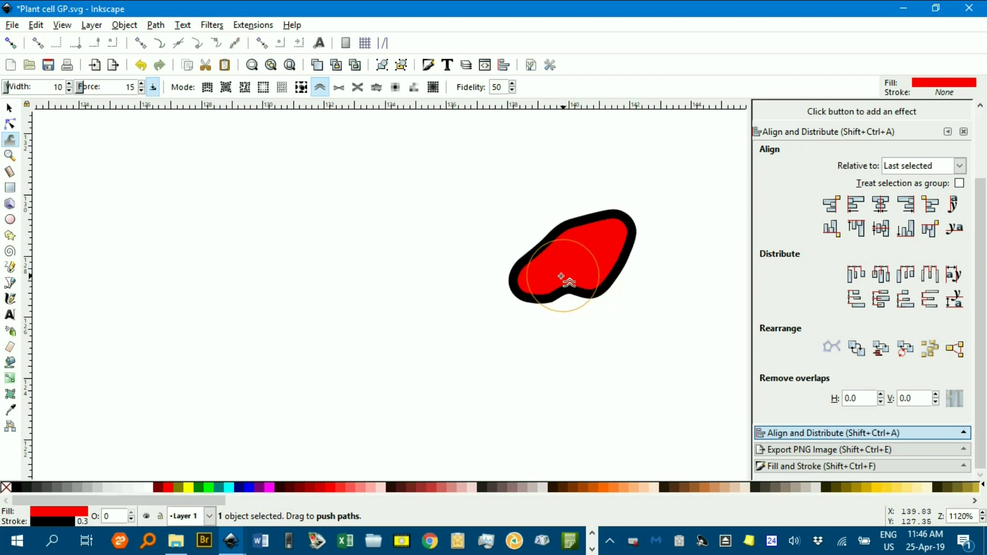
click(9, 108)
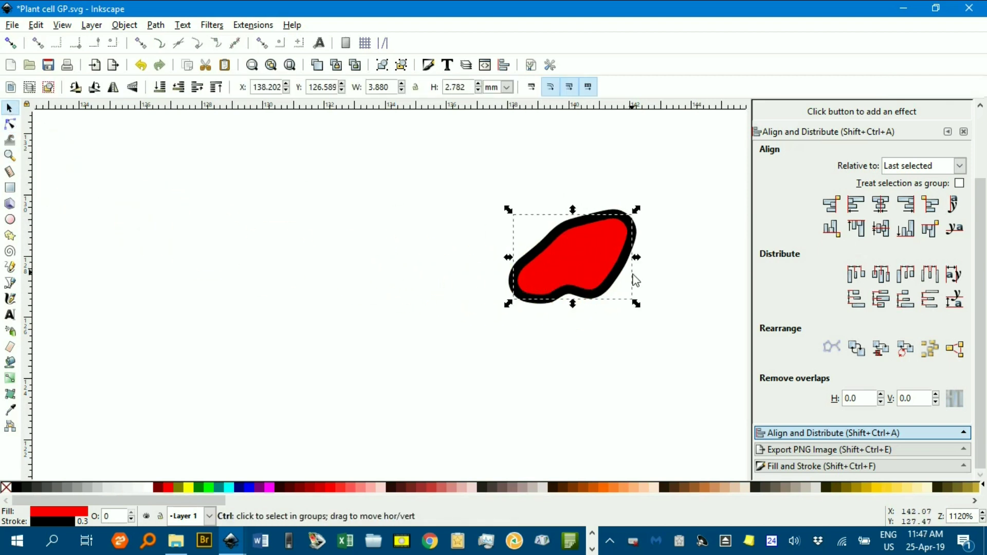
Spray four rotated copies of the red shape into the empty area between it and the cell.
scroll(634, 282, down, 2)
scroll(633, 282, down, 2)
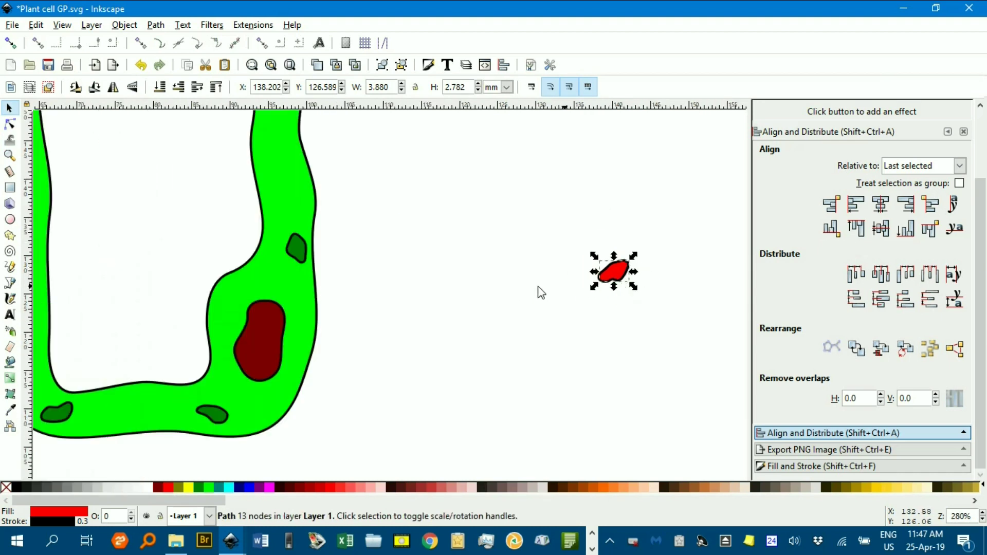
click(11, 332)
mouse_move(483, 245)
mouse_down()
mouse_move(485, 238)
mouse_move(532, 332)
mouse_up()
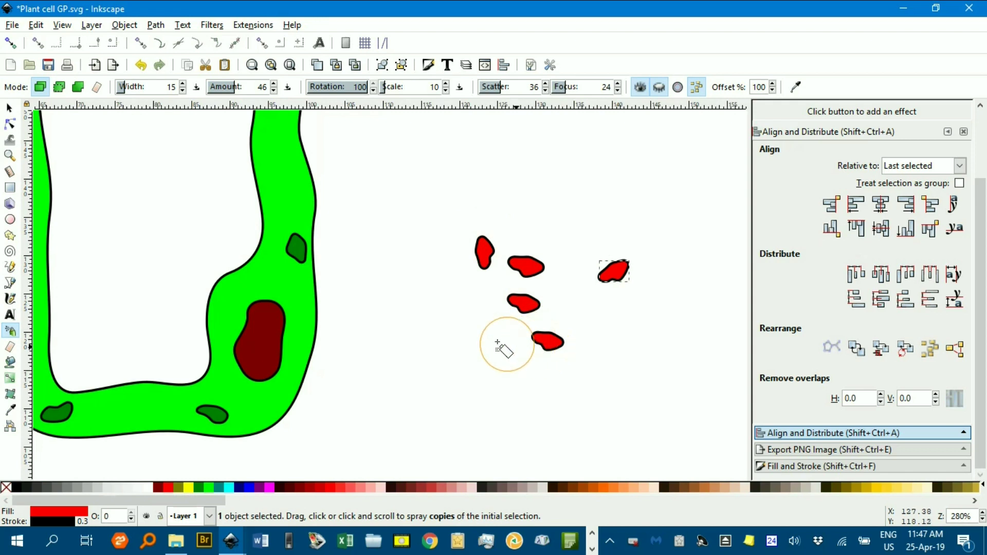
Select all five red shapes and push the outlines of the three nearest the cell into differing forms with the Tweak tool.
click(10, 140)
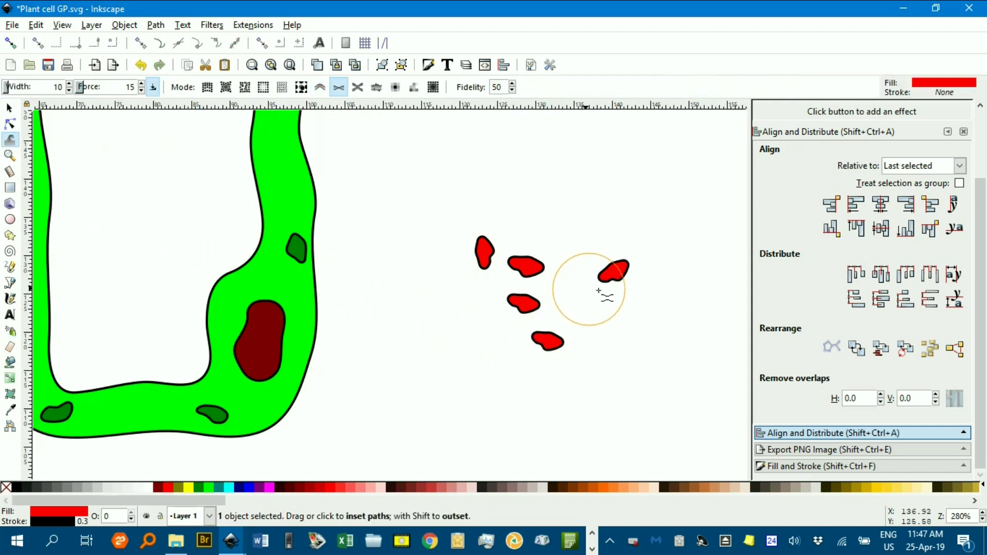
scroll(599, 291, up, 1)
key(shift+p)
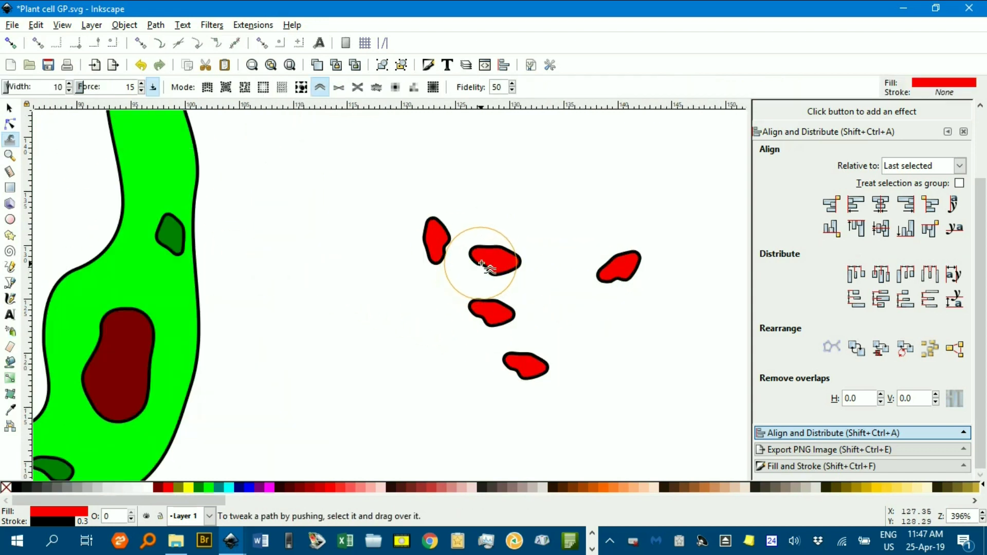
click(10, 108)
mouse_move(361, 188)
mouse_down()
mouse_move(478, 204)
mouse_move(752, 414)
mouse_move(717, 417)
mouse_up()
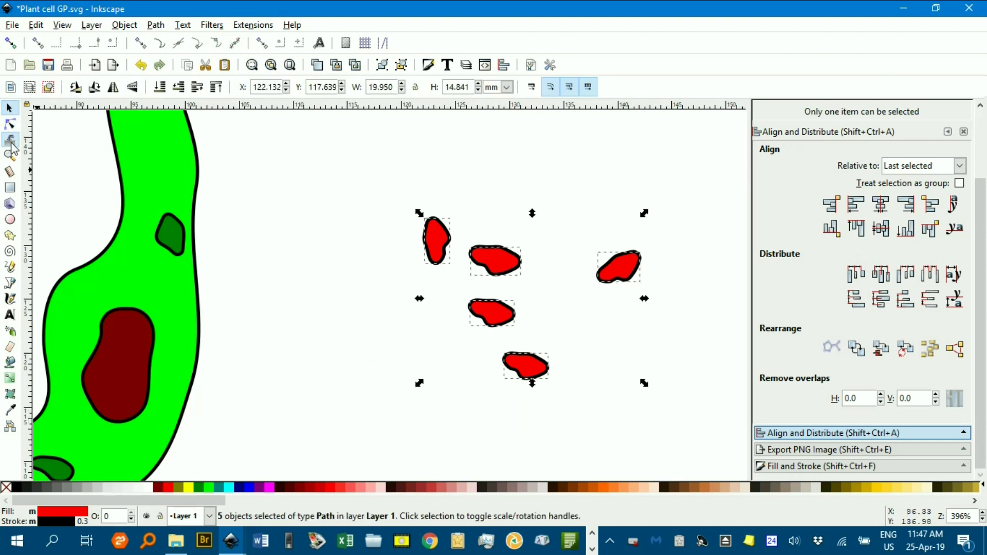
scroll(487, 264, up, 2)
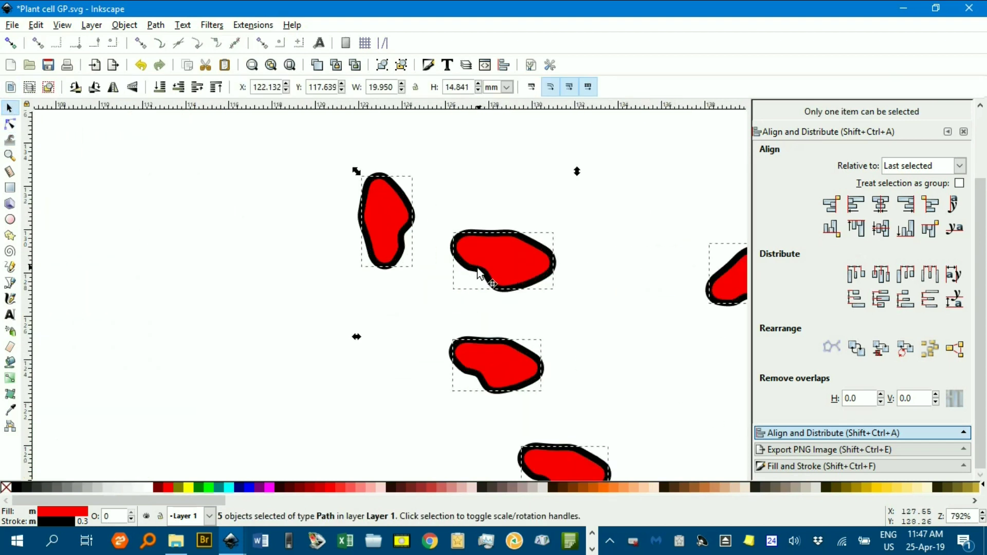
click(9, 141)
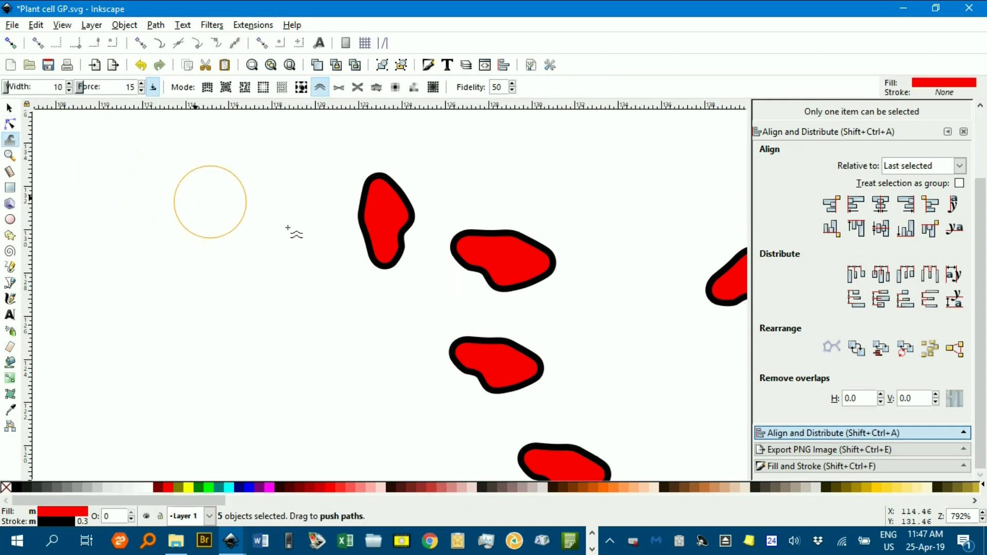
mouse_move(390, 260)
mouse_down()
mouse_move(389, 235)
mouse_move(406, 242)
mouse_up()
mouse_move(506, 363)
mouse_down()
mouse_move(463, 379)
mouse_move(471, 375)
mouse_up()
Push the outlines of the lowest and the farthest red shapes so that they differ from the others.
scroll(627, 413, down, 1)
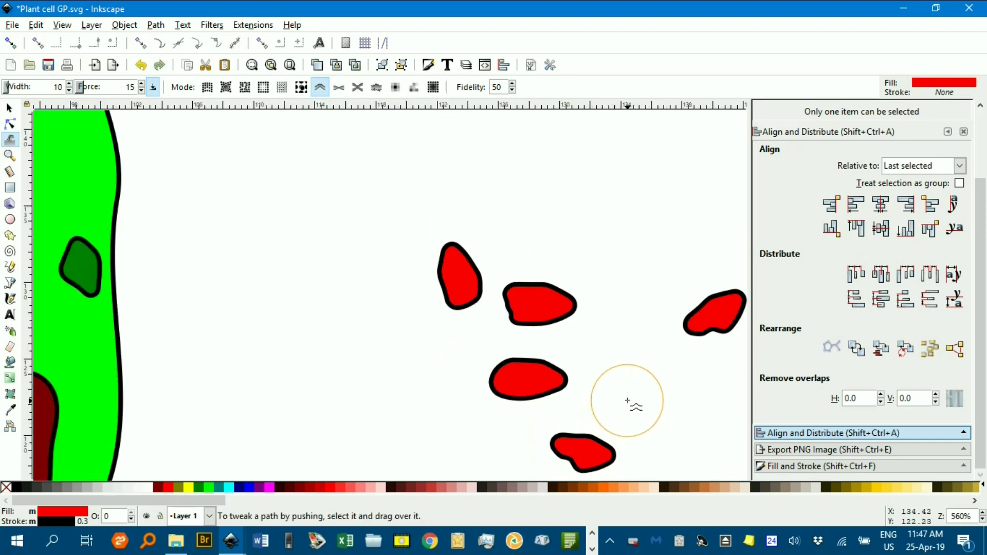
scroll(581, 404, down, 3)
scroll(581, 404, right, 3)
mouse_move(494, 408)
mouse_down()
mouse_move(529, 399)
mouse_move(525, 390)
mouse_up()
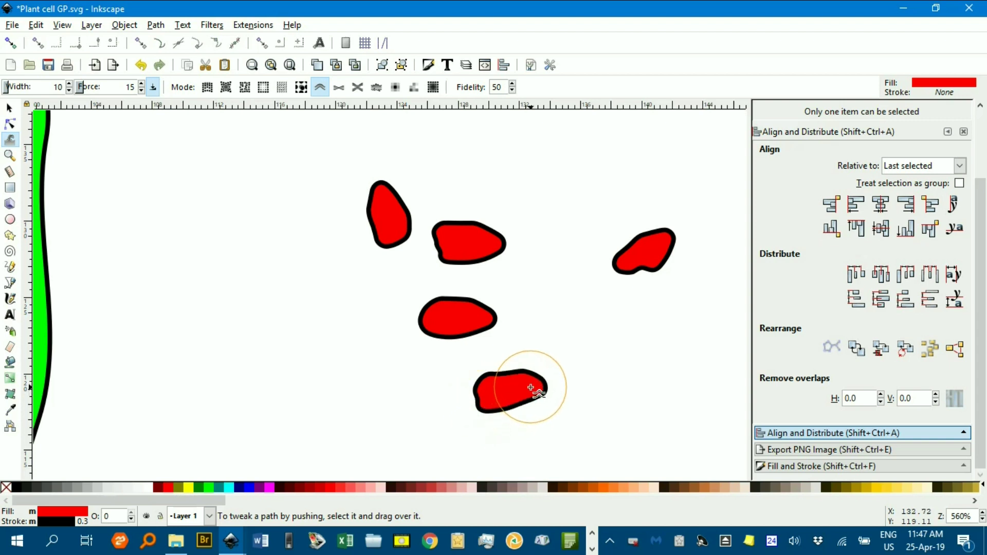
mouse_move(639, 299)
mouse_down()
mouse_move(661, 255)
mouse_move(643, 248)
mouse_move(654, 271)
mouse_move(646, 256)
mouse_up()
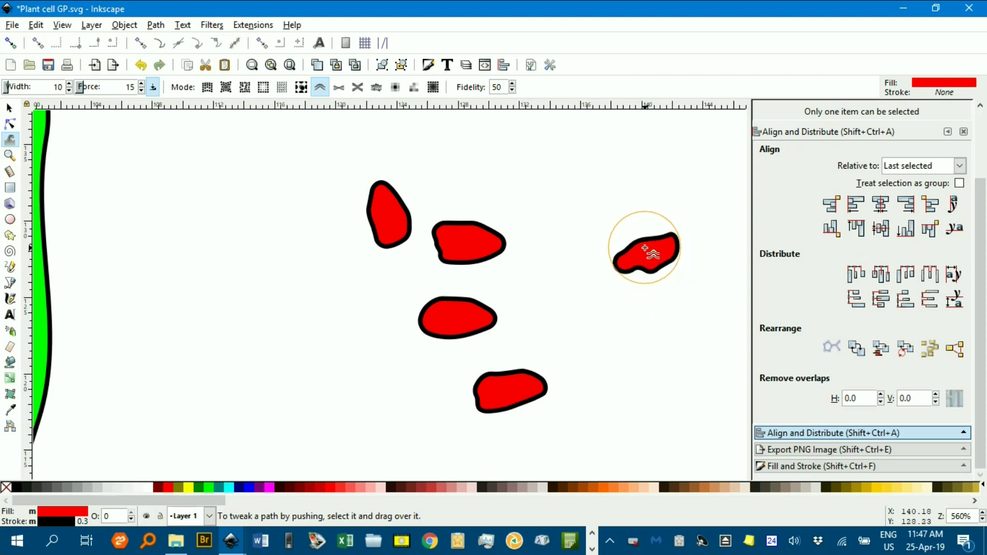
click(9, 108)
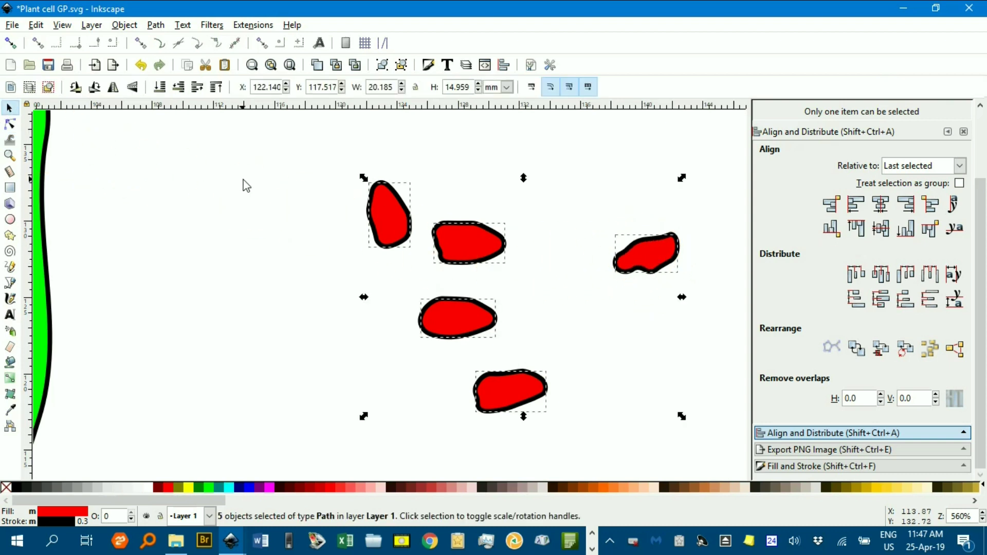
Shrink the five red shapes together to about 18.1 by 13.4 mm overall.
click(242, 185)
scroll(379, 220, down, 4)
drag(440, 242, 514, 261)
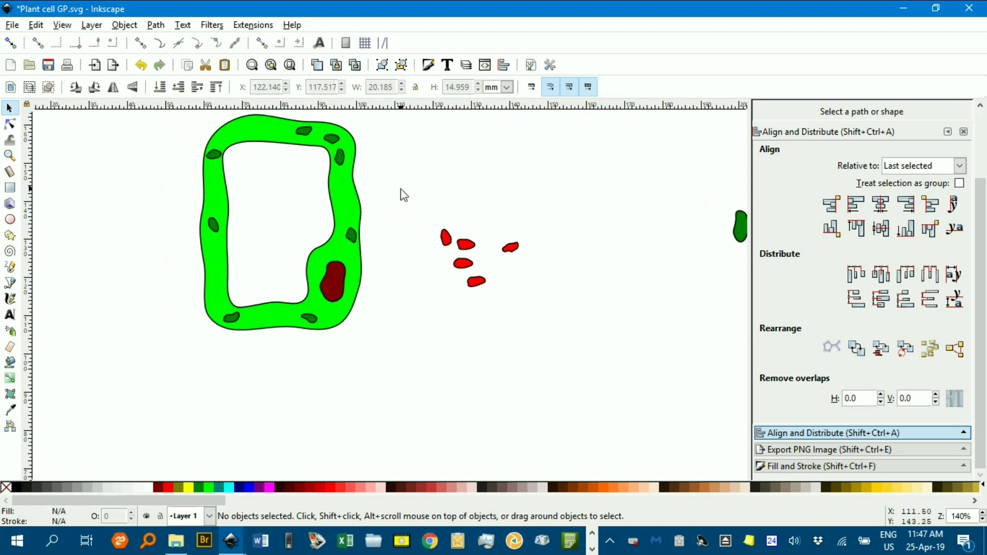
drag(396, 199, 596, 328)
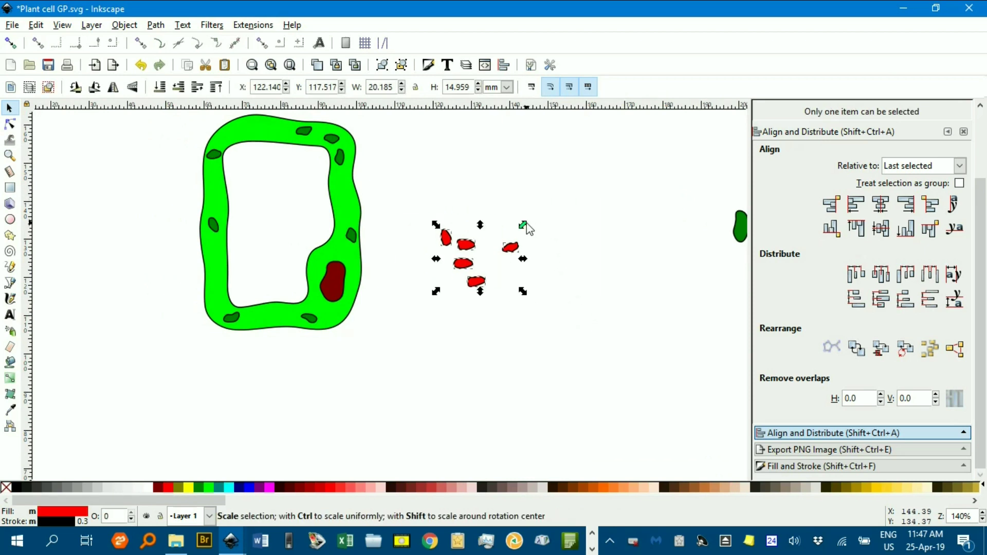
mouse_move(524, 225)
mouse_down()
mouse_move(544, 203)
mouse_move(526, 229)
mouse_up()
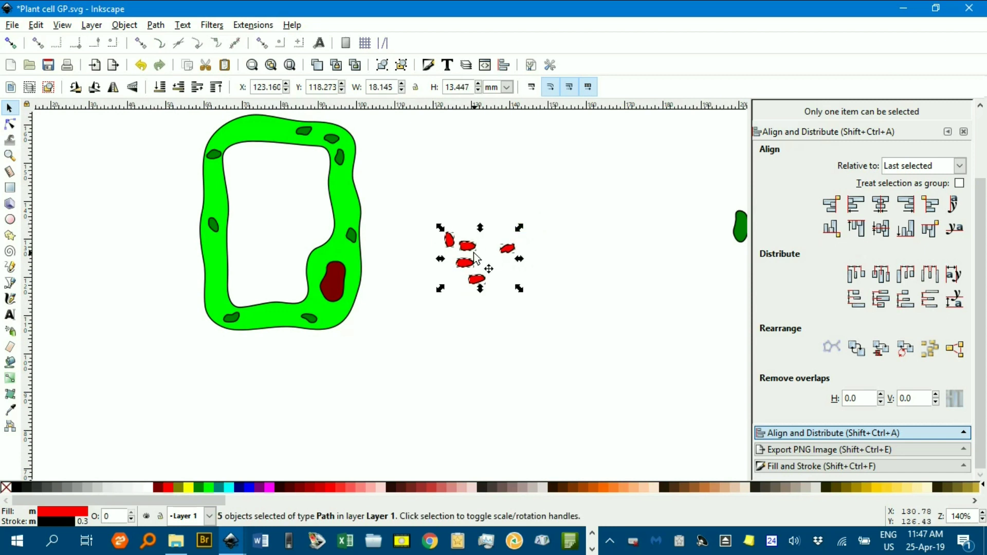
Place three of the red shapes in the green cytoplasm ring, on its right side, its upper edge and its lower edge.
scroll(478, 256, up, 1)
drag(547, 287, 393, 238)
click(516, 207)
drag(537, 232, 269, 135)
drag(606, 238, 313, 402)
click(514, 315)
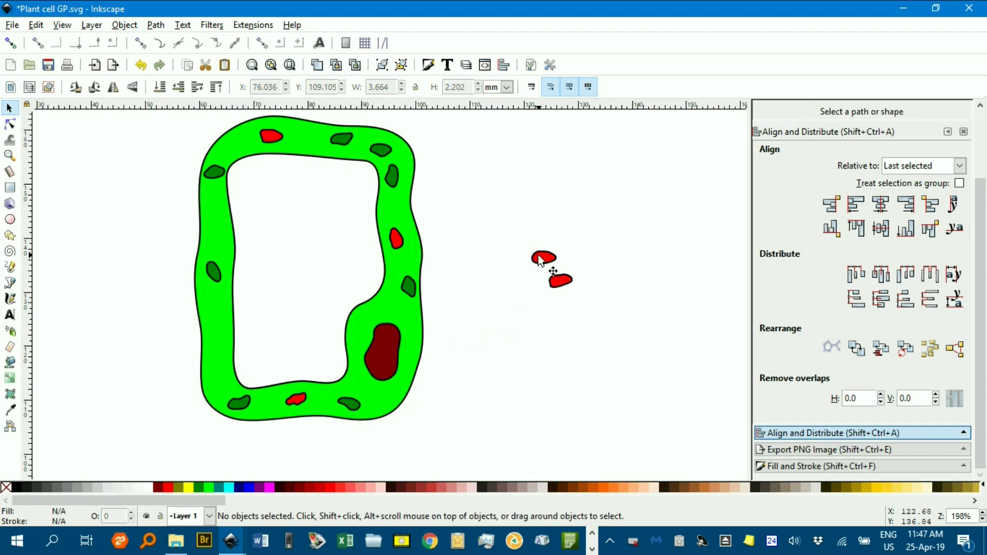
Place the last two red shapes in the ring's left side, above and below the dark green chloroplast.
drag(538, 257, 248, 256)
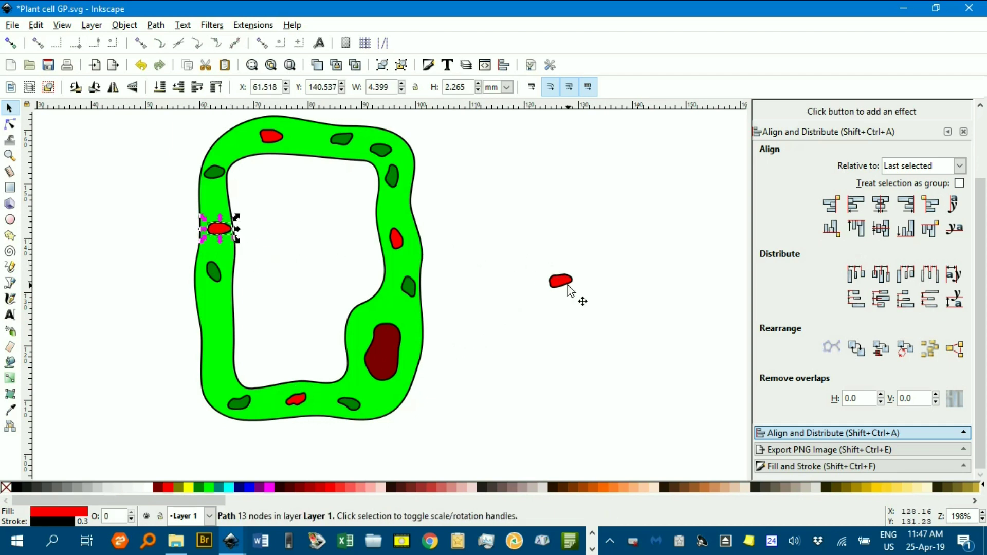
drag(569, 291, 323, 366)
drag(208, 354, 215, 326)
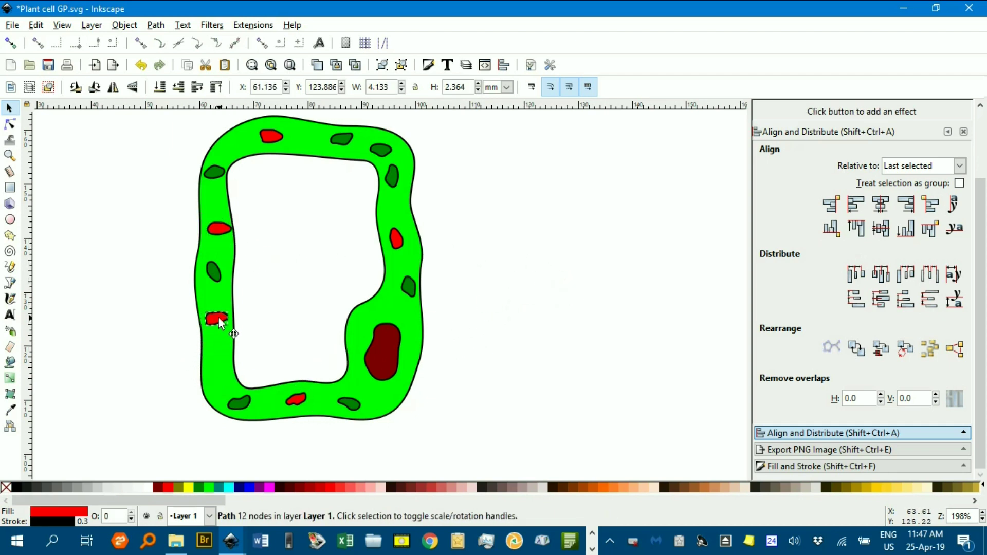
Rotate the lower red shape in the ring's left side to a steep upright slant.
scroll(216, 321, up, 3)
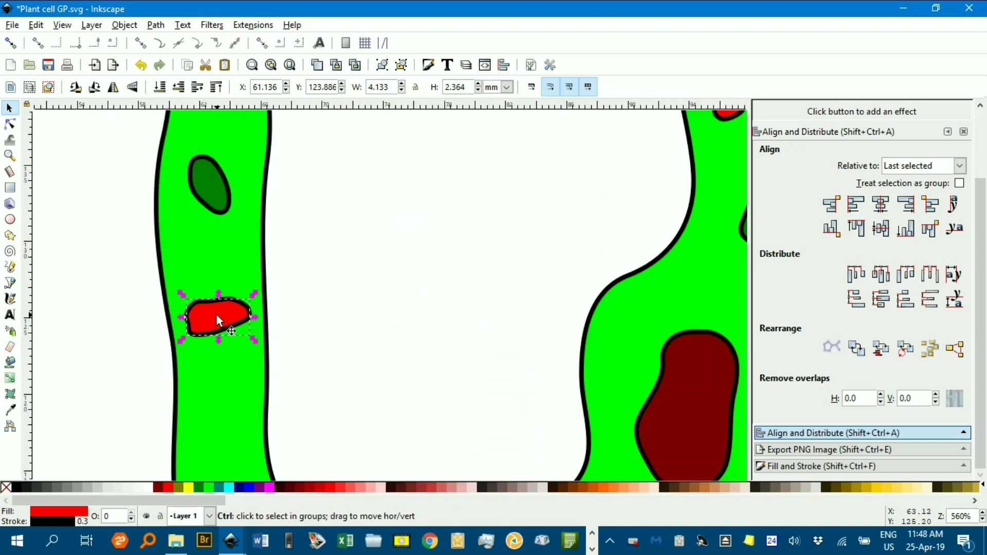
click(257, 303)
drag(254, 296, 226, 288)
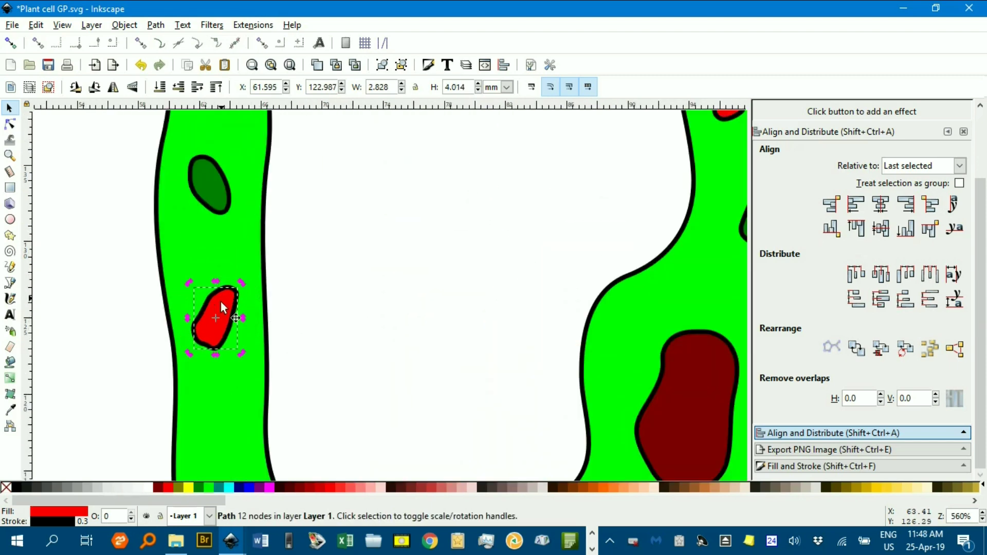
click(397, 292)
ctrl+scroll(397, 292, down, 3)
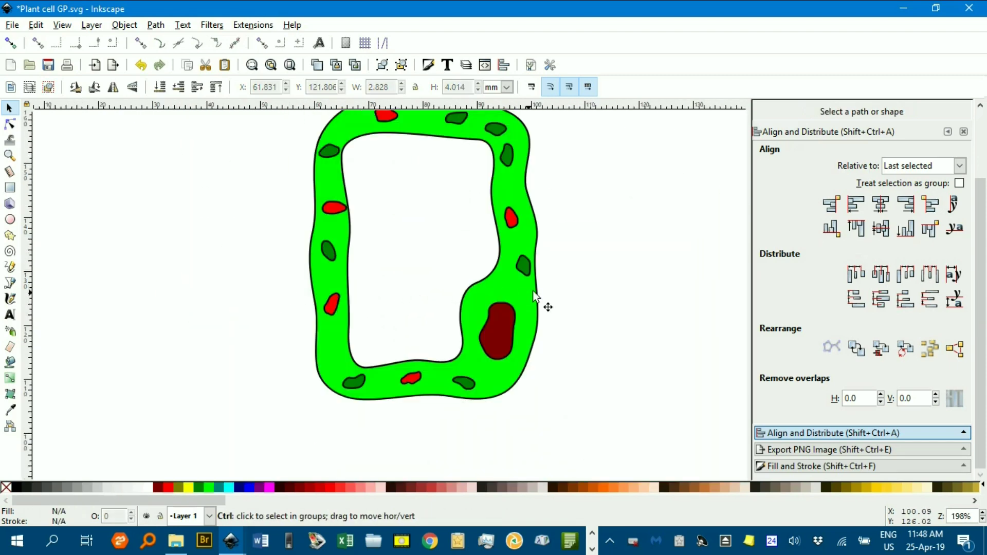
drag(628, 288, 610, 333)
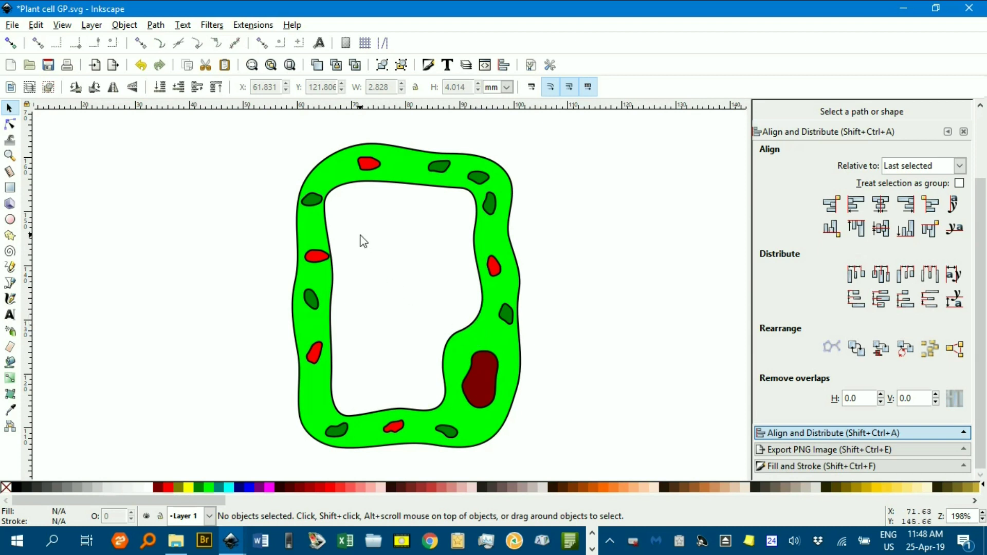
Try a cyan fill on the cytoplasm ring and switch it back to bright green.
click(401, 170)
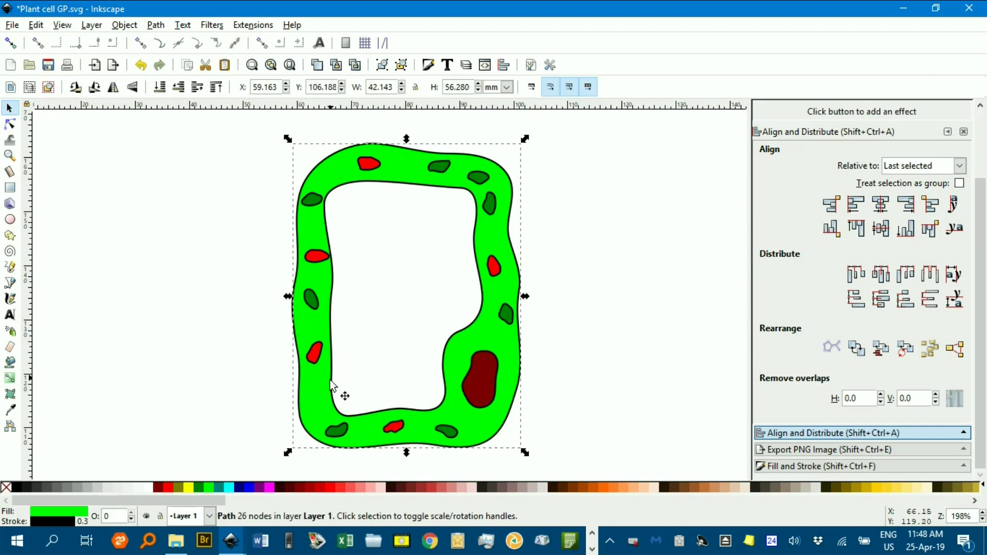
click(231, 489)
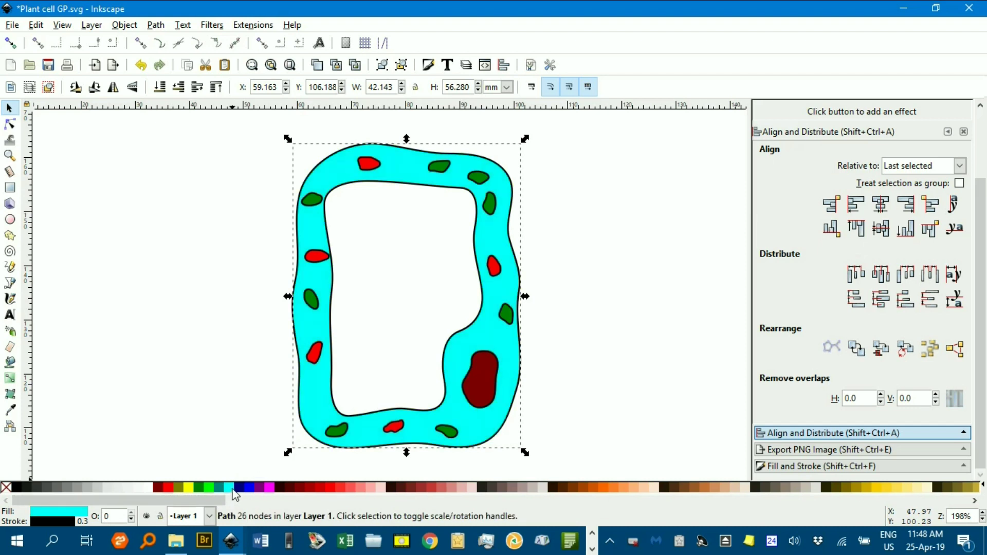
click(210, 488)
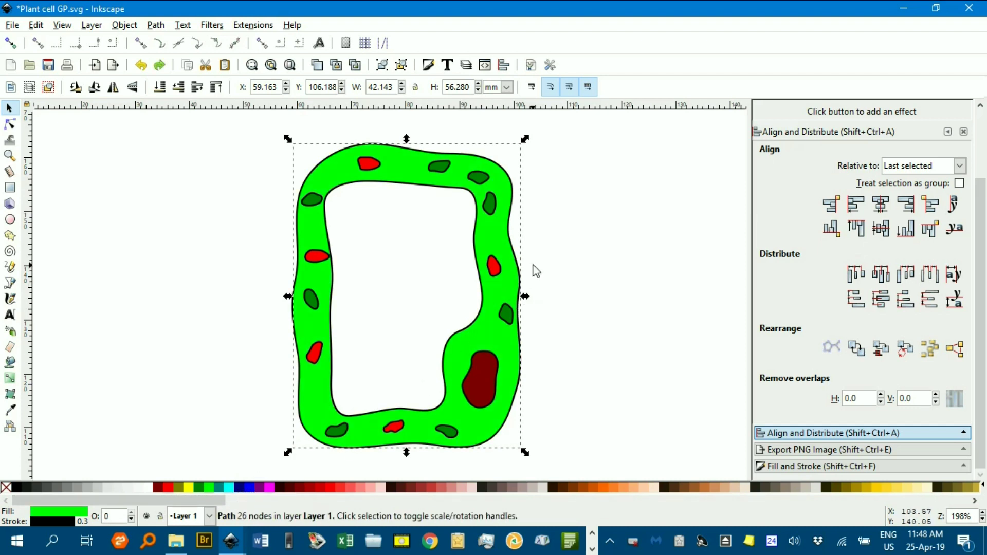
Duplicate the green cytoplasm ring and place the copy beside the cell, to its right.
drag(587, 242, 397, 223)
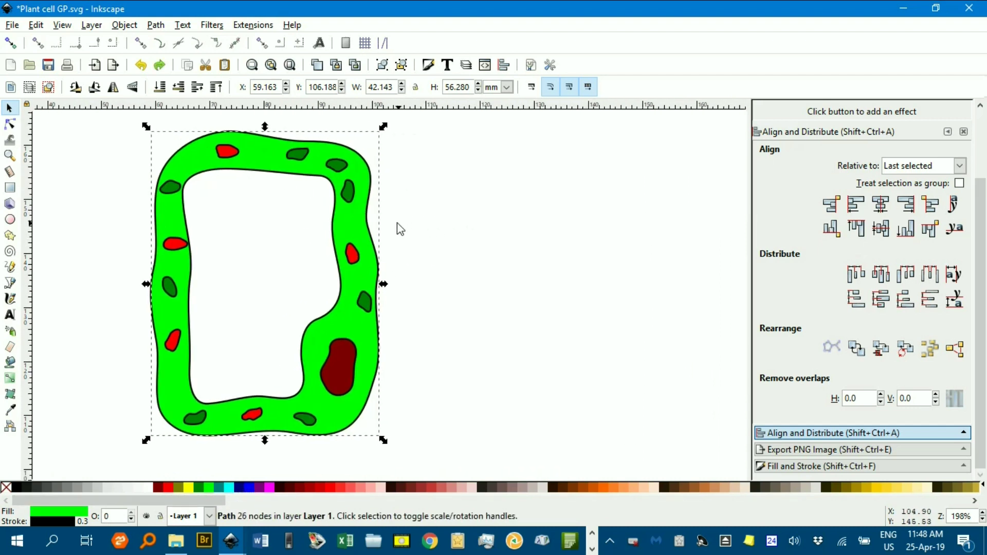
click(379, 246)
click(346, 228)
key(ctrl+d)
drag(348, 229, 651, 229)
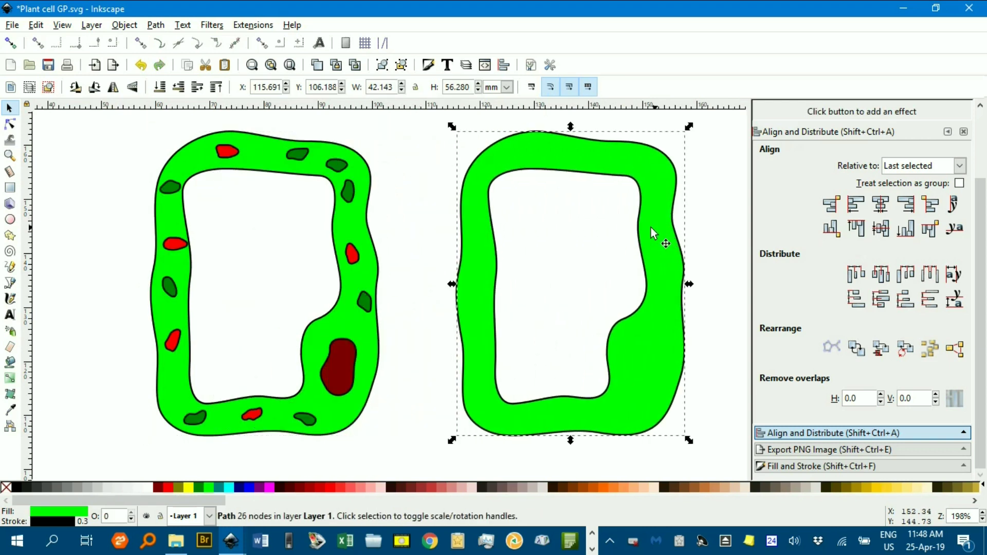
Break the copied ring apart into its outer and inner outlines and clear the selection.
click(157, 26)
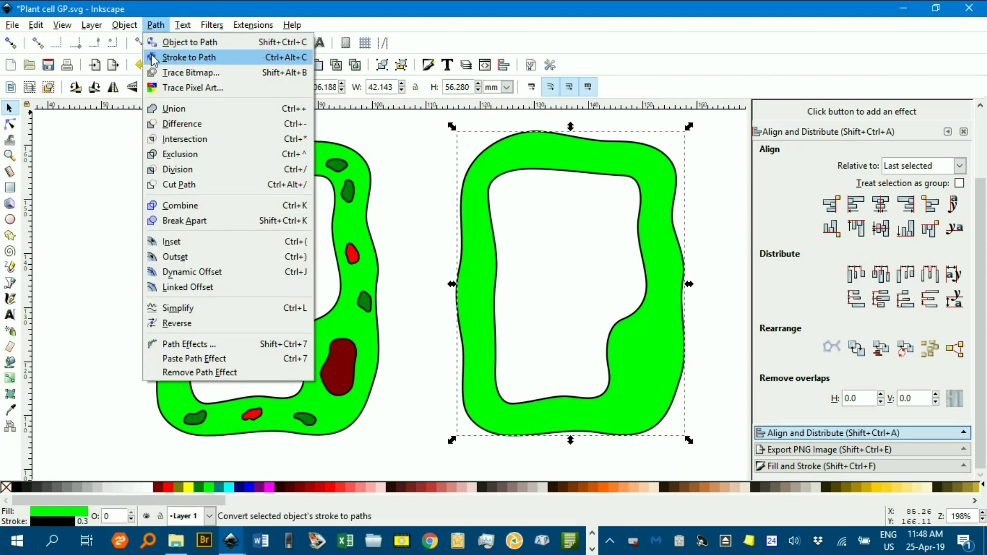
click(191, 221)
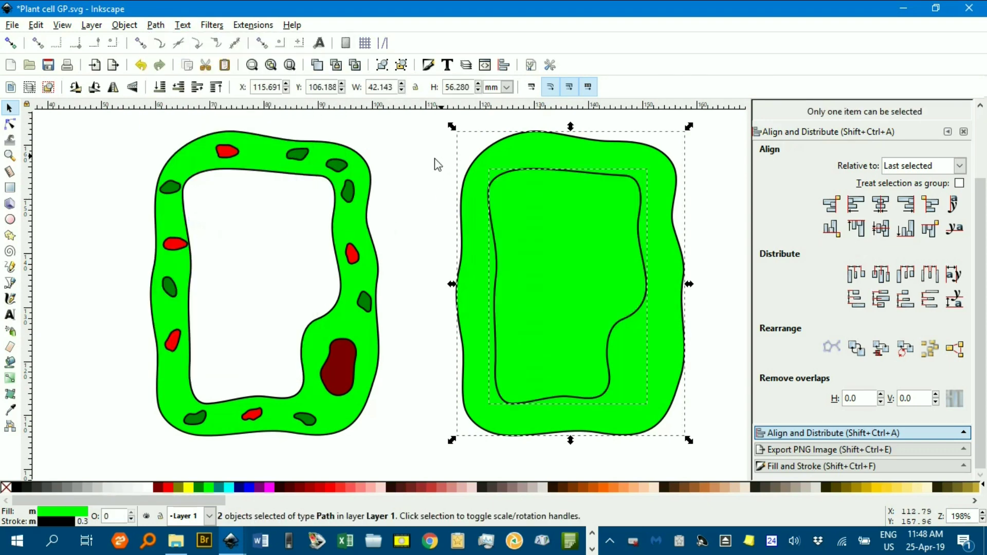
click(446, 171)
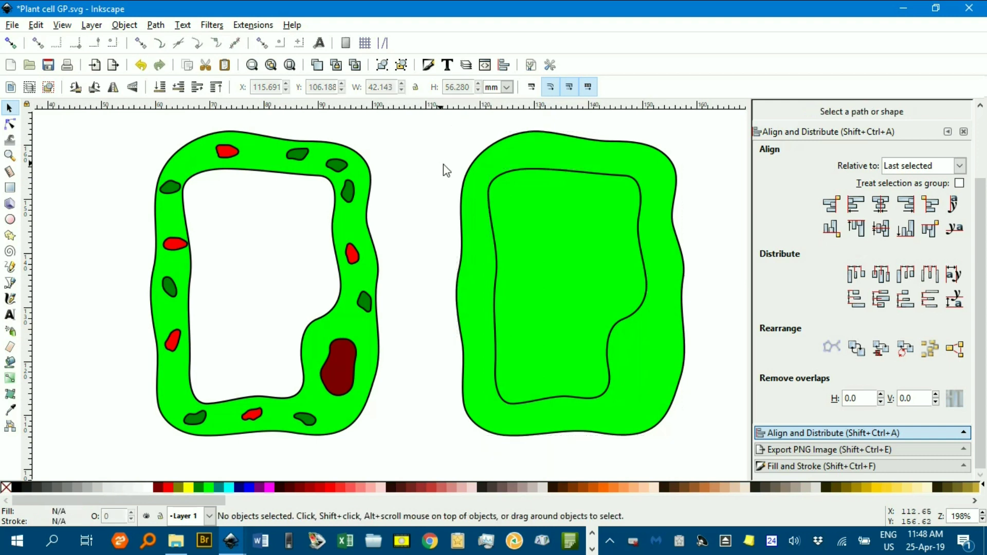
Enable snapping, fit the separated inner shape into the original ring's opening and fill it with yellow.
click(541, 173)
drag(541, 174, 261, 208)
click(10, 43)
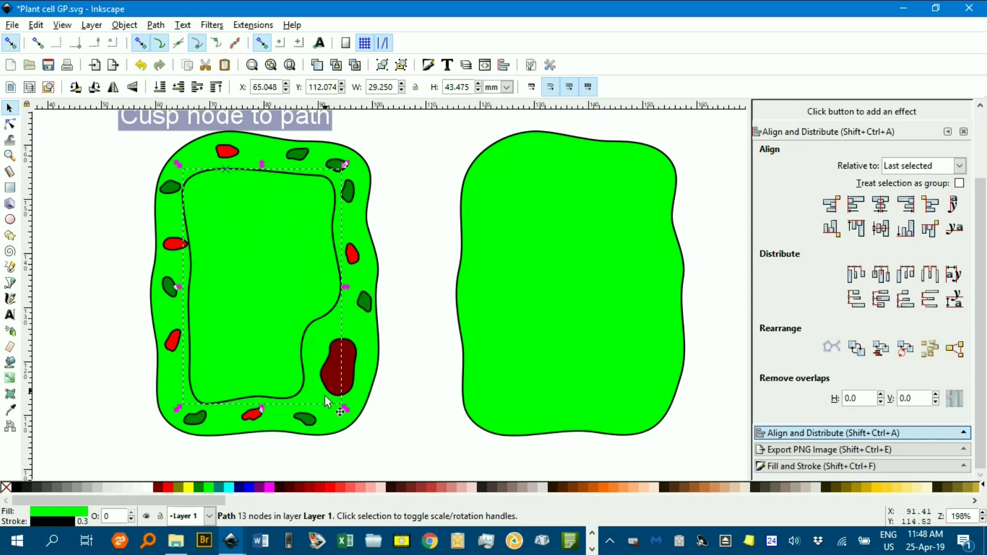
click(185, 489)
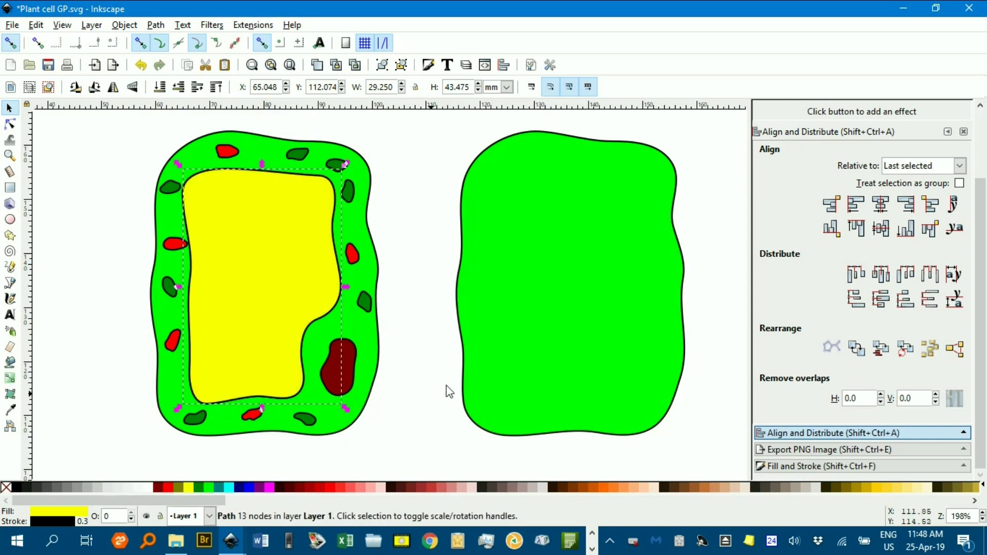
Delete the leftover outer green shape beside the cell.
ctrl+scroll(573, 323, down, 3)
click(574, 312)
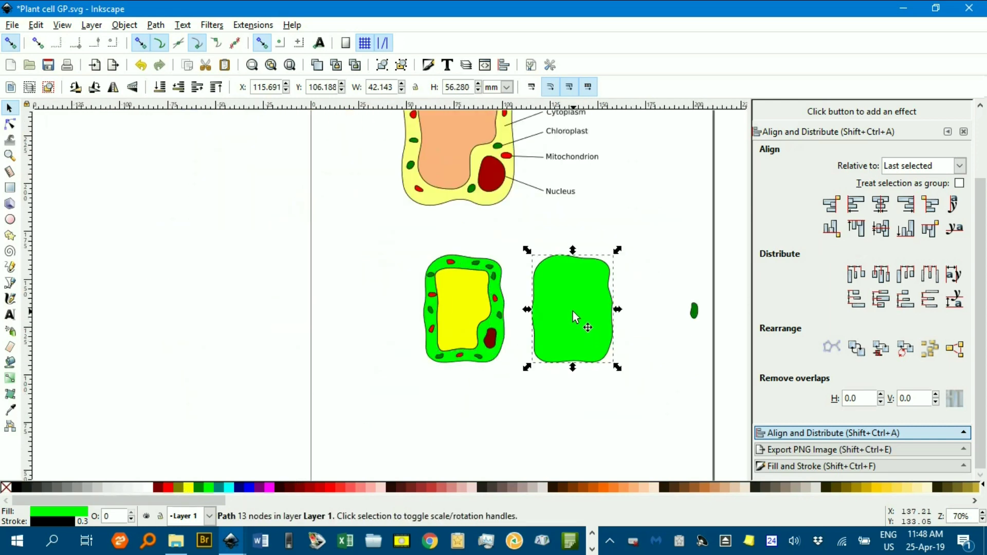
key(Delete)
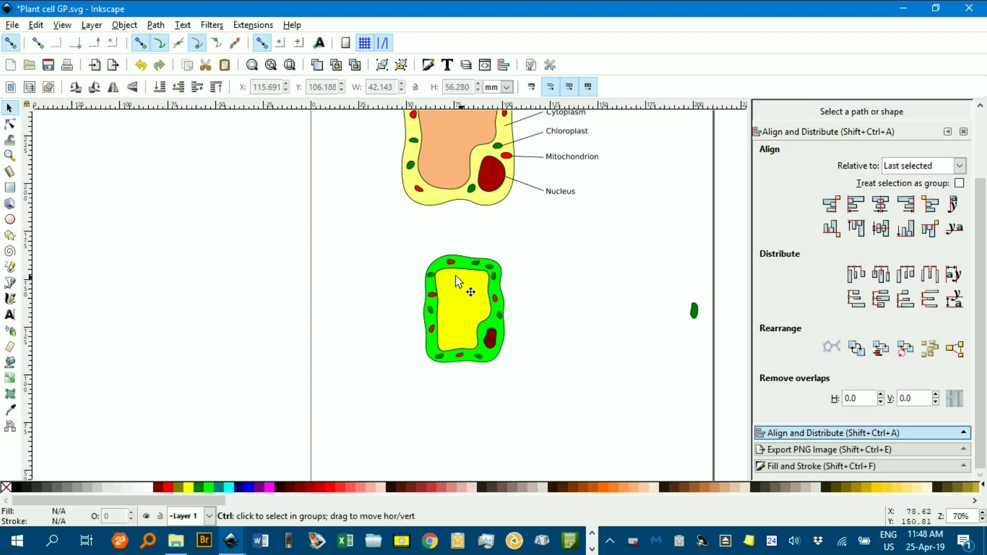
Delete the stray dark green chloroplast lying near the page's right edge.
drag(669, 274, 711, 345)
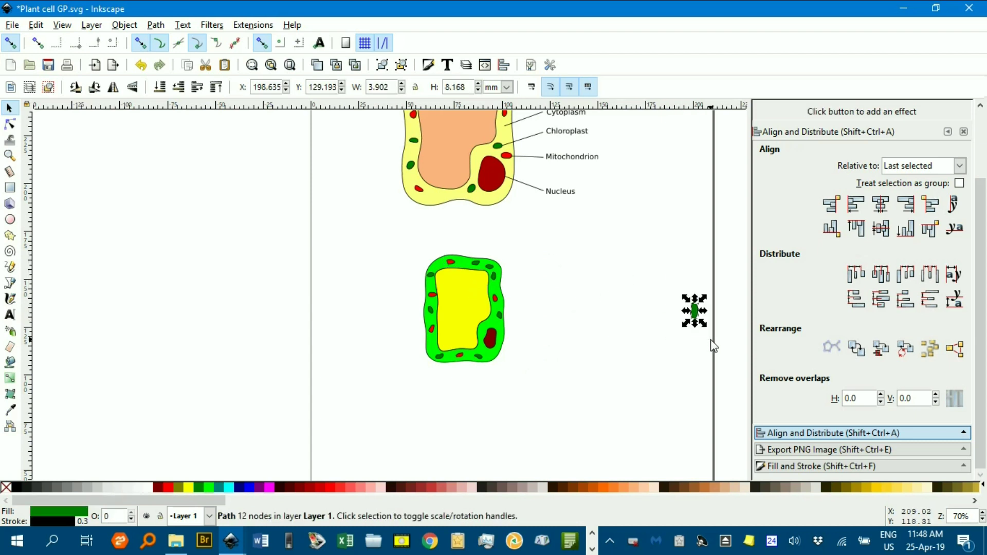
key(Delete)
Enlarge the whole cell with its organelles proportionally to about 64 by 86 mm, shift it slightly down and right, and deselect it.
scroll(591, 304, up, 1)
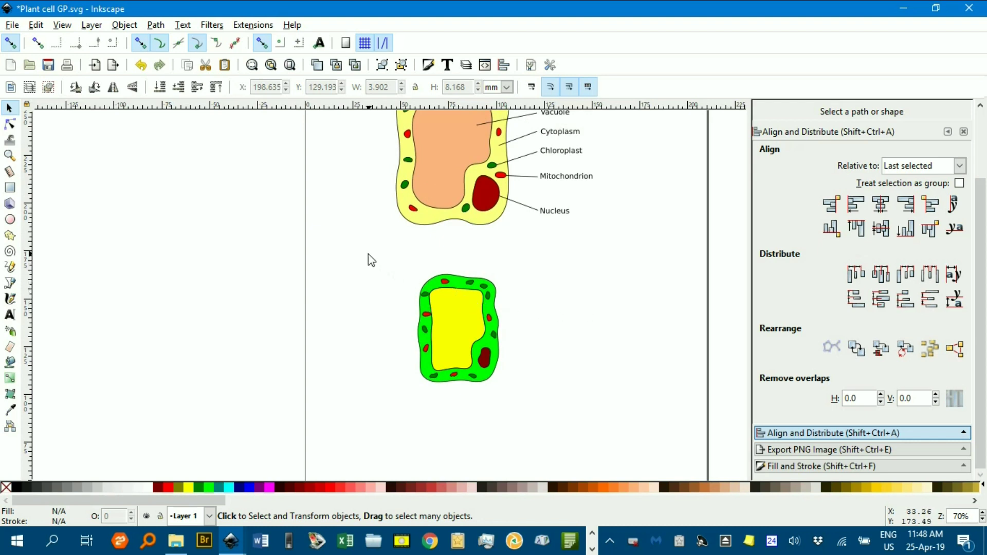
drag(364, 252, 574, 452)
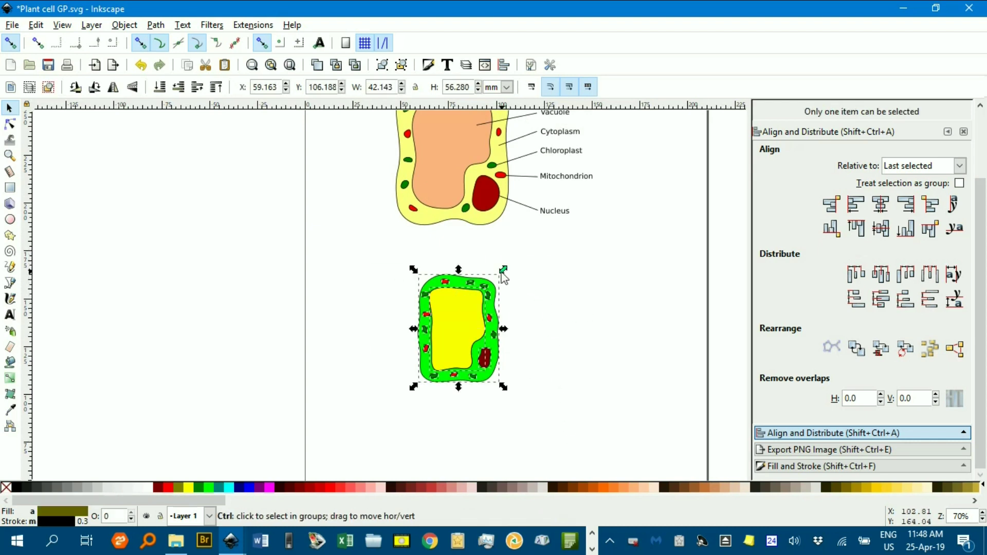
drag(504, 270, 556, 251)
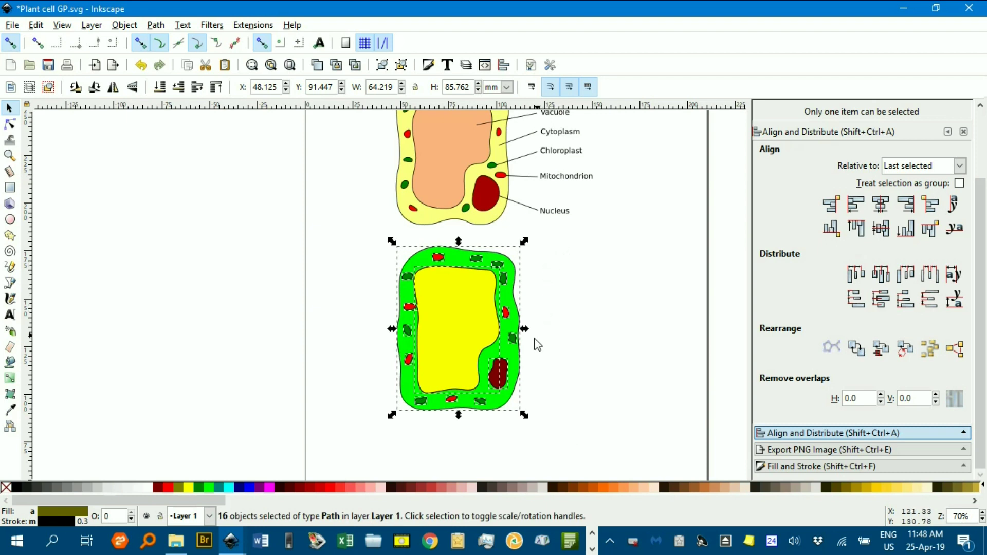
drag(510, 358, 514, 378)
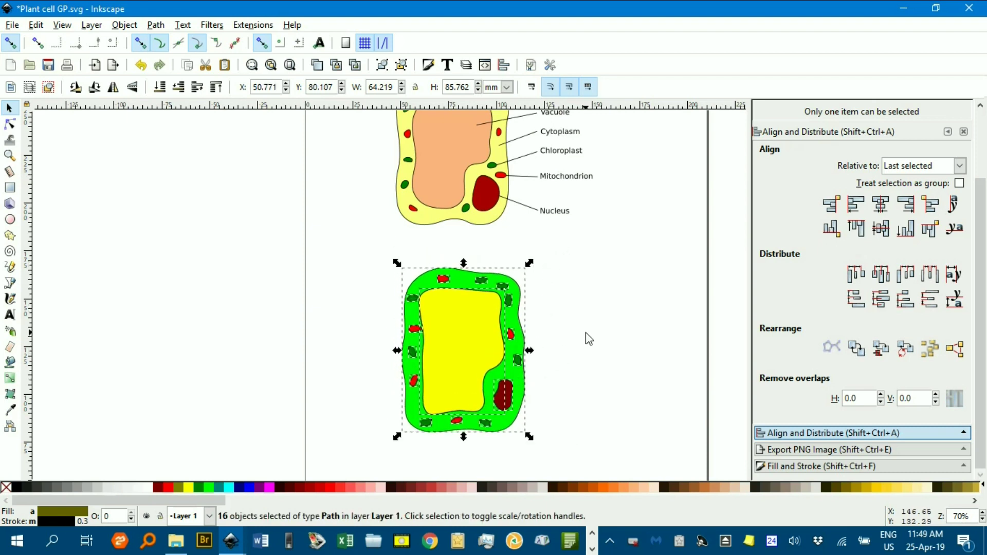
click(566, 315)
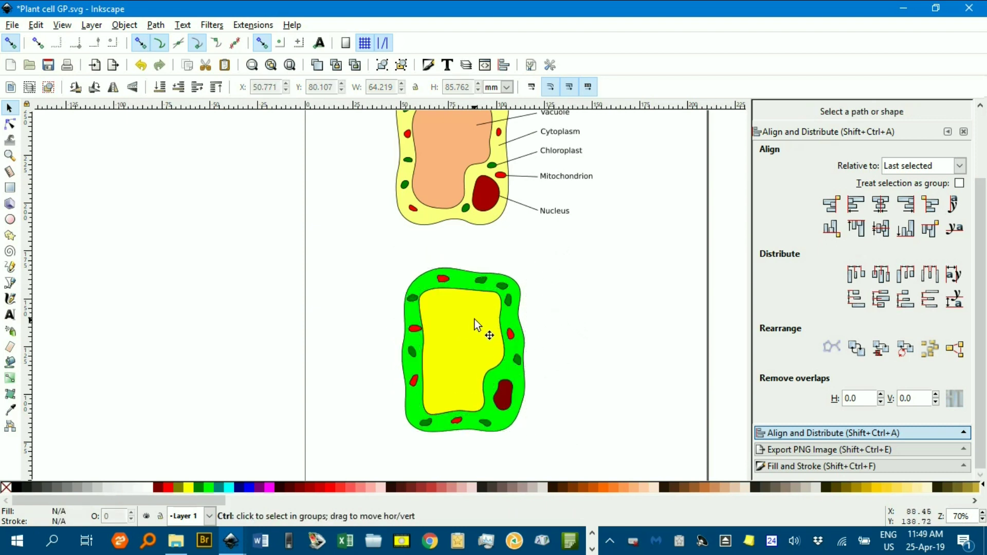
Lighten the vacuole's yellow fill by raising its HSL lightness to 187.
scroll(509, 307, down, 2)
scroll(439, 289, up, 2)
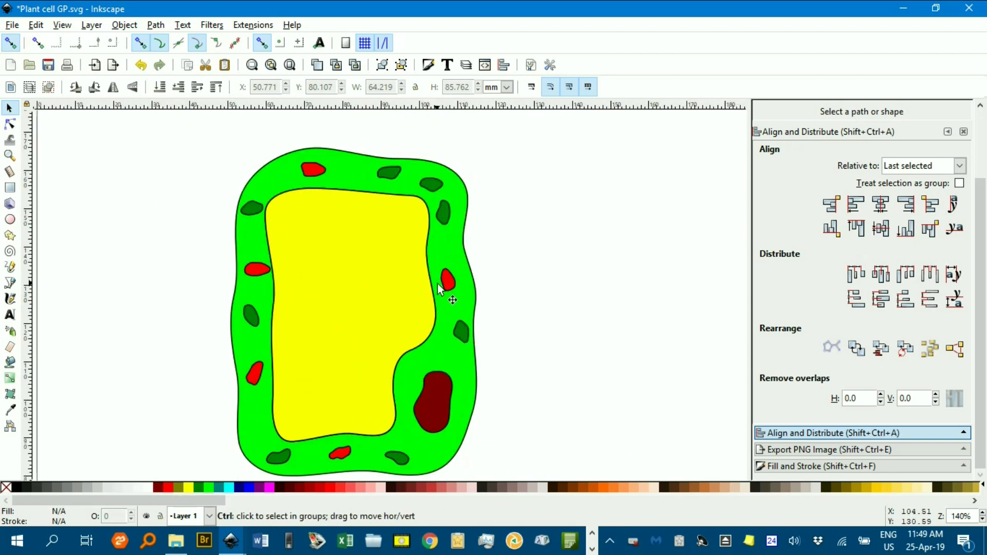
click(353, 276)
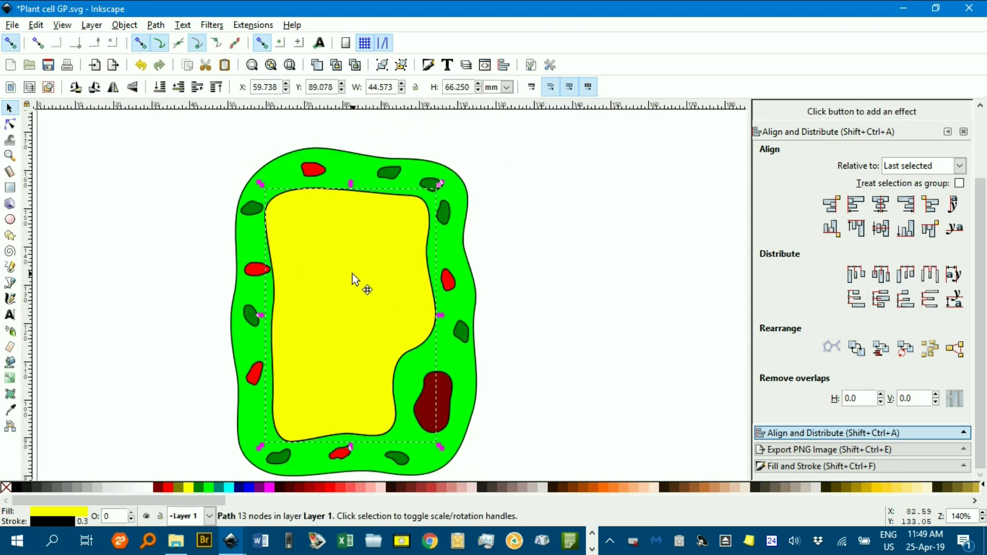
click(807, 466)
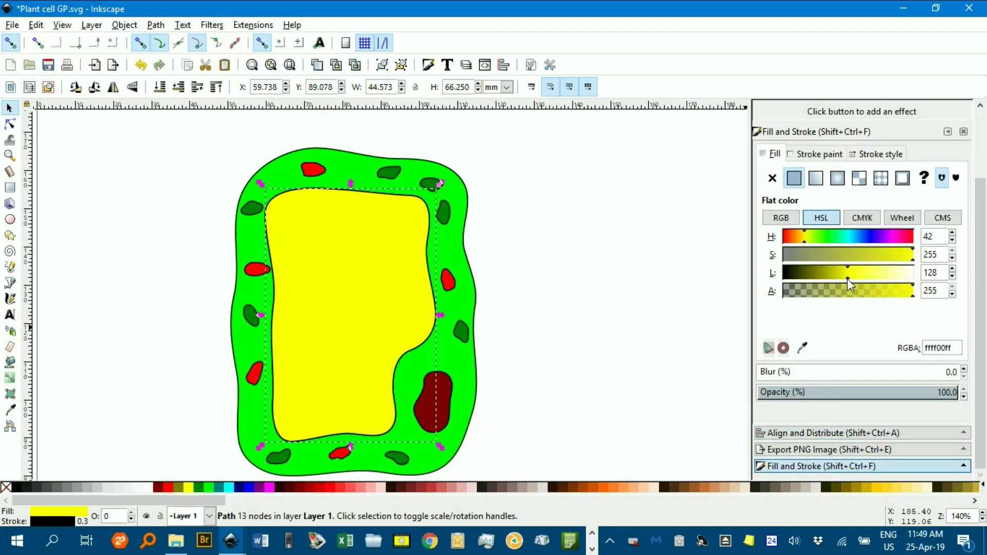
click(847, 277)
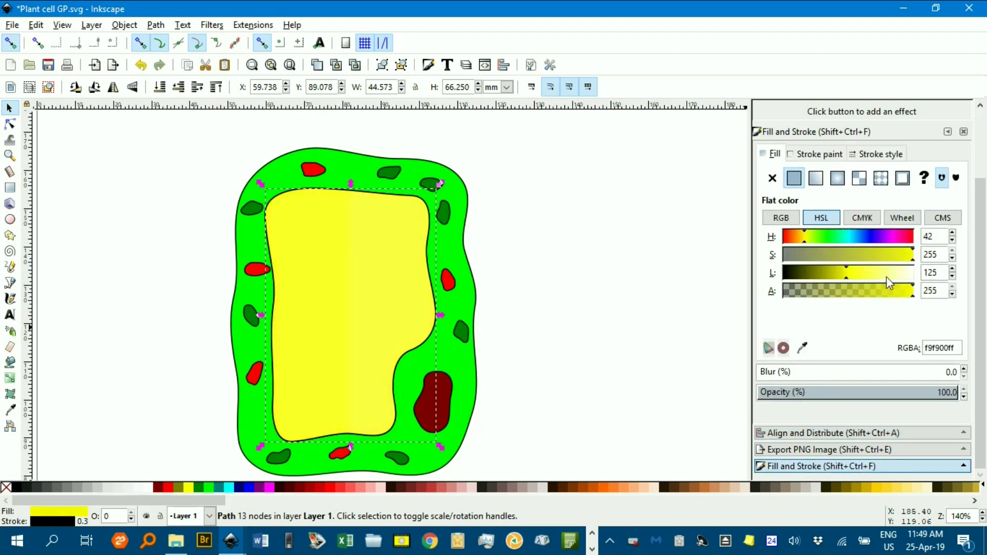
mouse_move(887, 277)
mouse_down()
mouse_move(903, 281)
mouse_move(879, 285)
mouse_up()
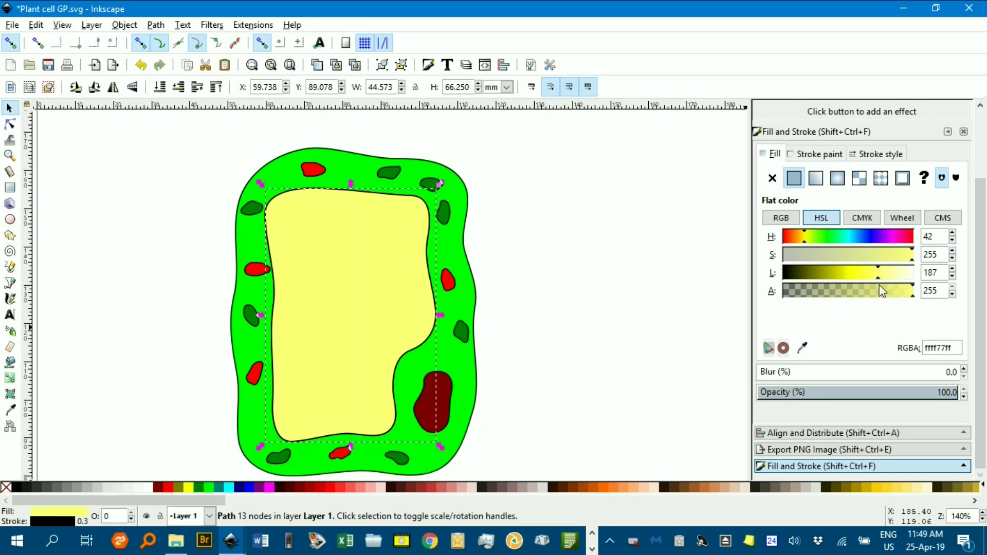
Lighten the cytoplasm ring's green fill to an HSL lightness of 197 and clear the selection.
click(451, 359)
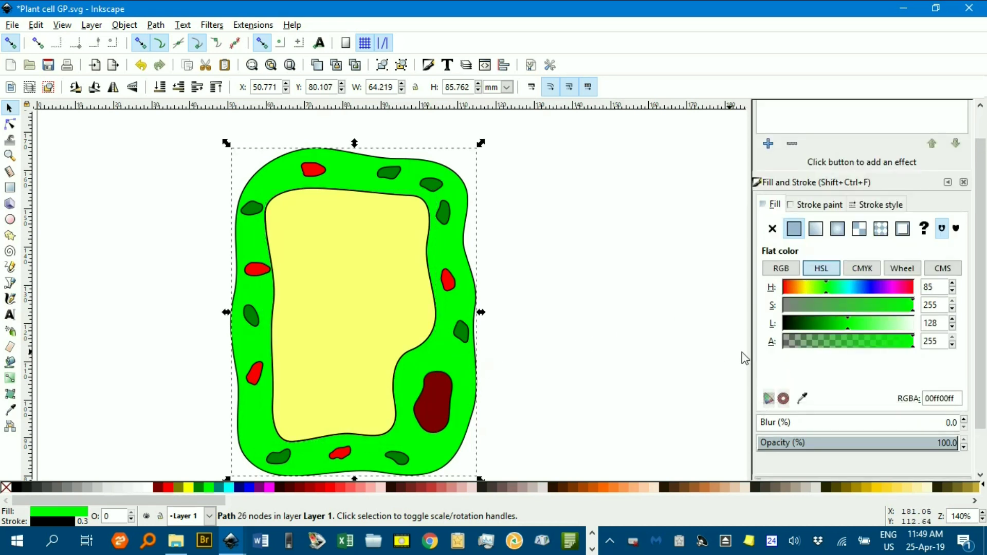
drag(848, 330, 884, 329)
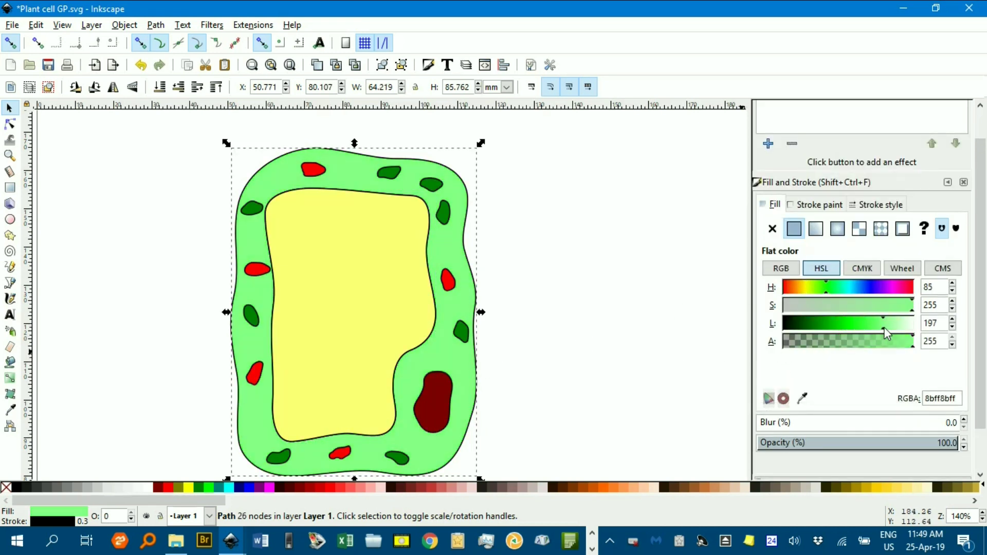
click(636, 329)
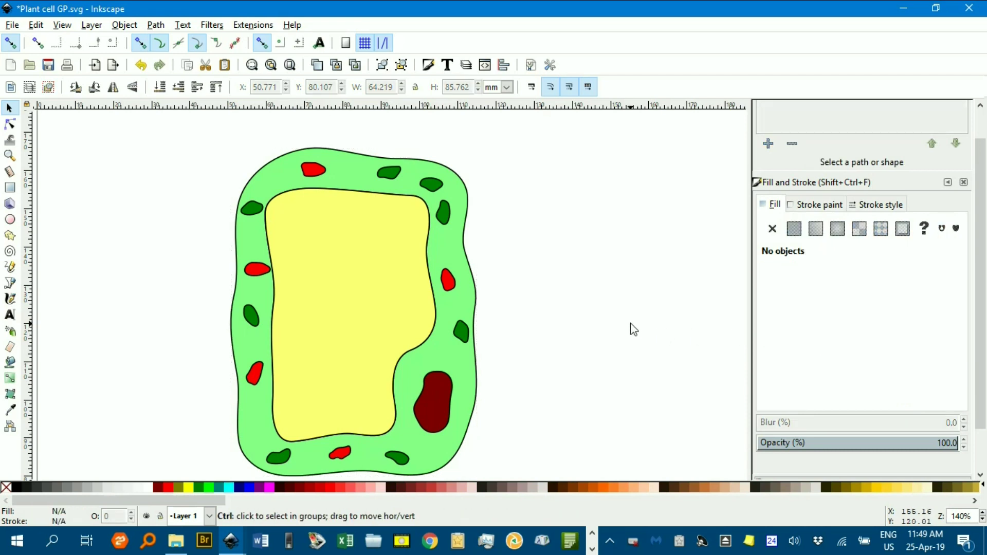
Add a text label reading "Cell wall" to the right of the cell's upper half.
scroll(631, 332, down, 2)
drag(605, 322, 544, 309)
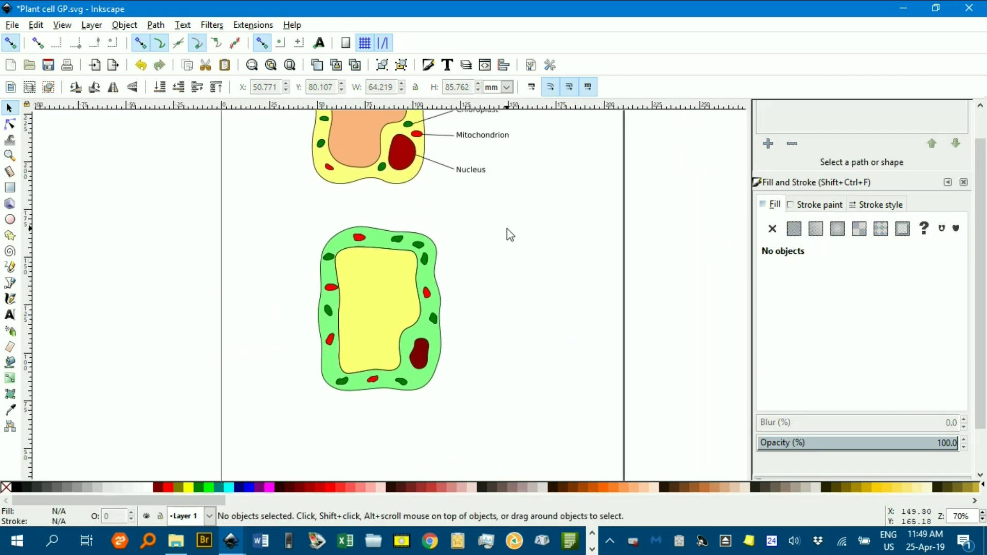
drag(507, 234, 487, 260)
scroll(463, 276, down, 5)
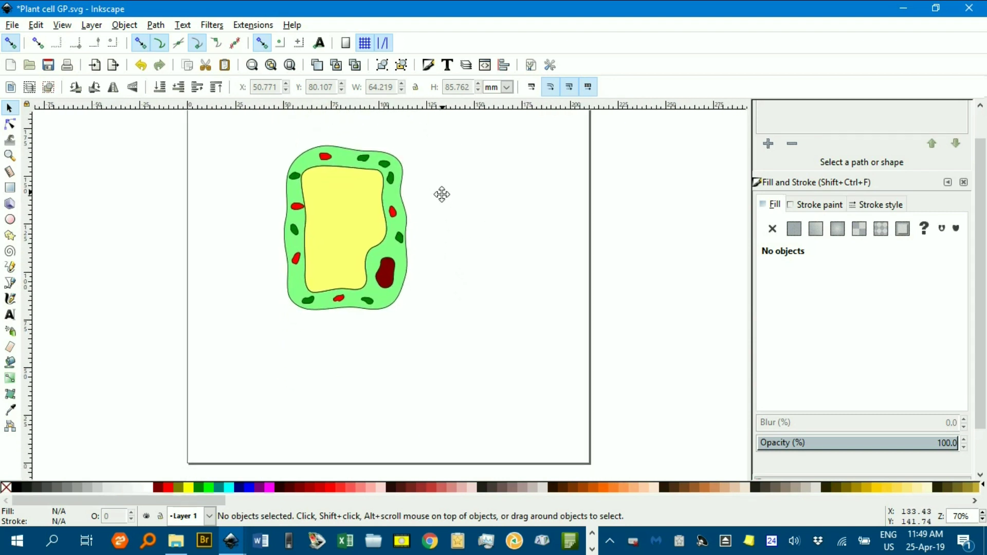
ctrl+scroll(363, 248, up, 2)
drag(358, 273, 355, 327)
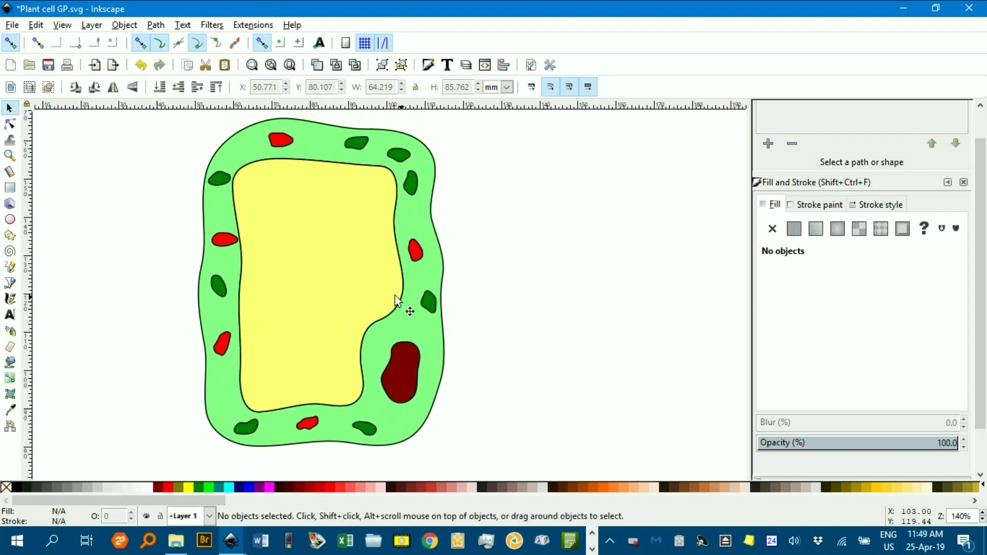
key(t)
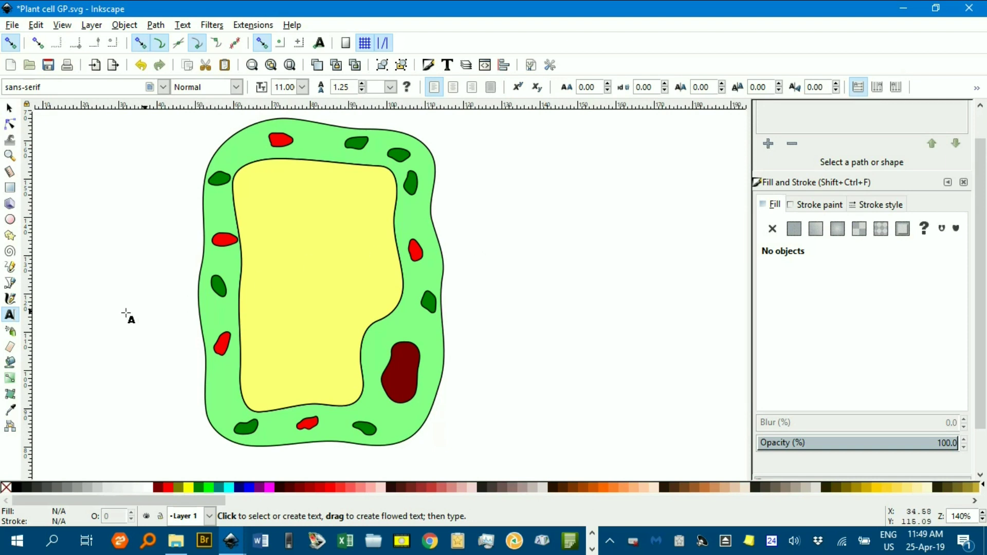
click(496, 223)
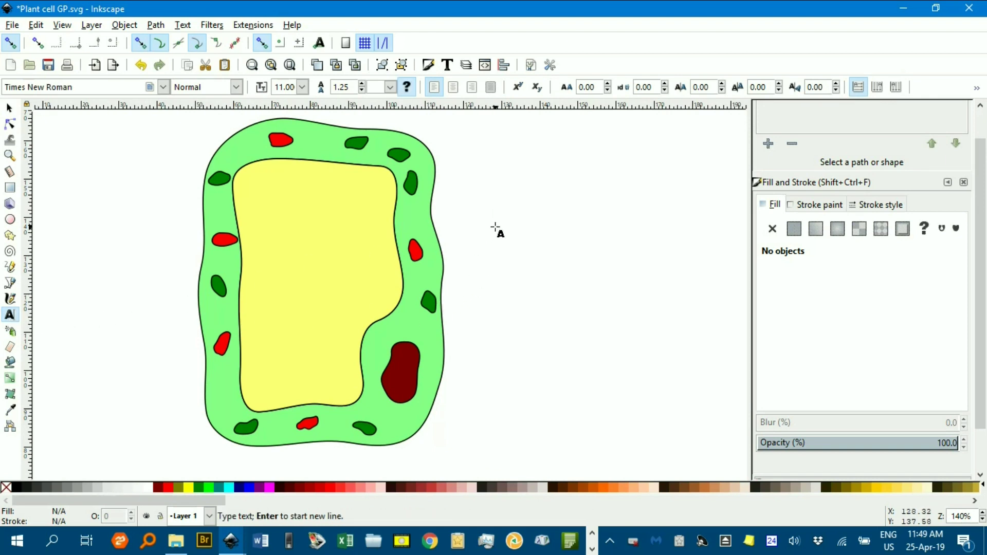
text(Cell wall)
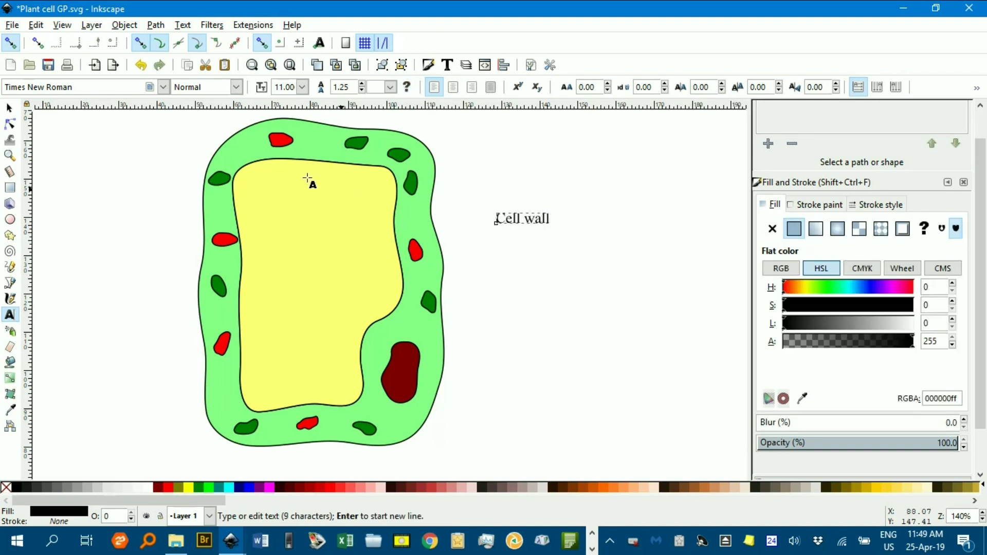
Set the "Cell wall" label's font to sans-serif and move the label up and closer to the cell.
click(164, 87)
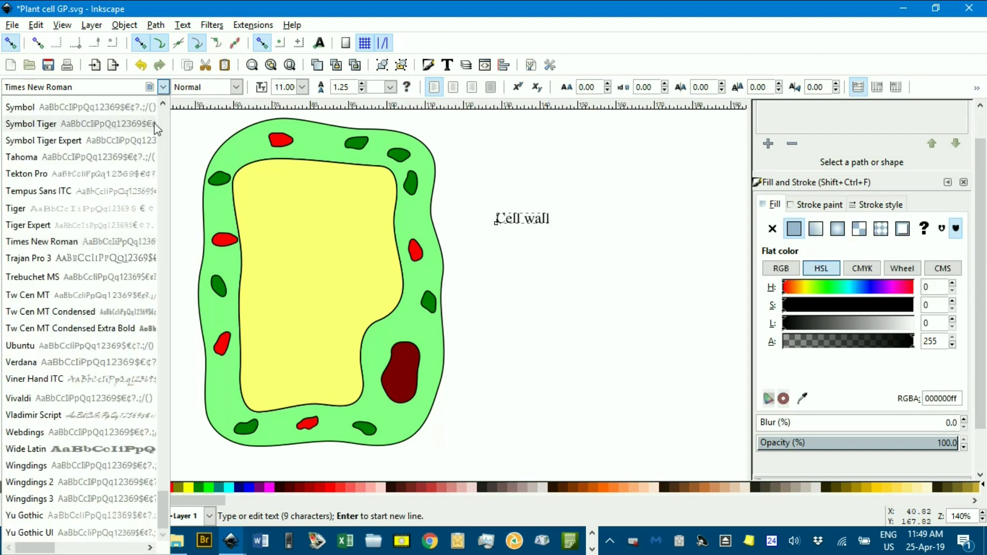
drag(162, 499, 164, 110)
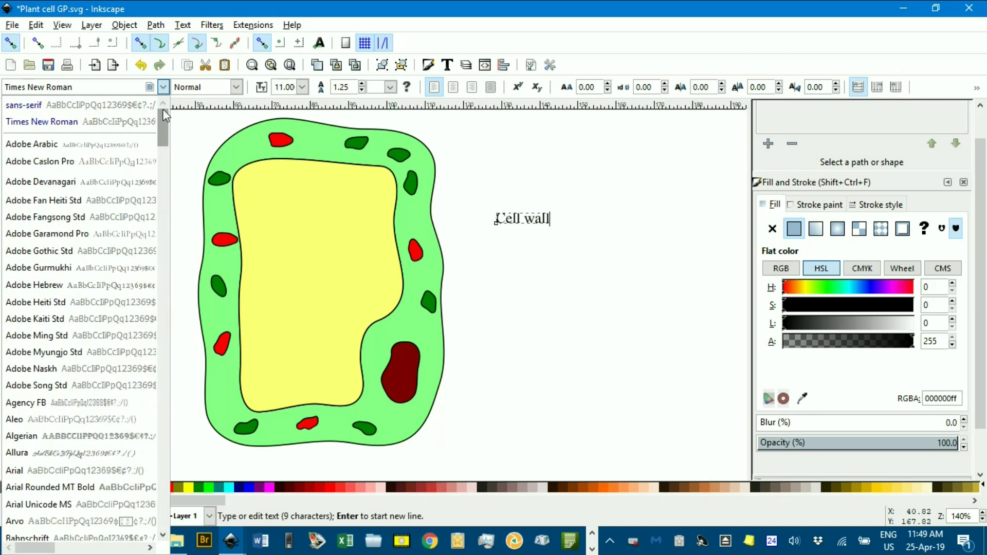
click(79, 106)
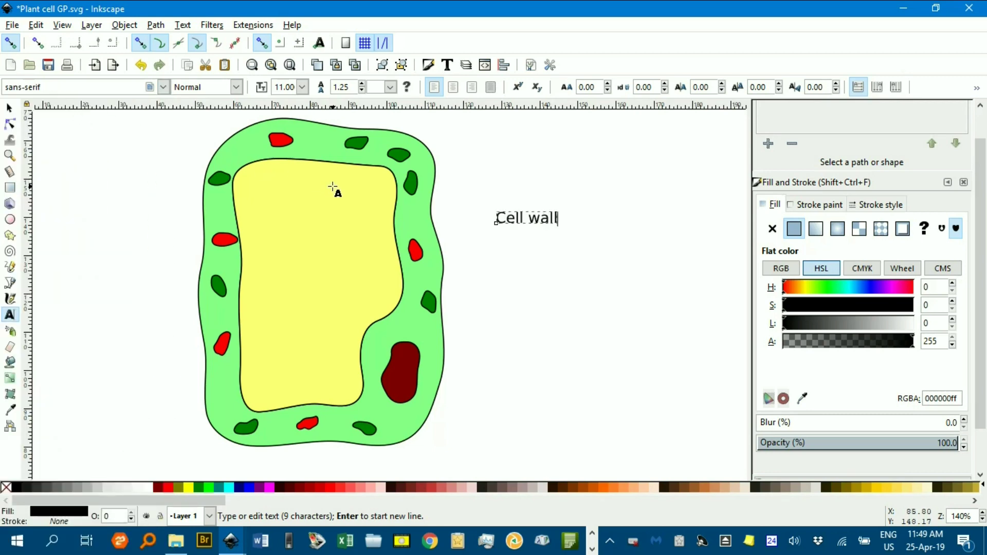
click(9, 109)
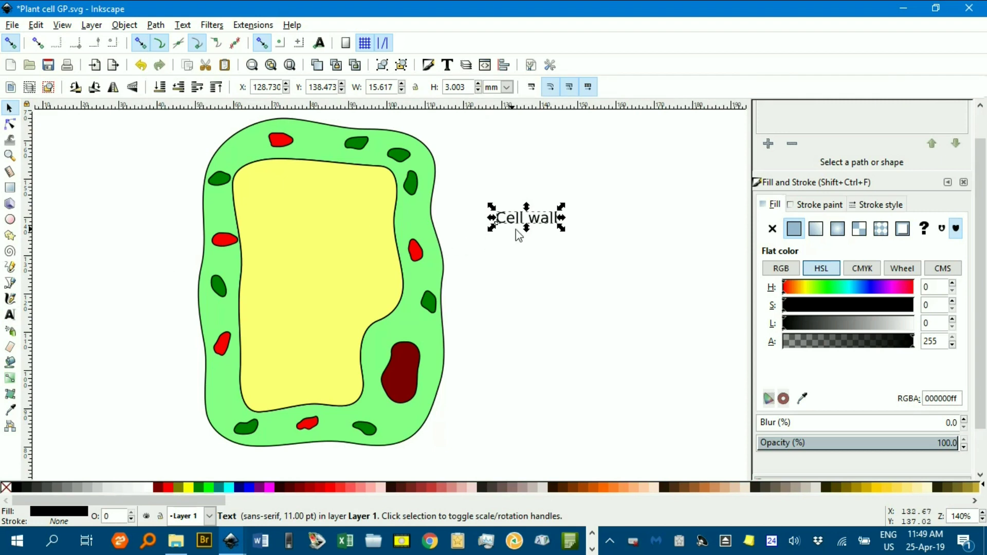
drag(523, 230, 482, 212)
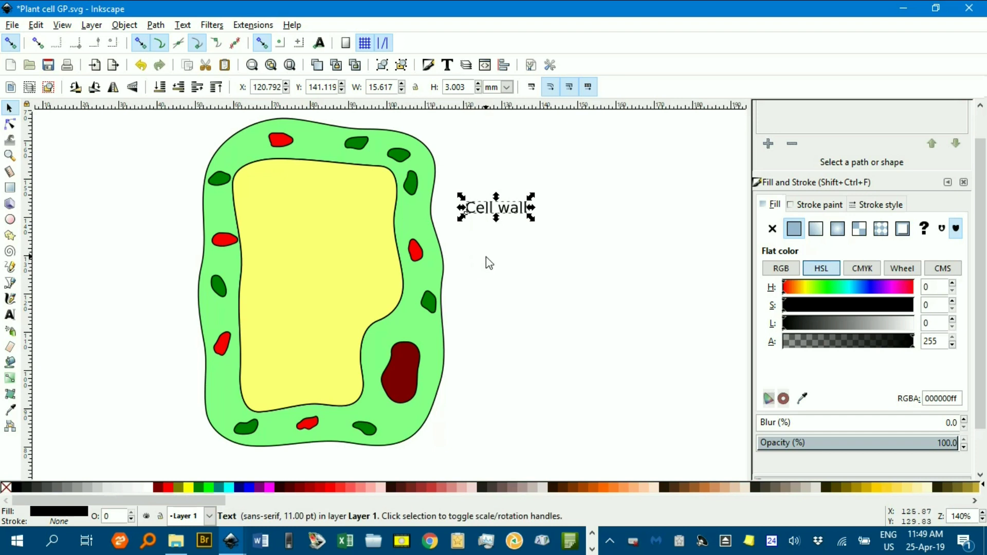
Paste four copies of the "Cell wall" label at different heights below the original, beside the cell.
key(ctrl+v)
key(ctrl+v)
key(ctrl+v)
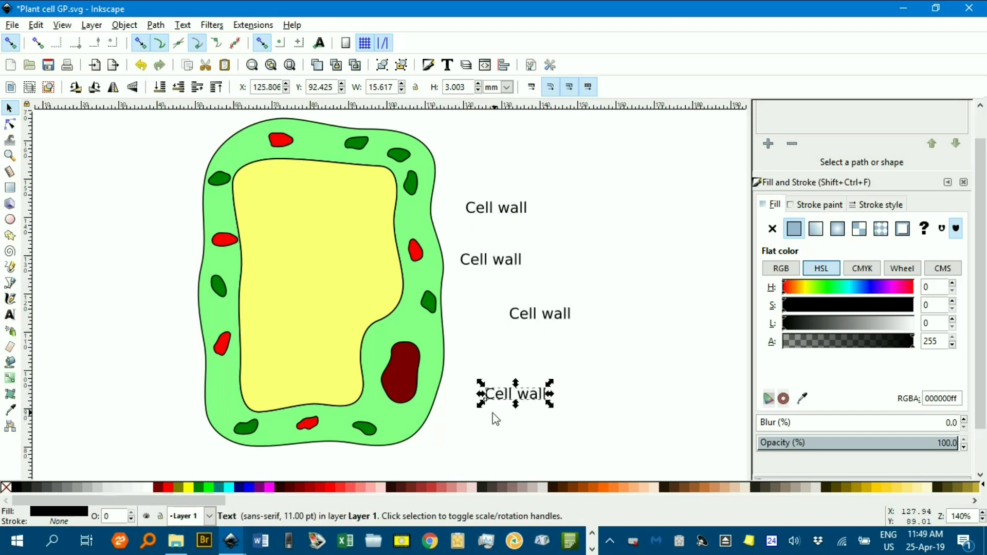
key(ctrl+v)
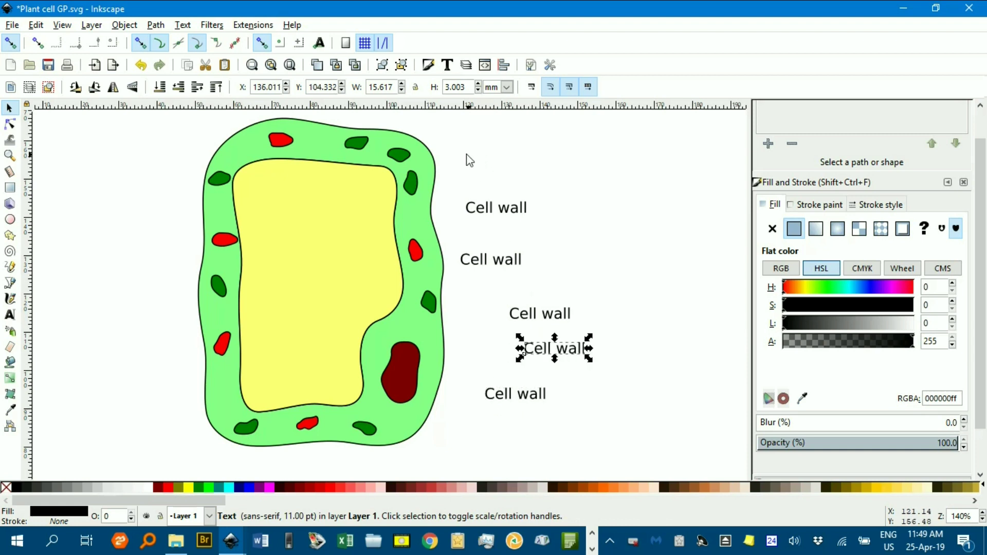
Align the left edges of all five "Cell wall" labels relative to the last selected one and clear the selection.
click(452, 144)
drag(450, 137, 659, 466)
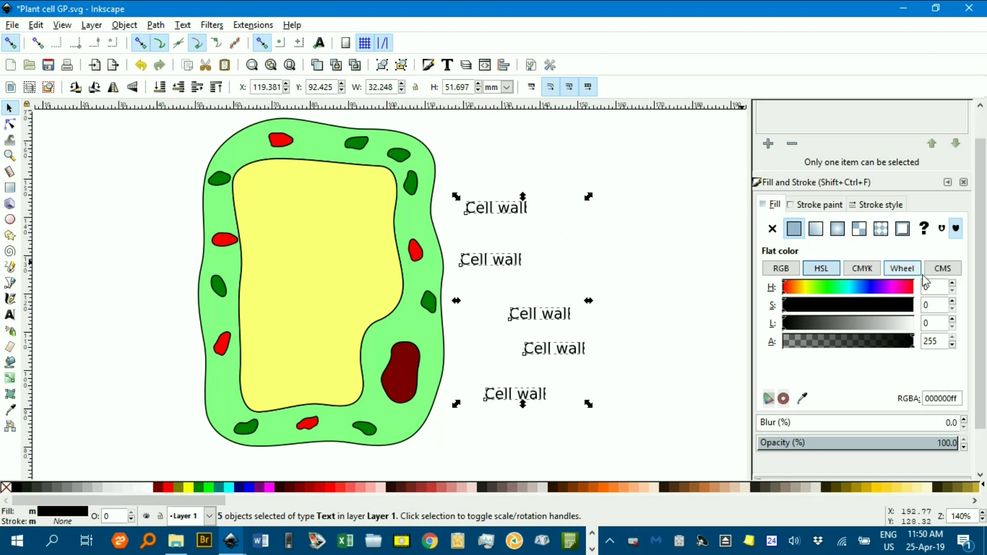
scroll(833, 431, down, 2)
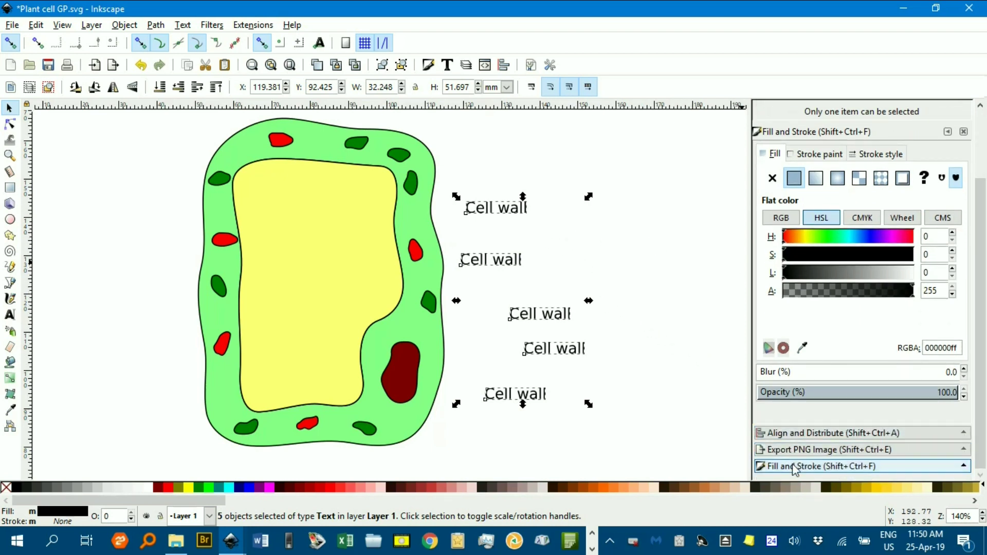
click(833, 433)
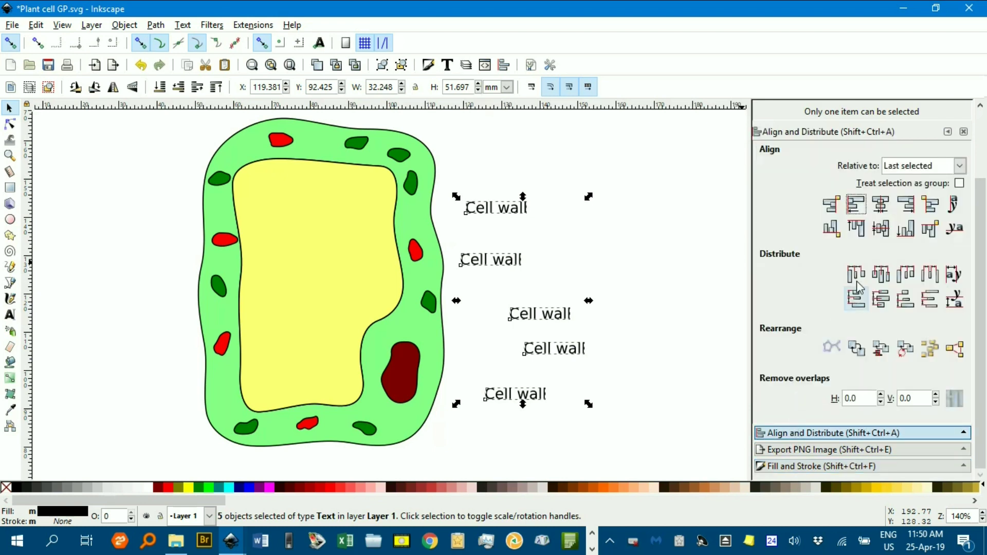
click(857, 205)
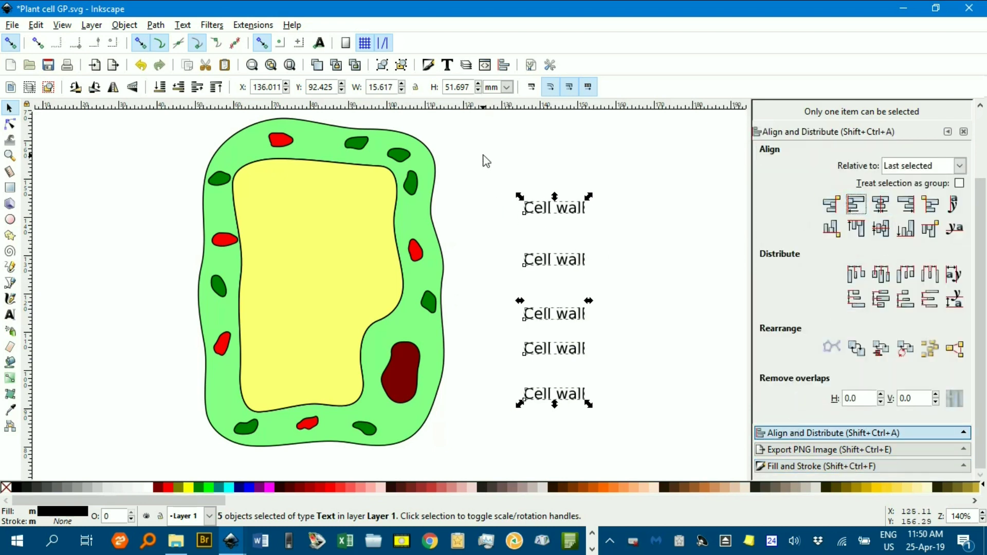
click(489, 174)
Replace the text of the second "Cell wall" label from the top with "Mitochondrion".
key(t)
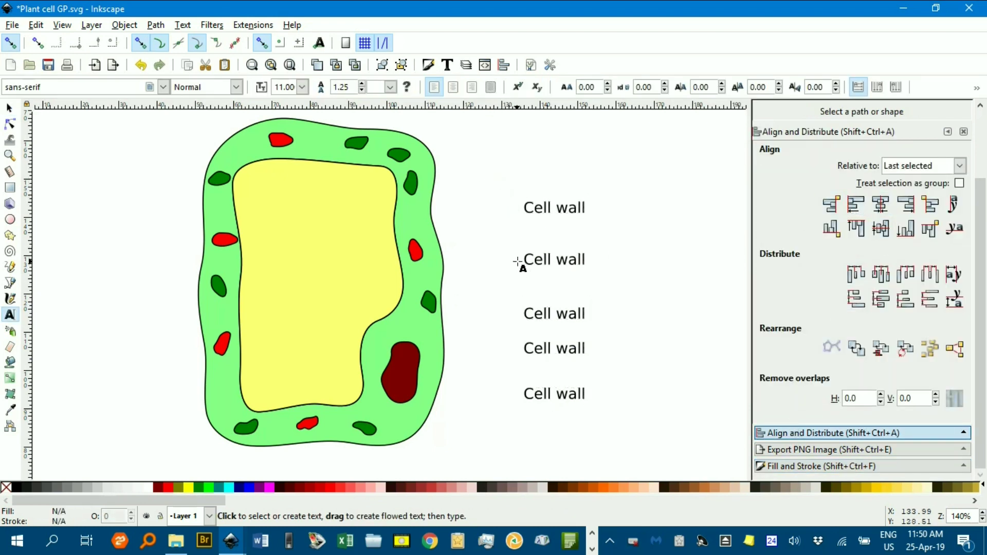
drag(526, 260, 606, 252)
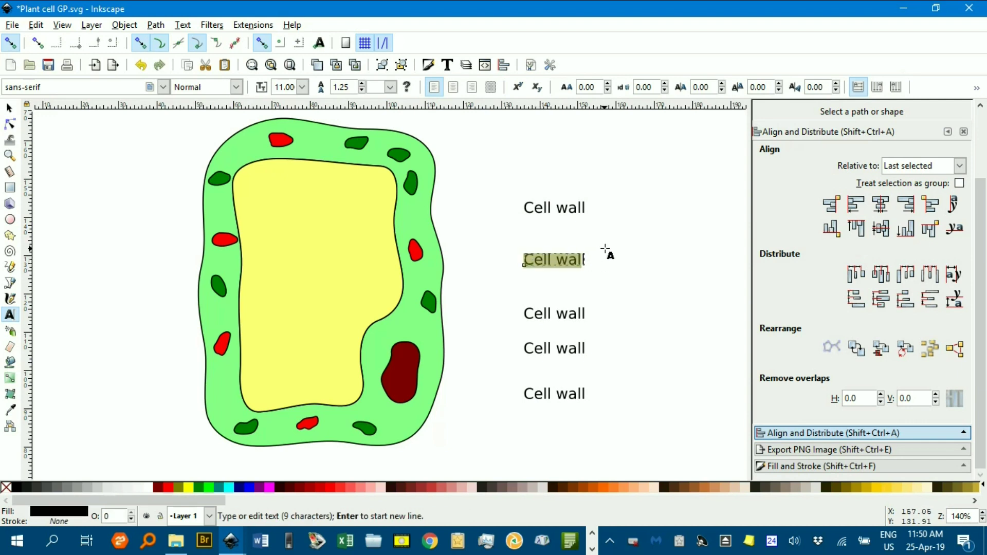
key(BackSpace)
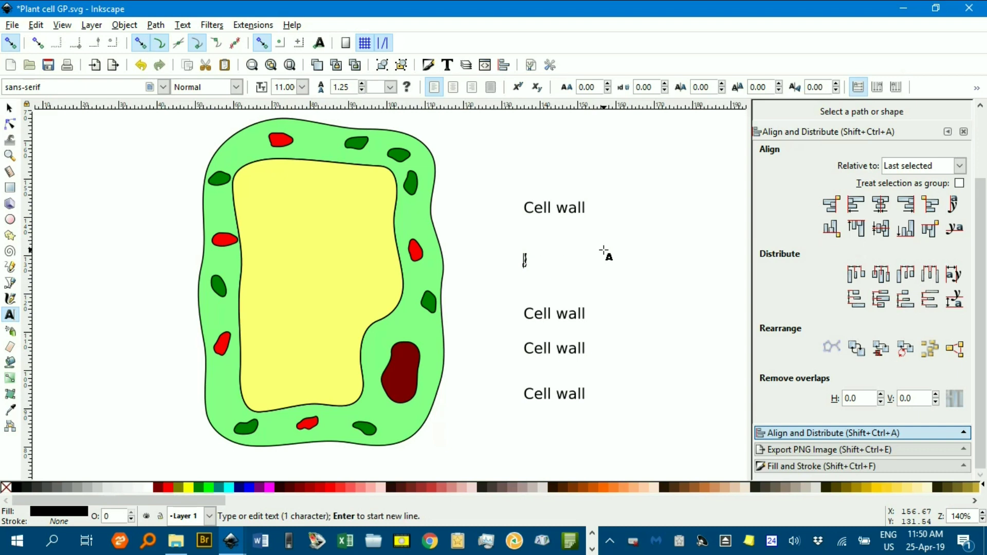
key(BackSpace)
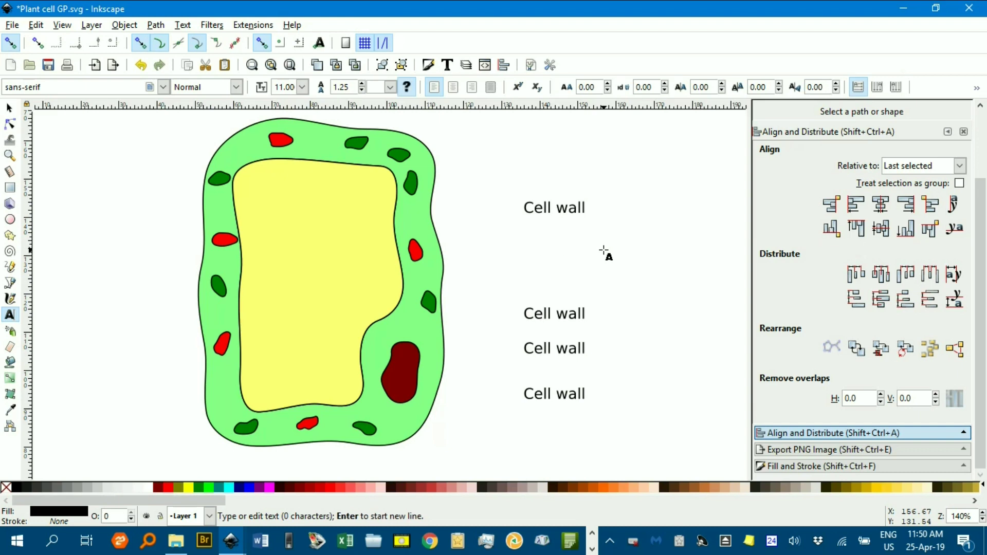
text(Mitoc)
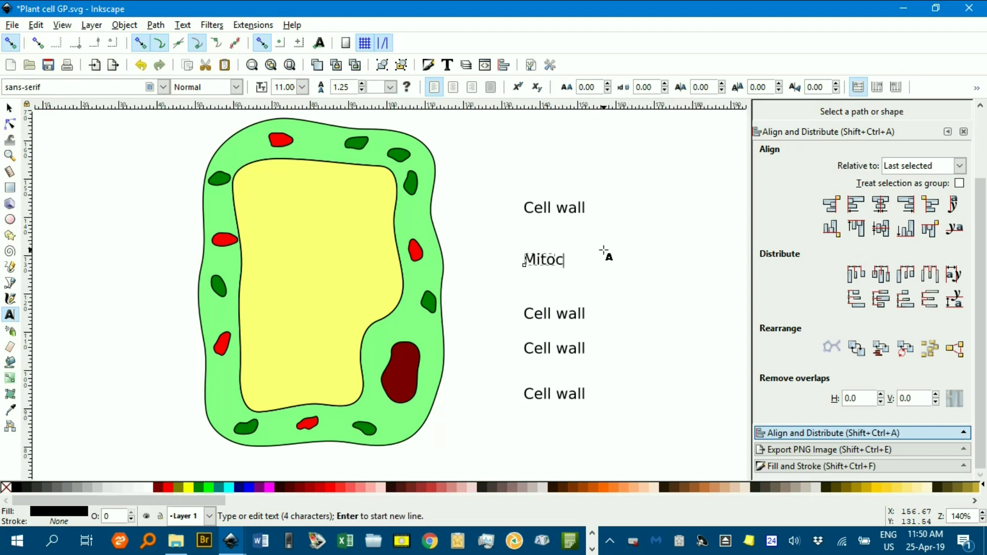
text(hondrion)
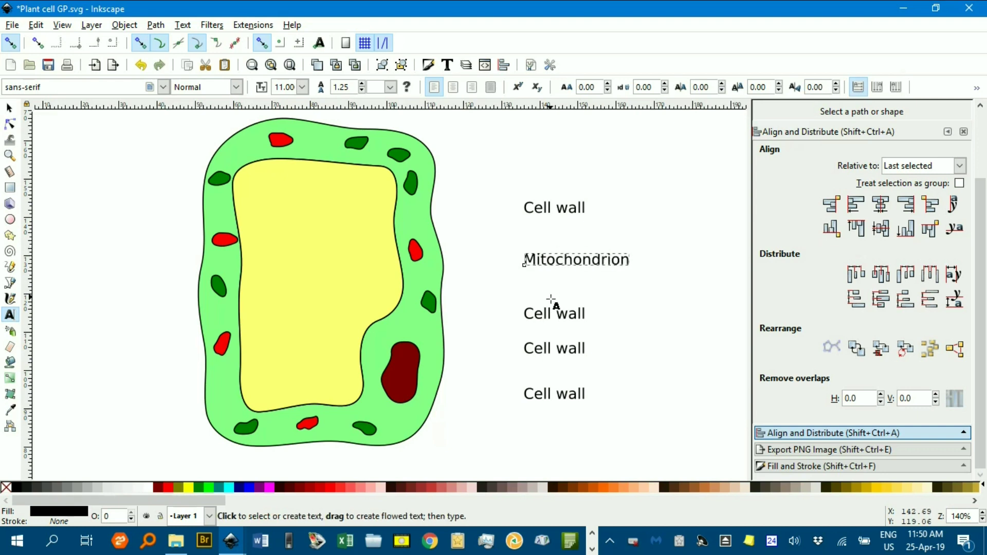
Change the third label's text to "Vacuole" and the fourth label's text to "Chloroplast".
drag(527, 312, 597, 315)
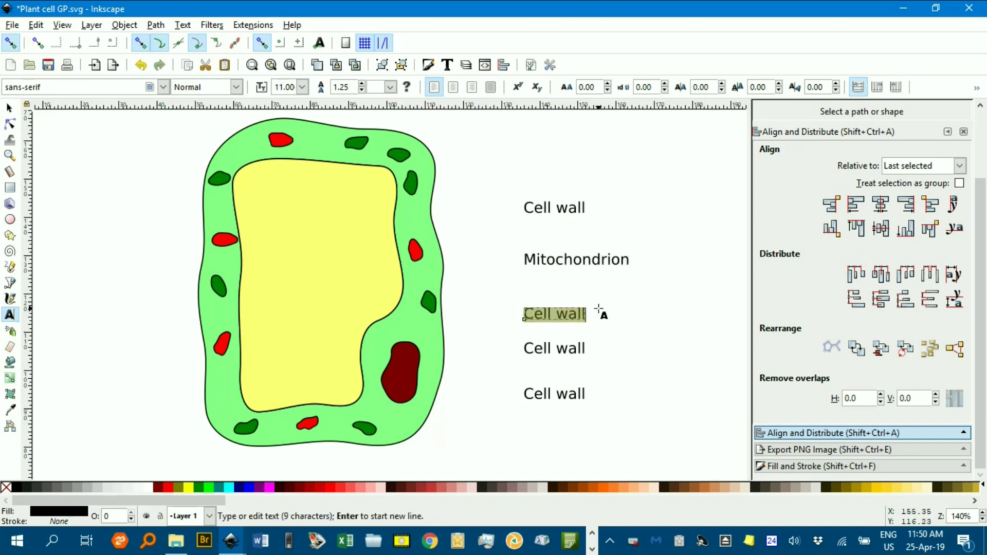
text(Vacuole)
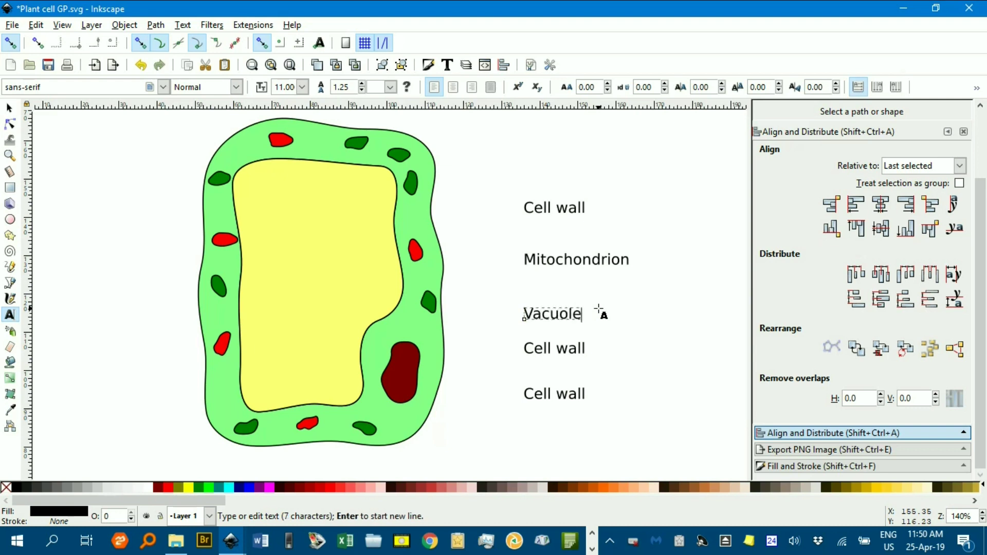
drag(526, 348, 607, 351)
text(Chlo)
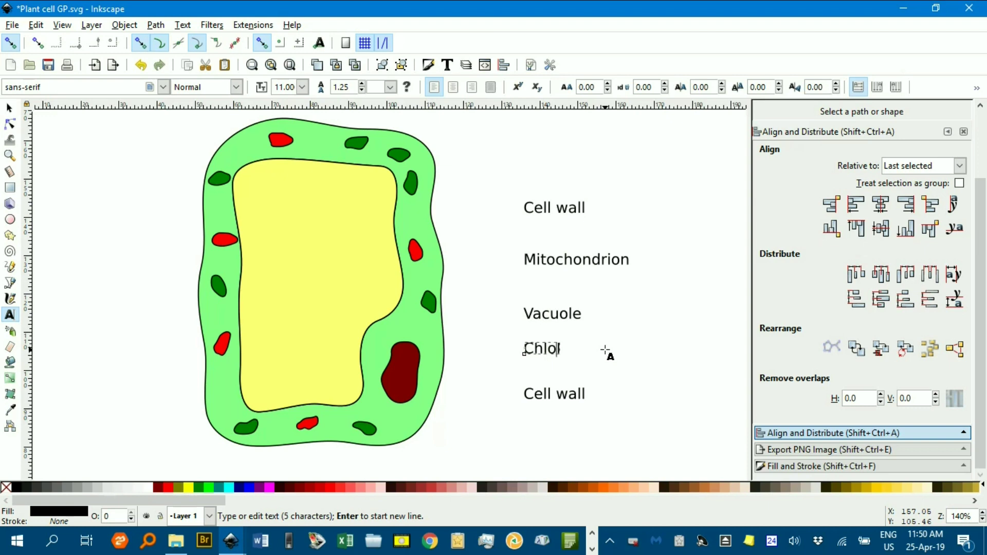
text(roplast)
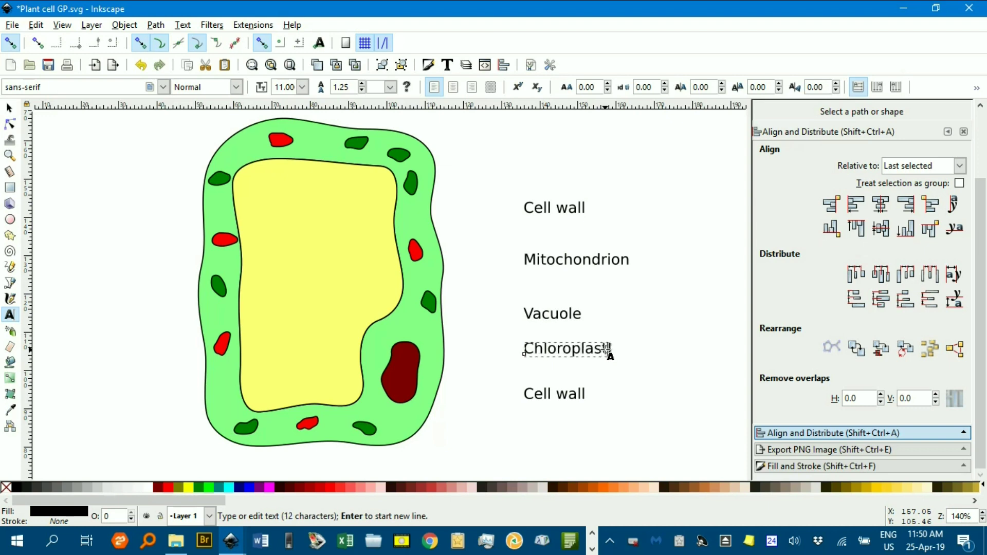
Replace the text of the lowest "Cell wall" label with "Nucleus" and clear the selection.
drag(524, 394, 592, 397)
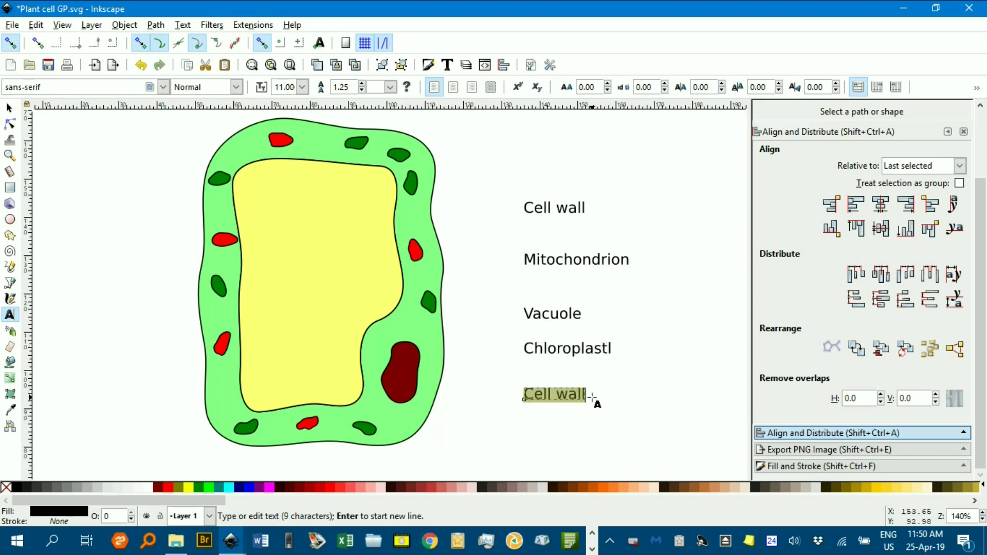
text(Nuceus)
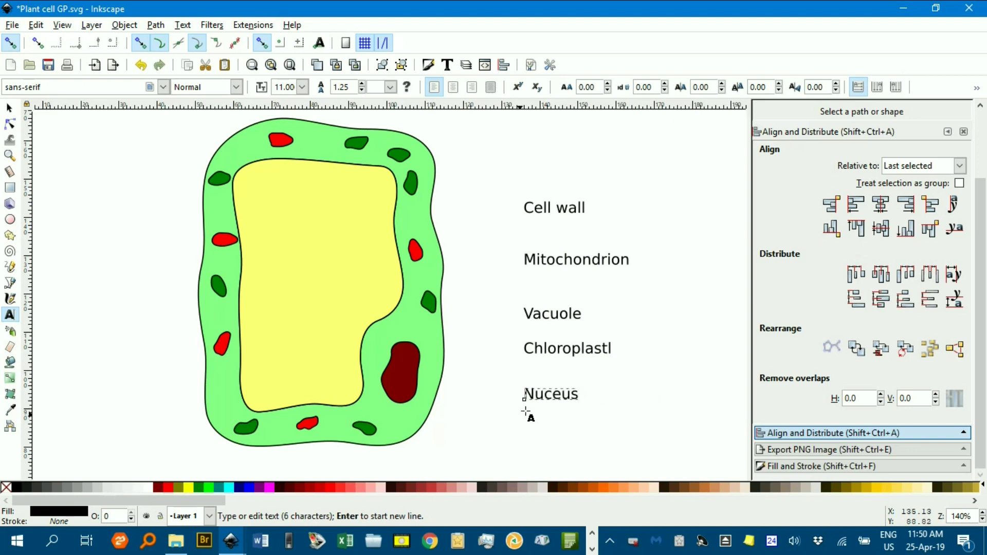
click(555, 393)
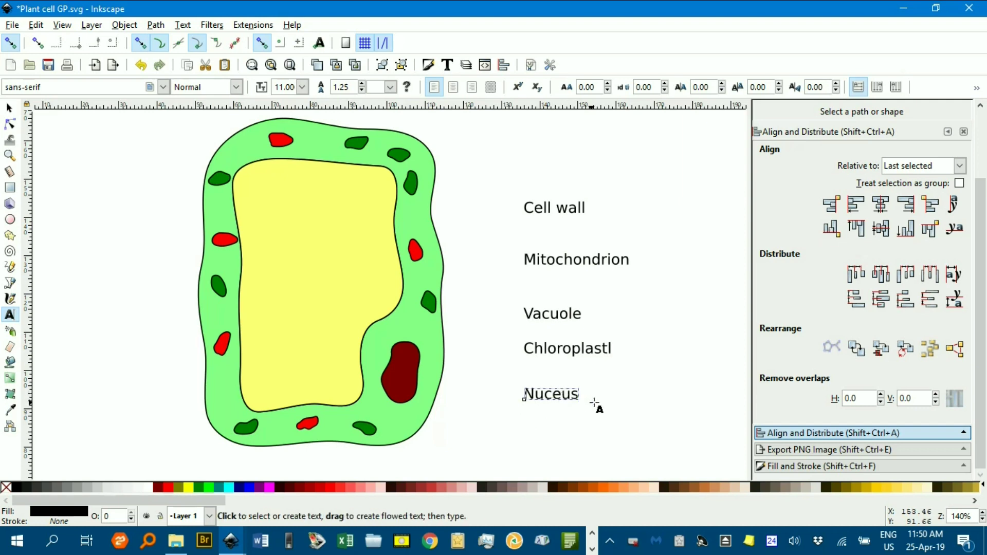
text(l)
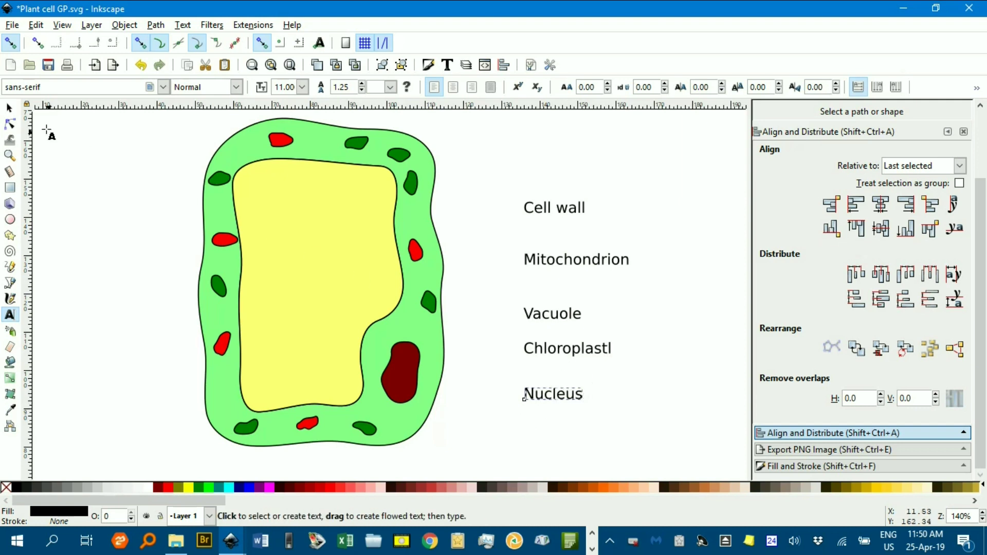
click(9, 108)
click(73, 141)
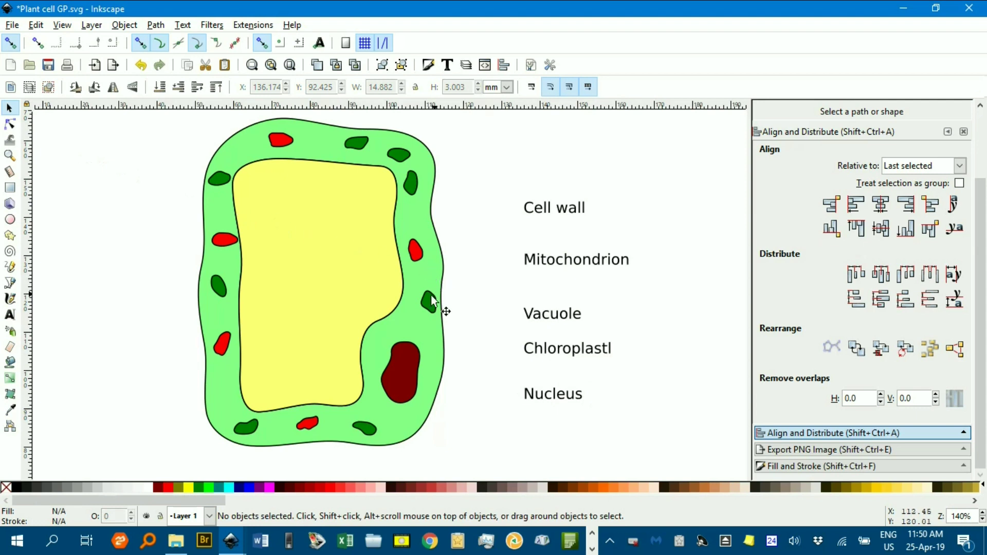